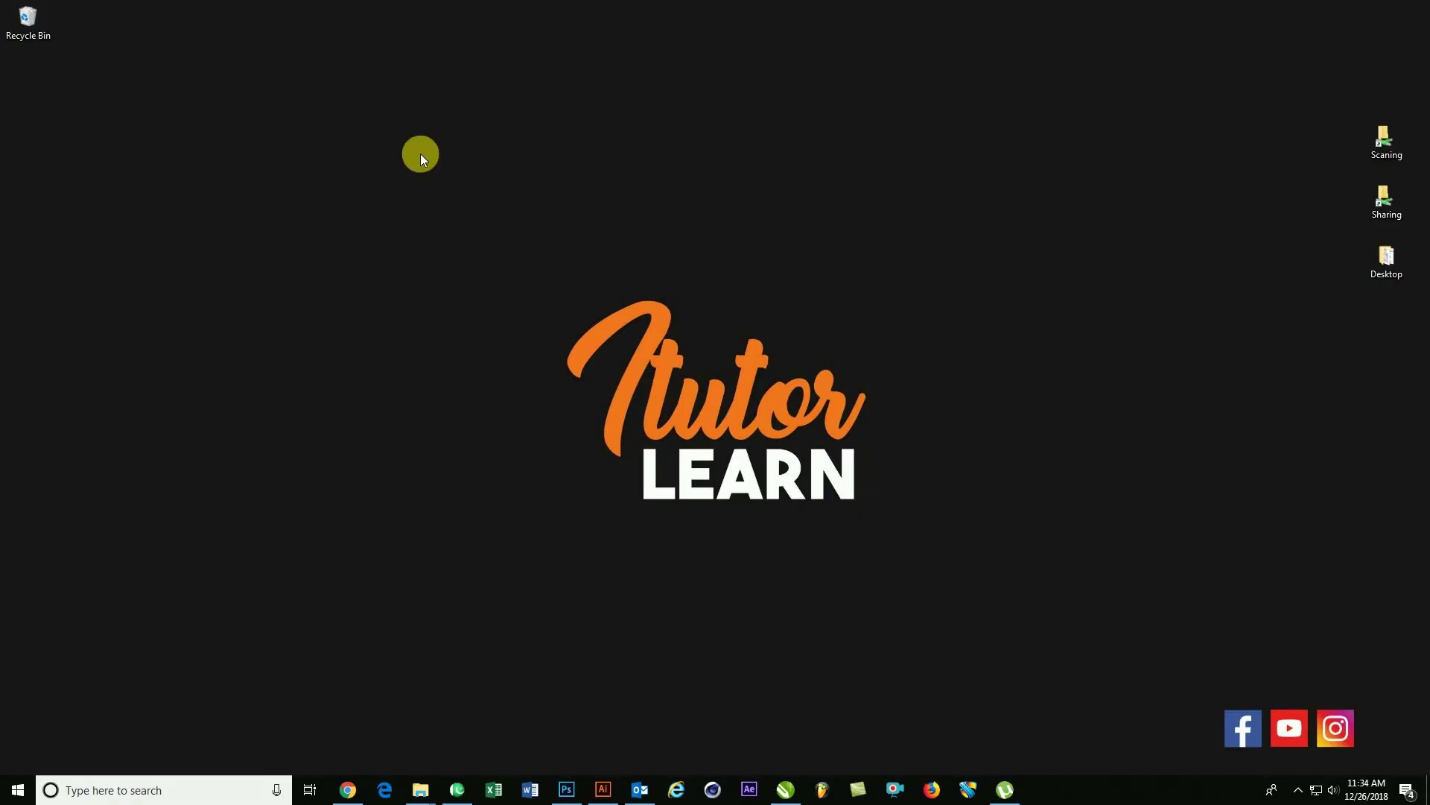
Open the finished Logo.cdr Love Story logo and drag its blue lettering layer aside.
drag(420, 146, 917, 597)
click(786, 790)
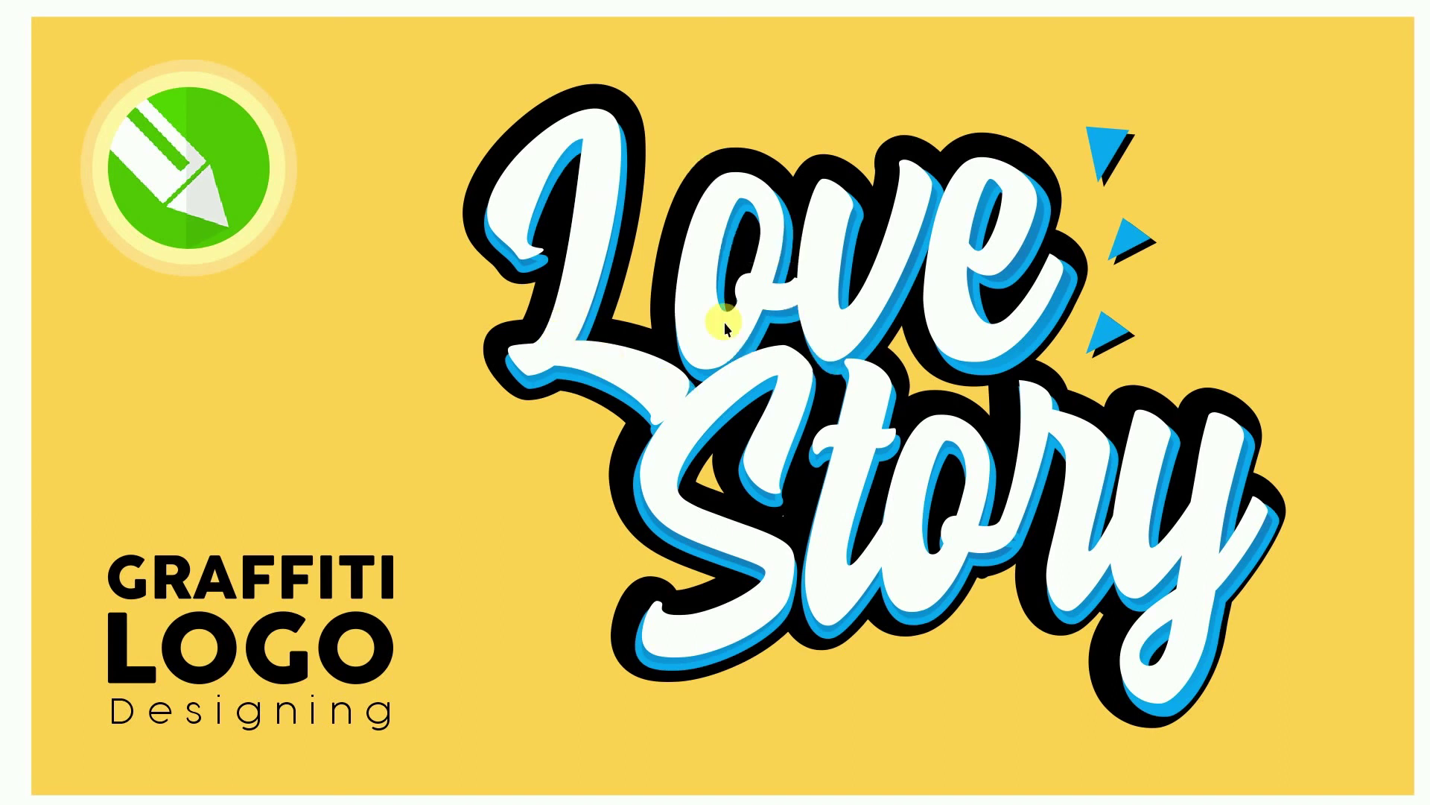
click(738, 301)
drag(743, 307, 747, 251)
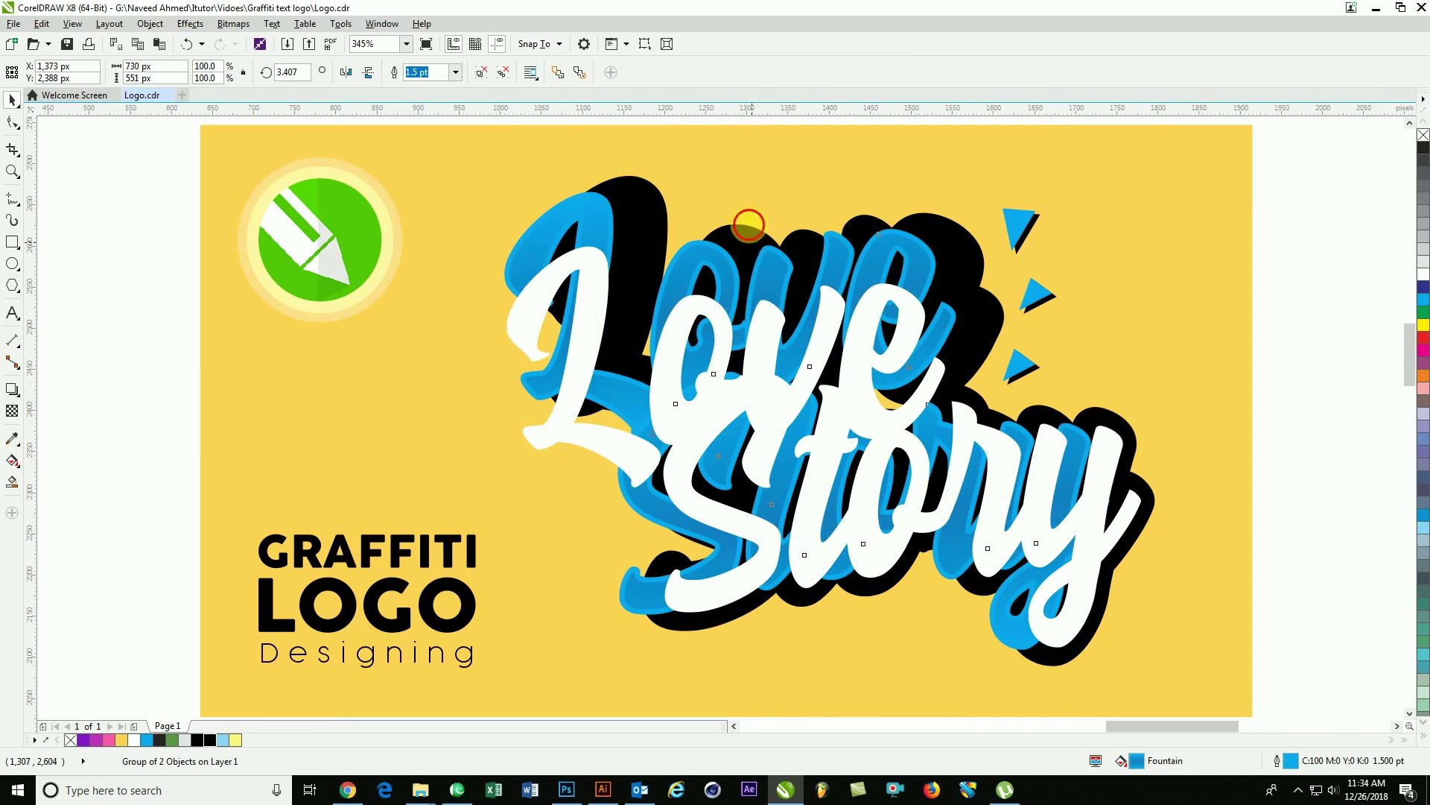
Undo the layer move and delete the unwanted artwork beside the page.
key(ctrl+z)
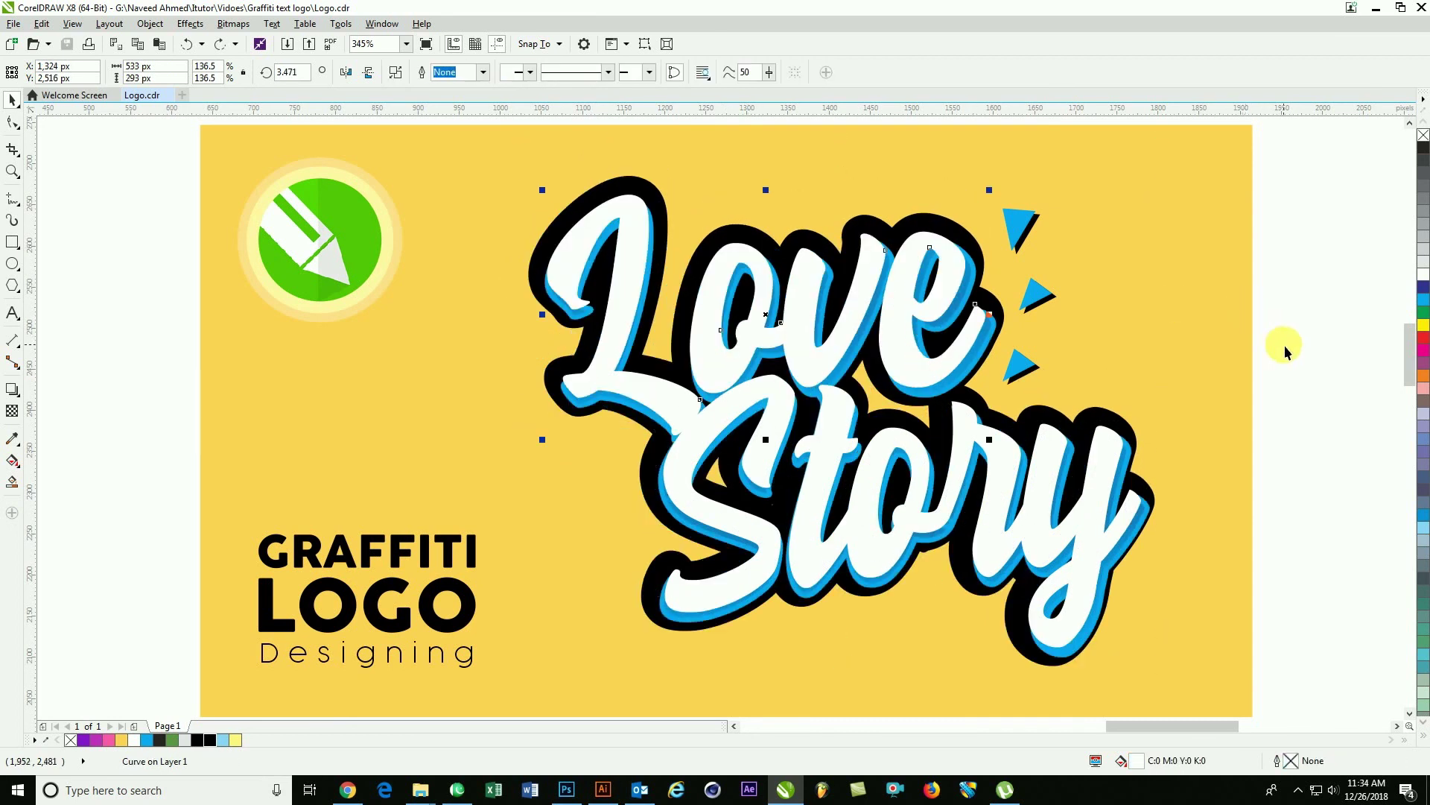
click(1285, 346)
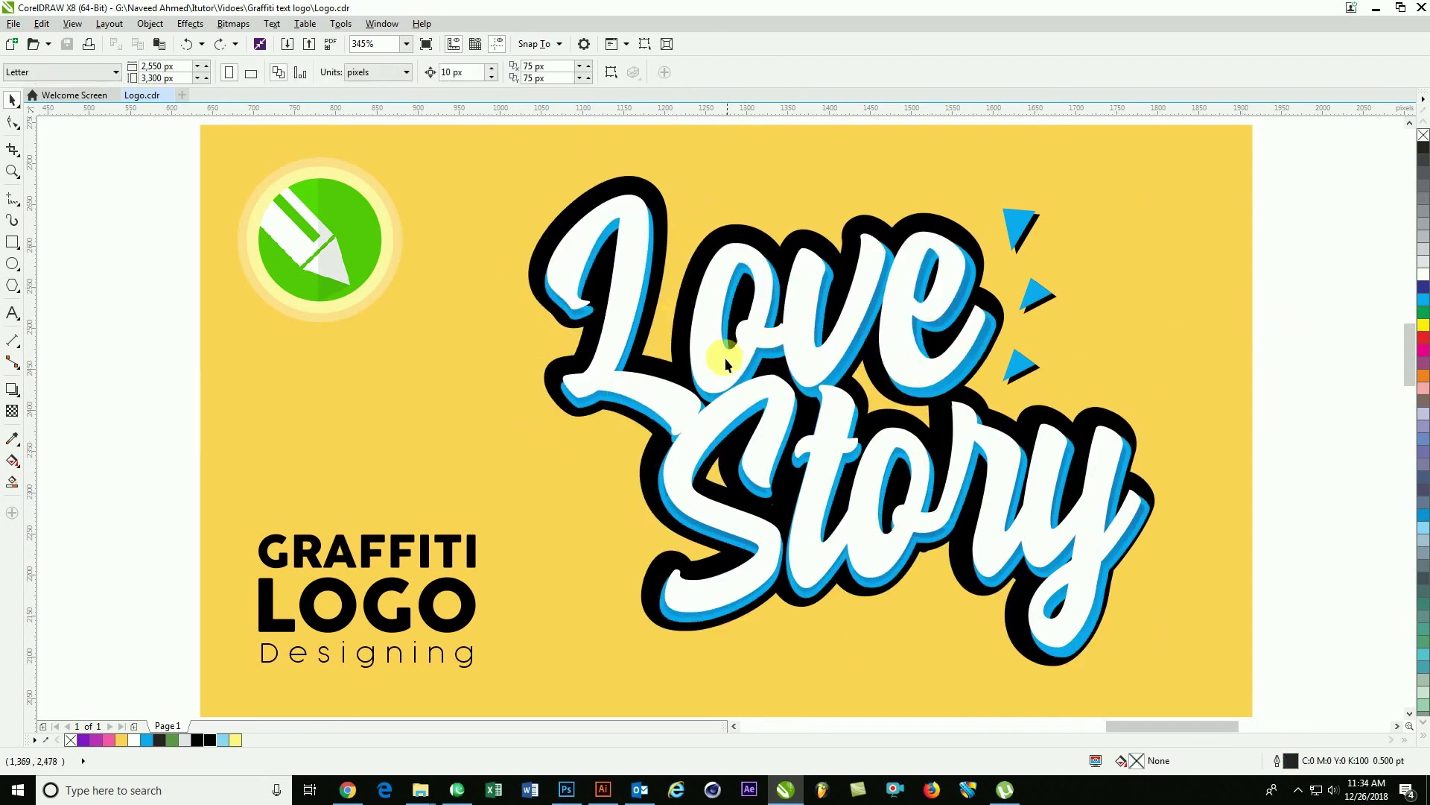
scroll(741, 344, down, 3)
drag(495, 233, 996, 520)
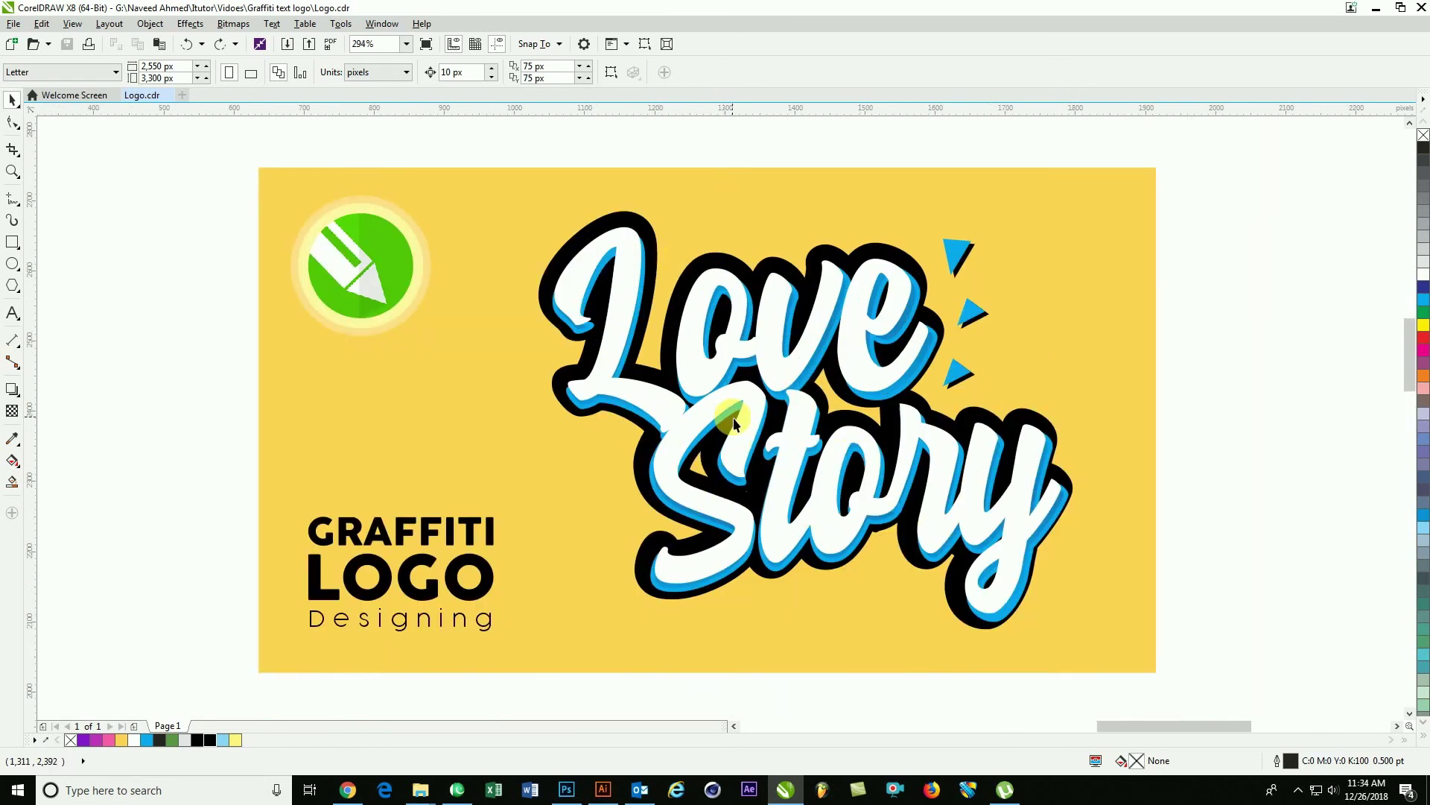
scroll(696, 382, down, 3)
scroll(696, 382, down, 2)
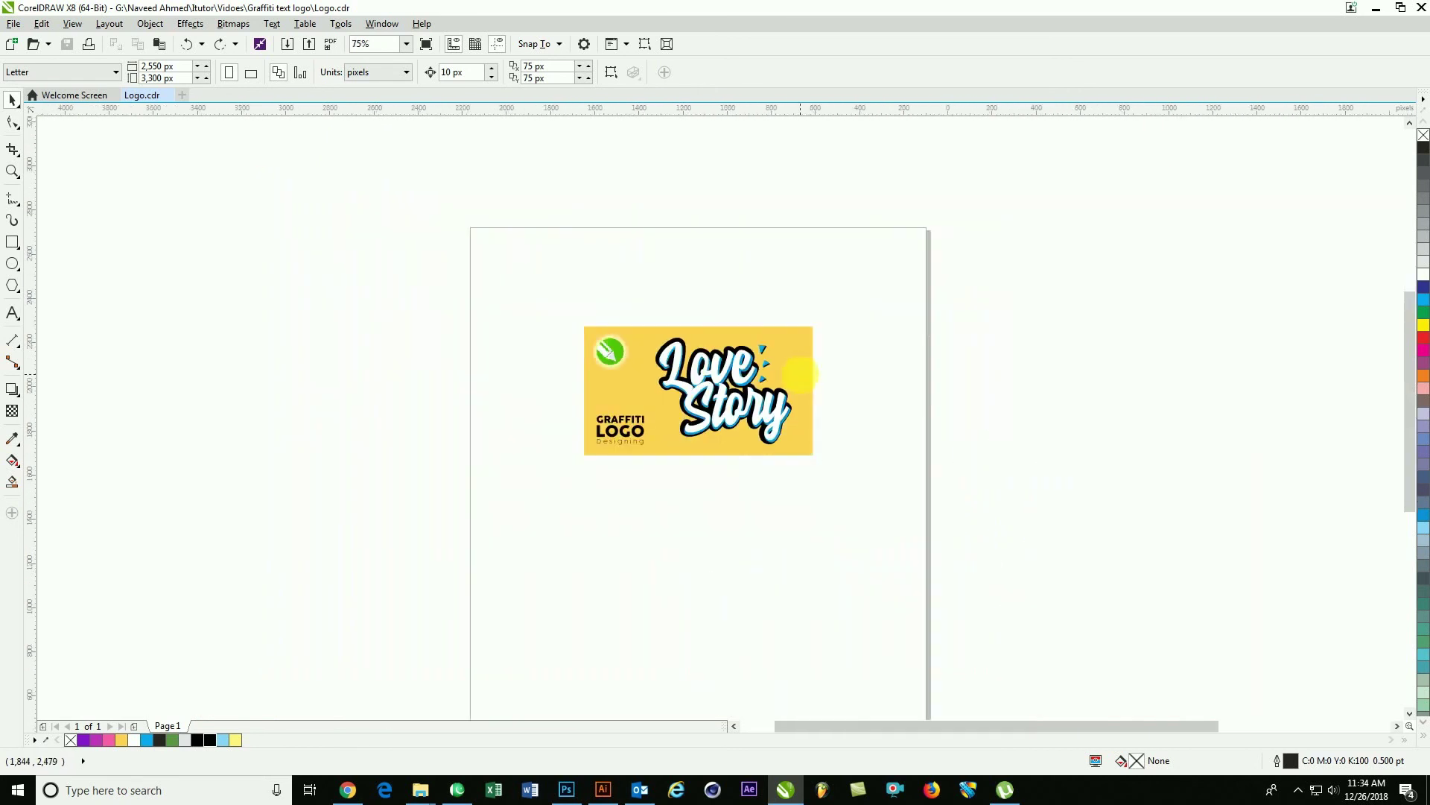
key(ctrl+a)
key(Delete)
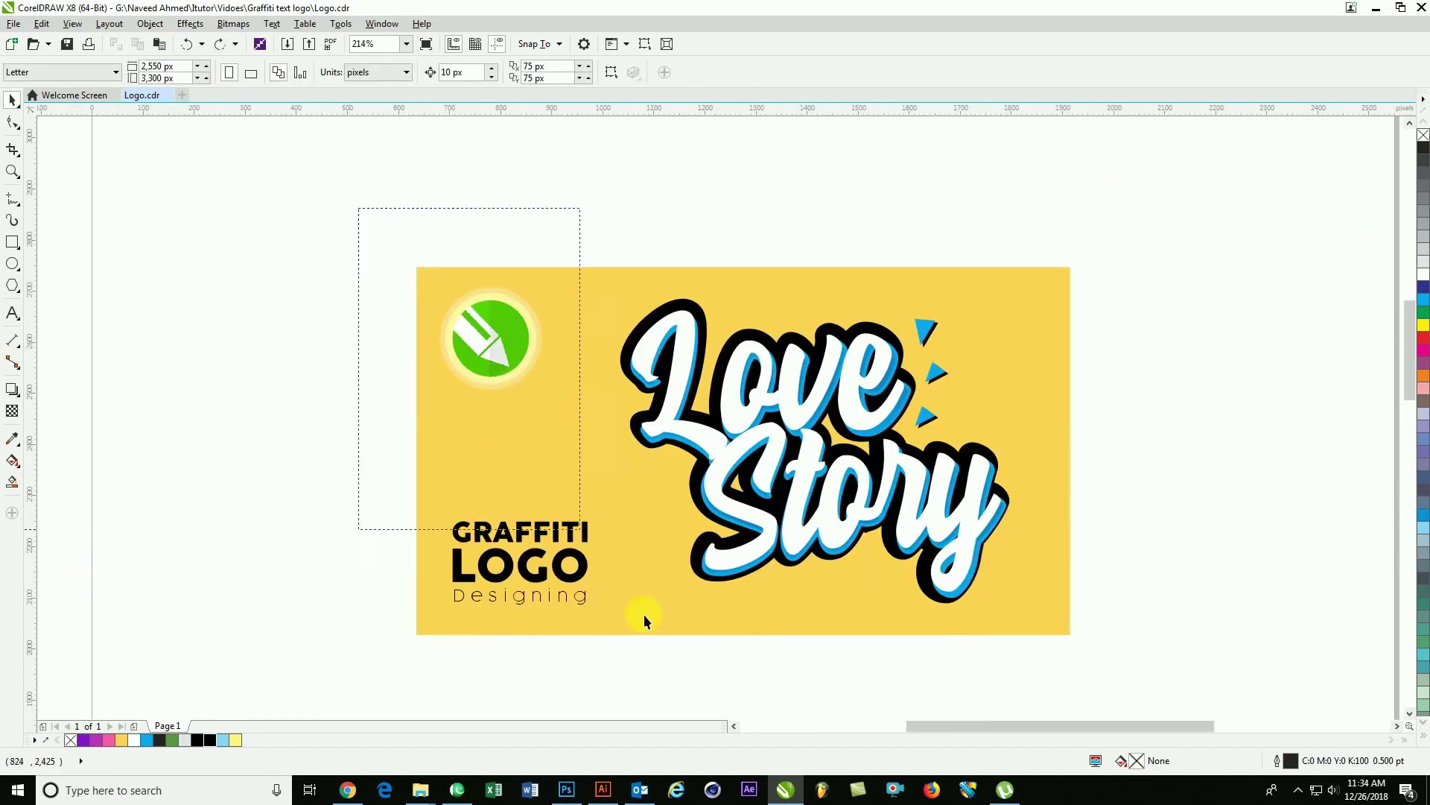
Delete the leaf icon, GRAFFITI LOGO text and sample Love Story lettering, then zoom onto the yellow rectangle.
drag(357, 211, 575, 558)
key(Delete)
drag(574, 243, 1066, 652)
key(Delete)
drag(366, 217, 1203, 668)
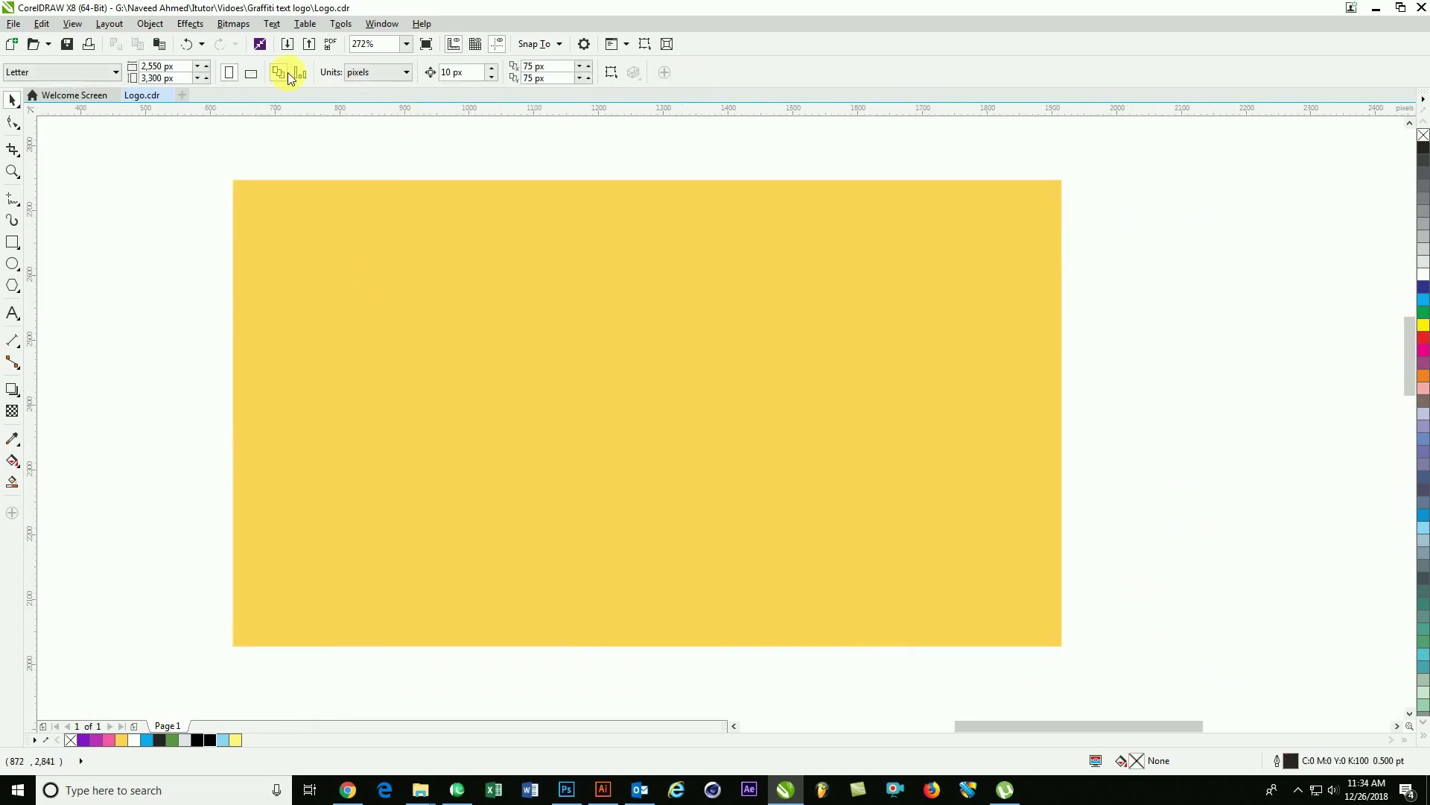
Add 'Love' in Hoodson Script Free Demo, enlarged and centred on the yellow rectangle.
click(10, 313)
click(461, 365)
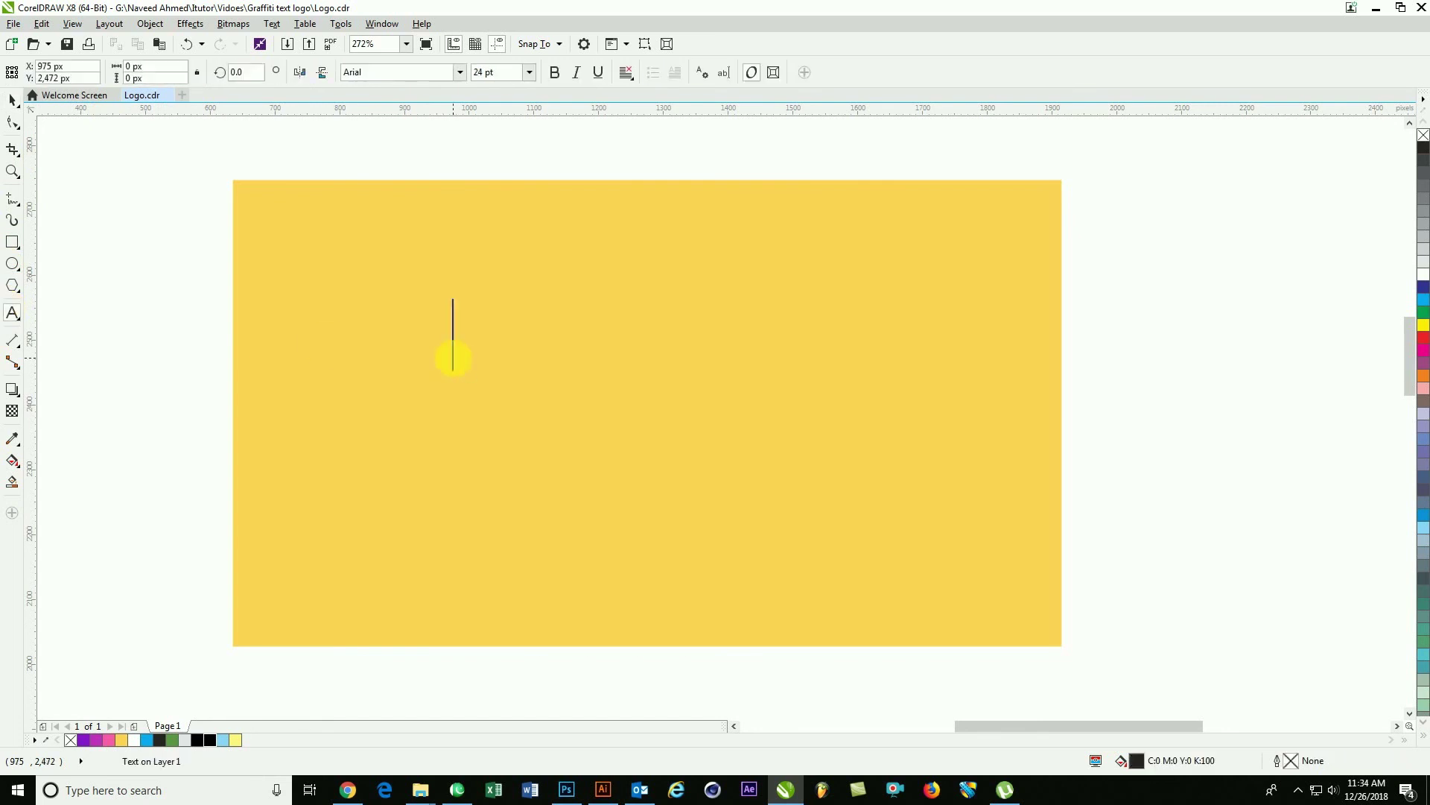
text(Love)
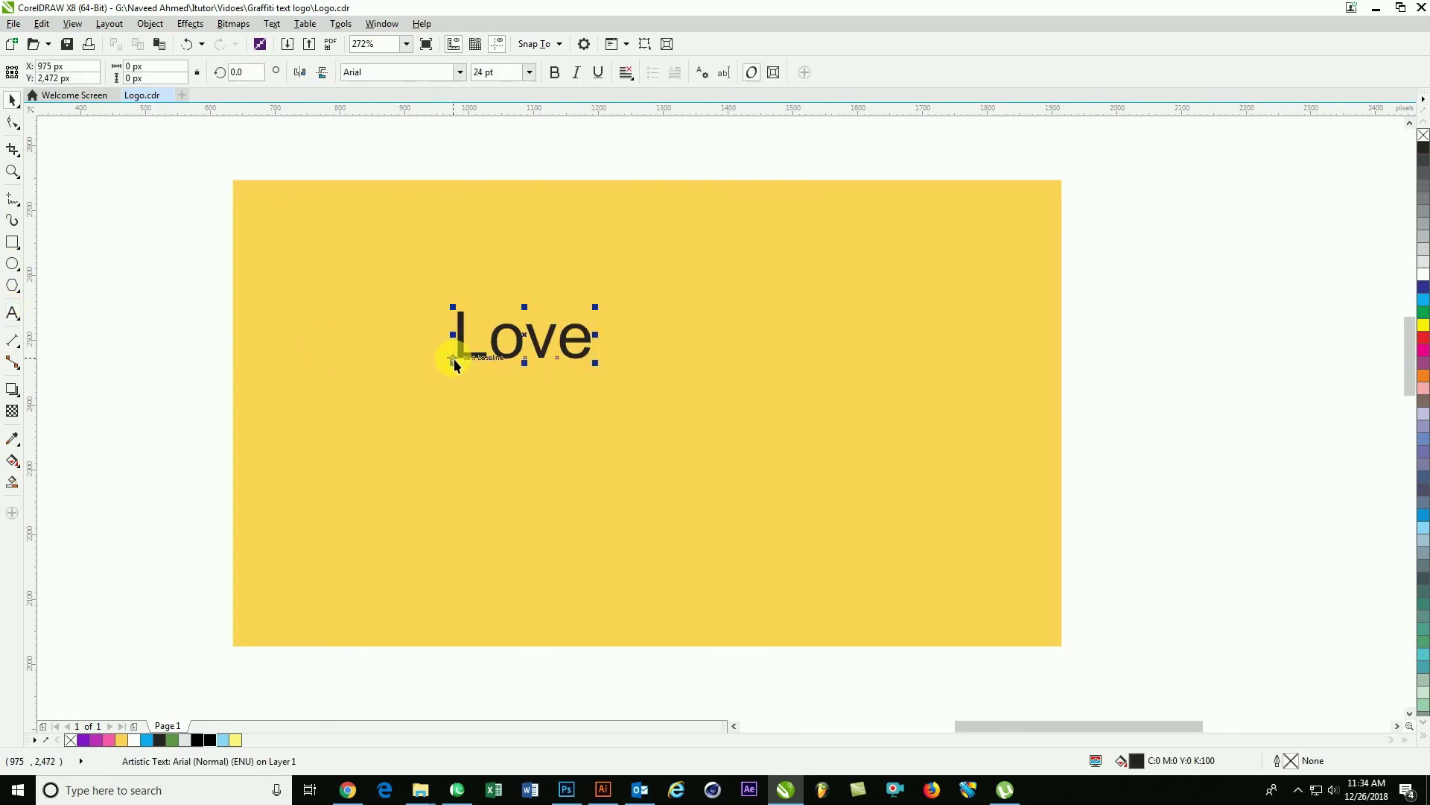
click(518, 328)
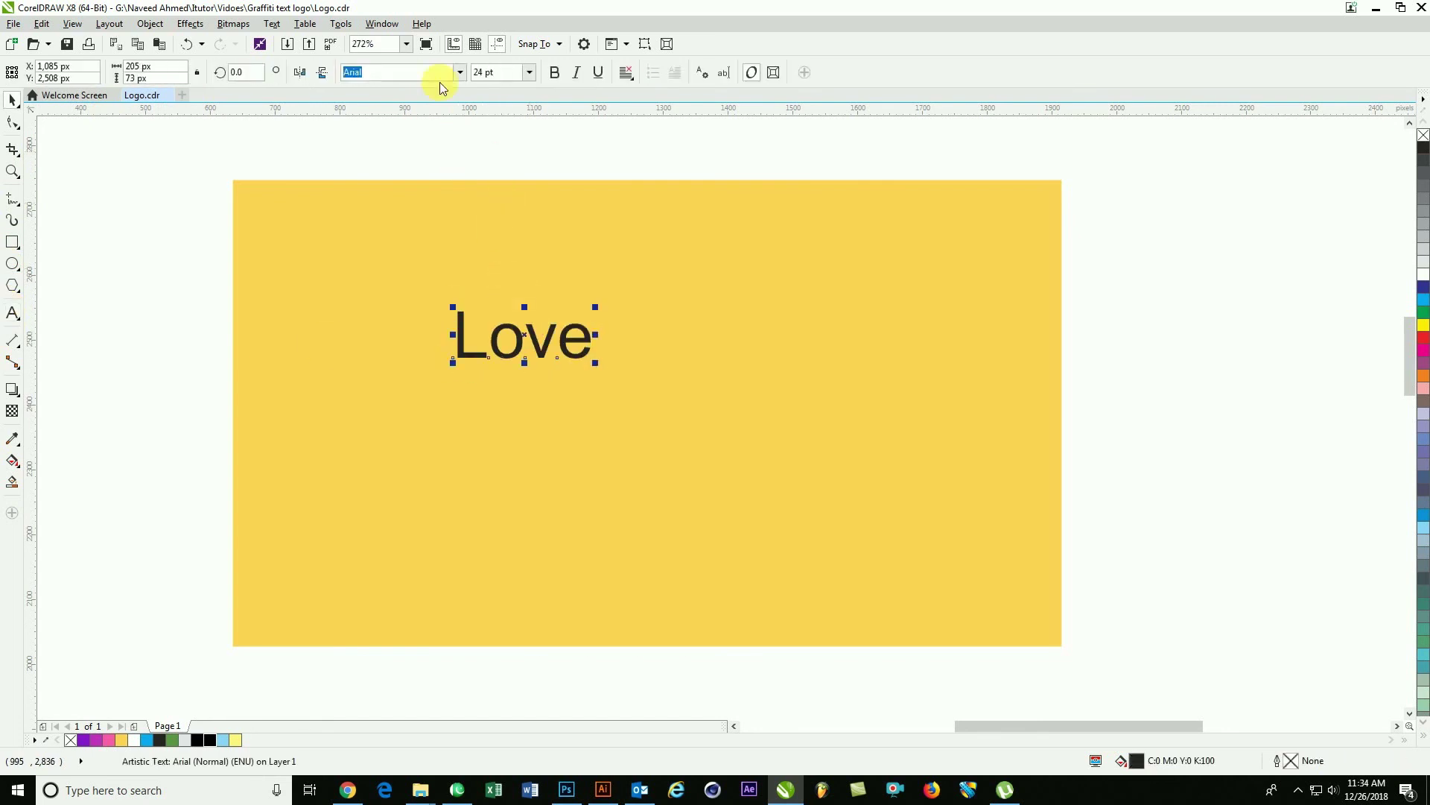
click(460, 72)
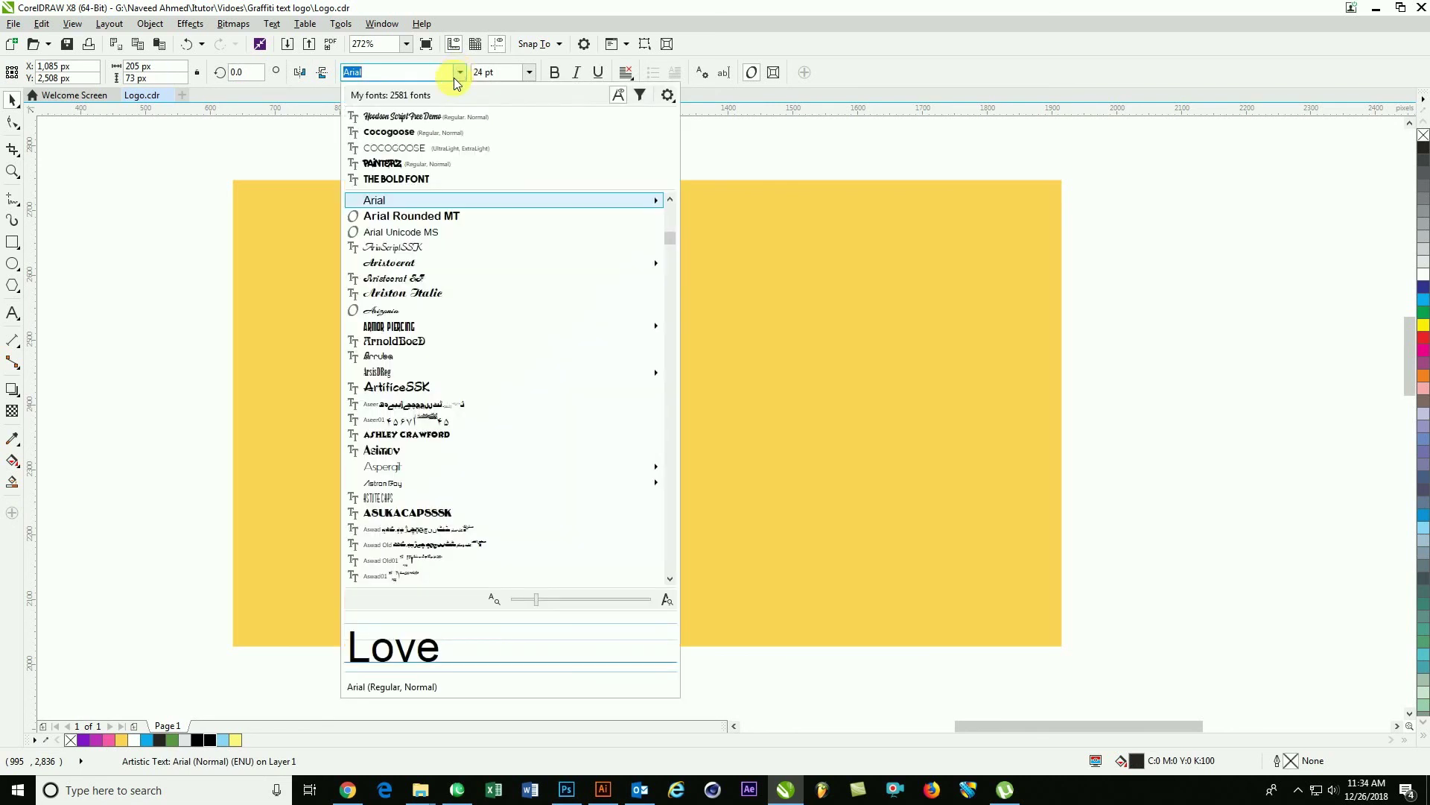
click(447, 117)
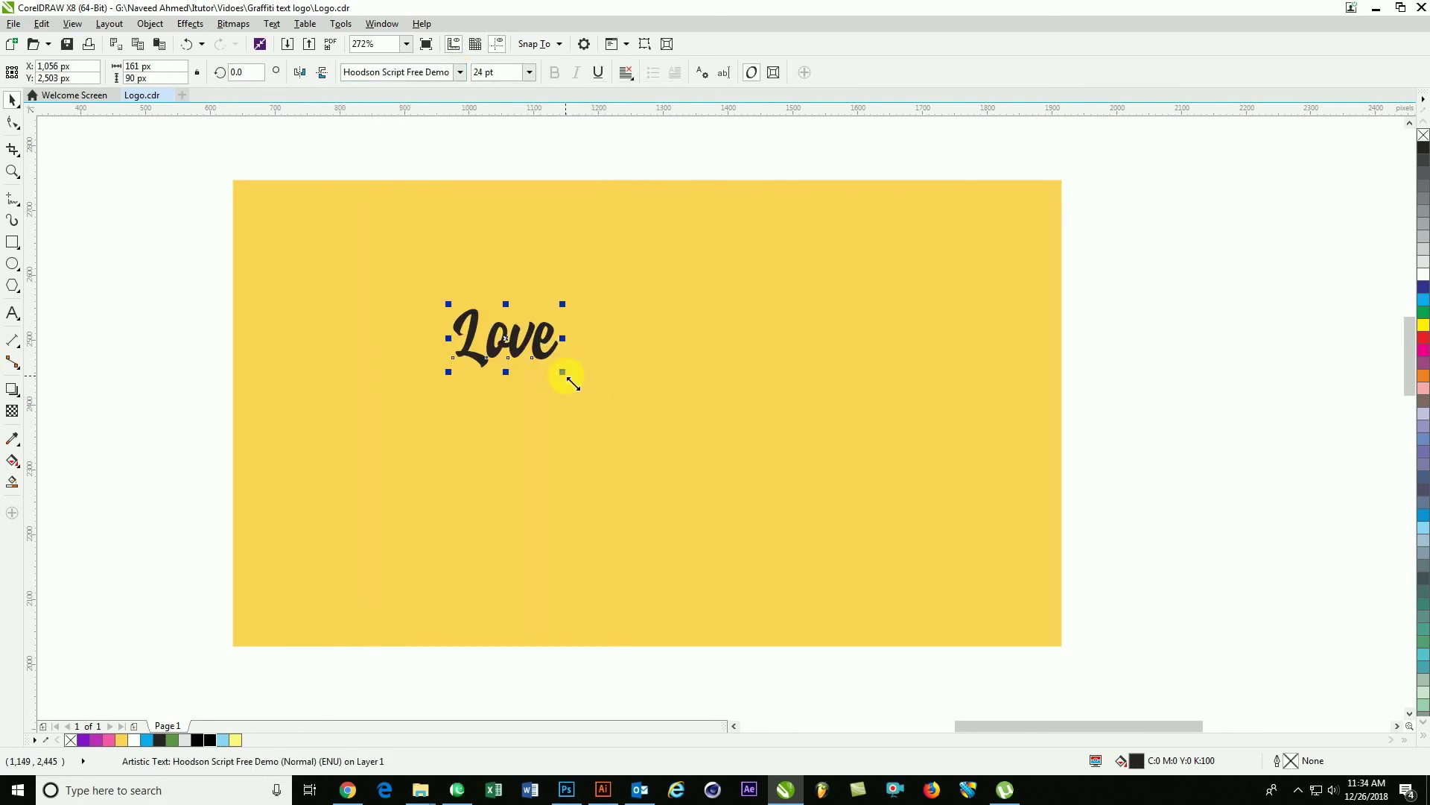
mouse_move(573, 383)
mouse_down()
mouse_move(716, 431)
mouse_move(670, 377)
mouse_up()
key(c)
Duplicate Love below itself, retype it as 'Story', and position it beneath Love.
drag(684, 316, 694, 402)
double_click(694, 401)
text(Stor)
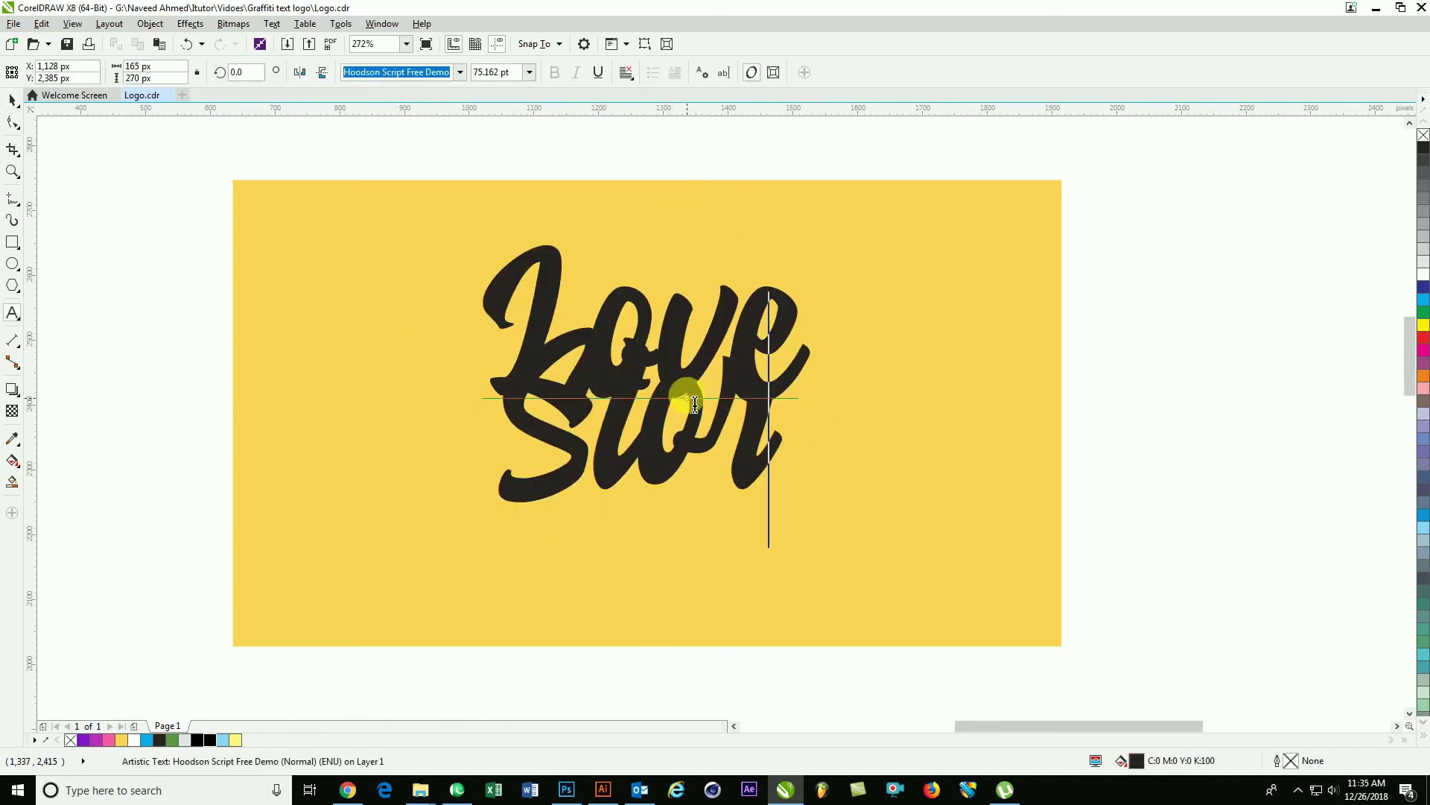
text(y)
key(ctrl+space)
mouse_move(665, 453)
mouse_down()
mouse_move(680, 550)
mouse_move(731, 511)
mouse_up()
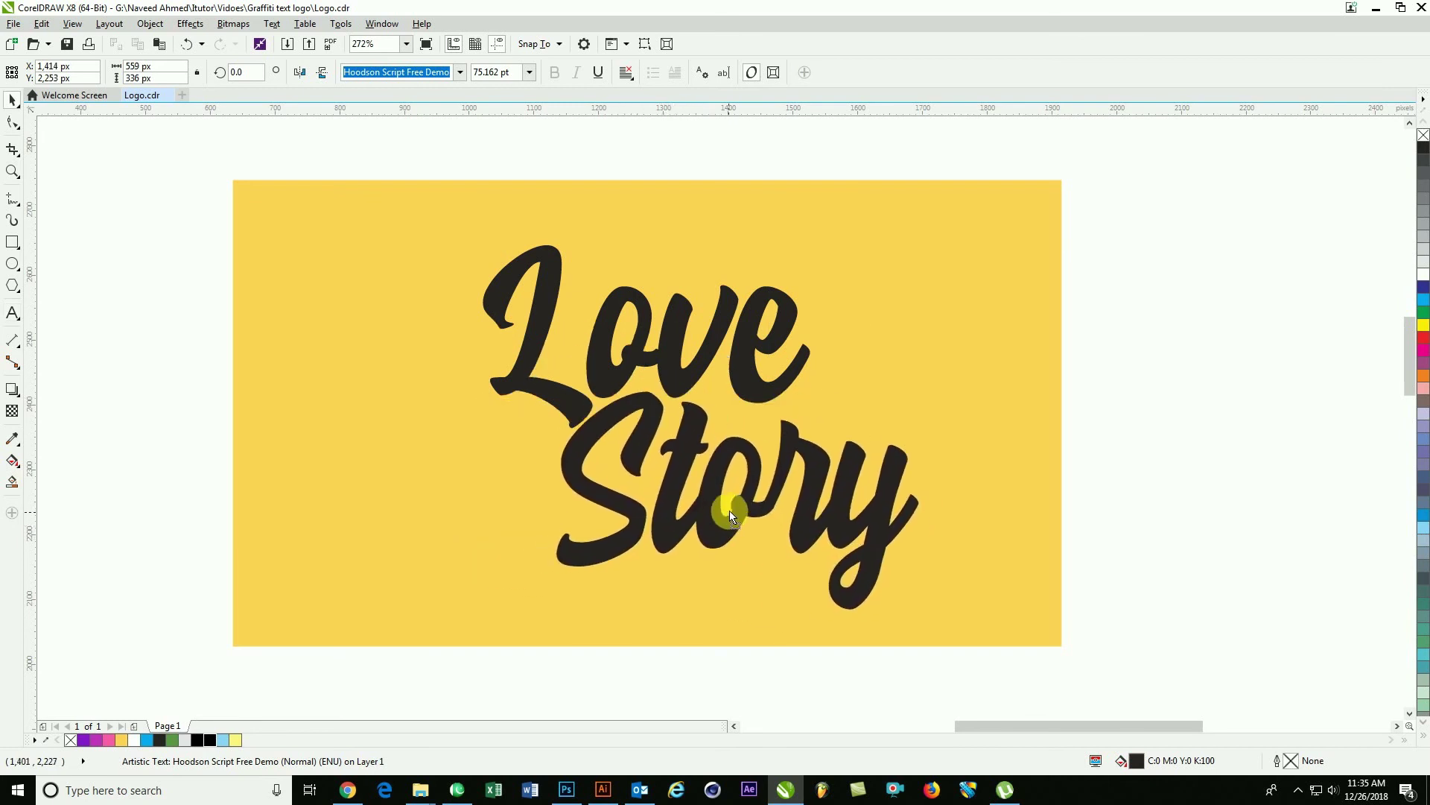
drag(730, 511, 734, 513)
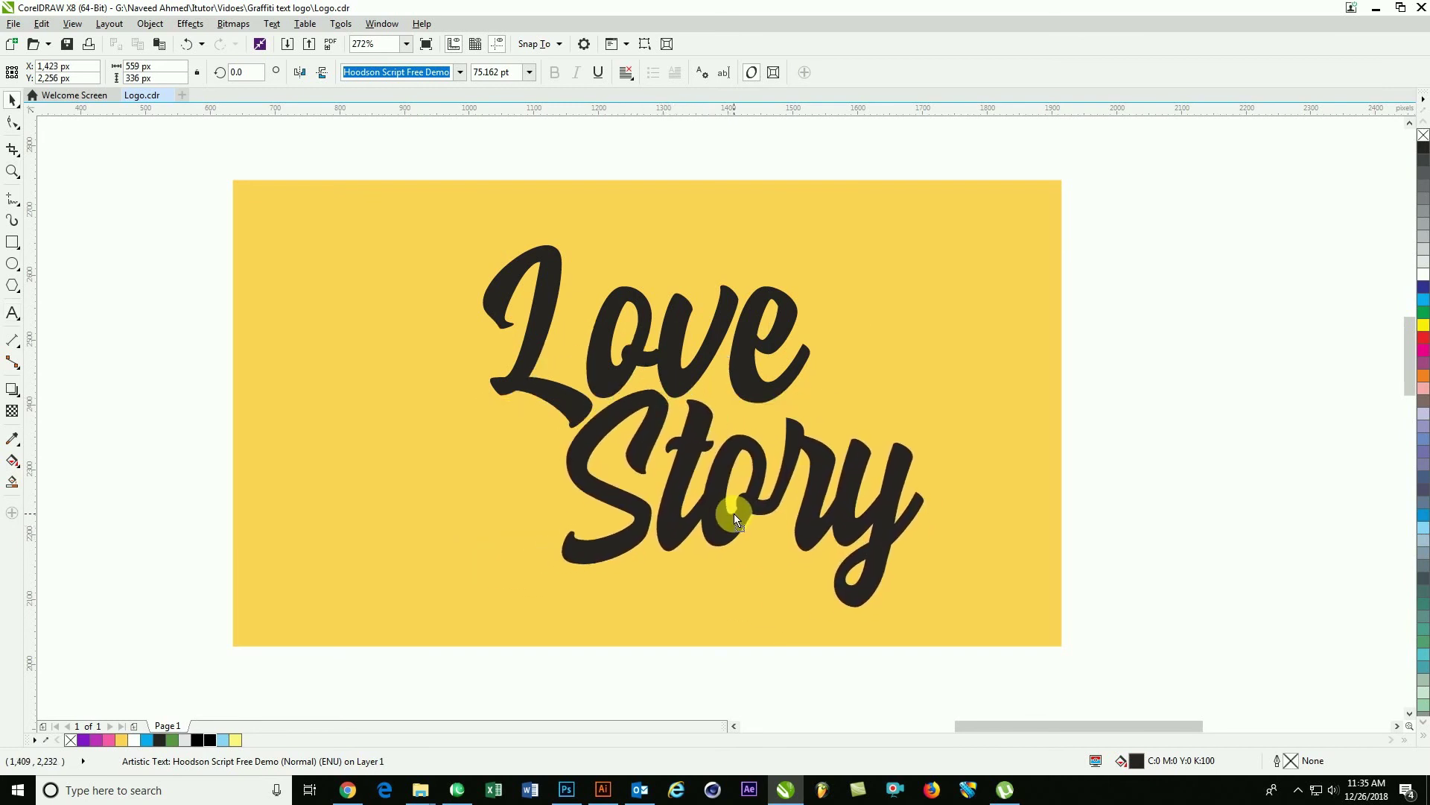
shift+click(741, 383)
Rotate both words counter-clockwise, then tilt Story a little further and nudge it into place.
click(777, 401)
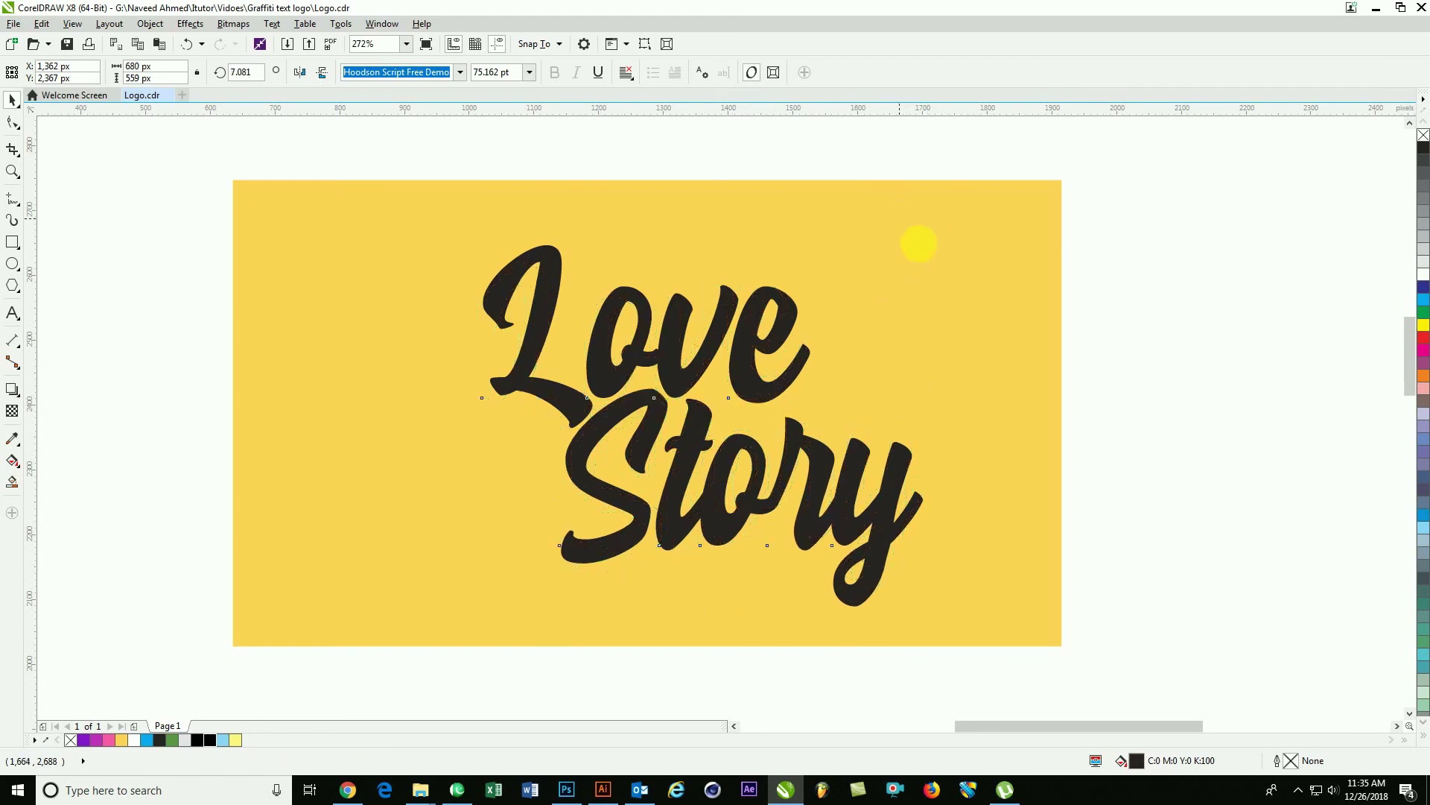
drag(937, 244, 904, 220)
click(1110, 400)
click(902, 450)
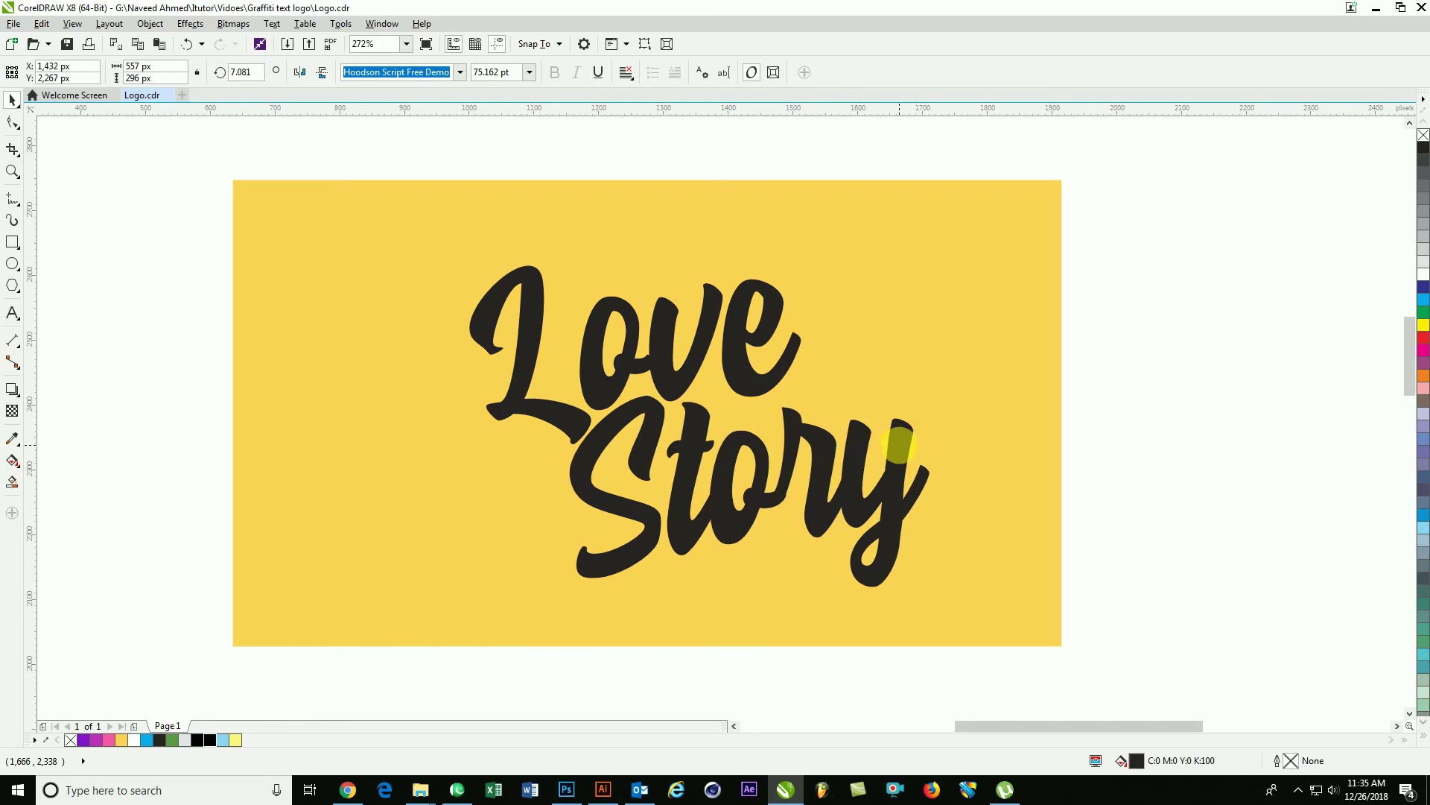
drag(935, 391, 929, 390)
click(968, 418)
drag(896, 436, 901, 430)
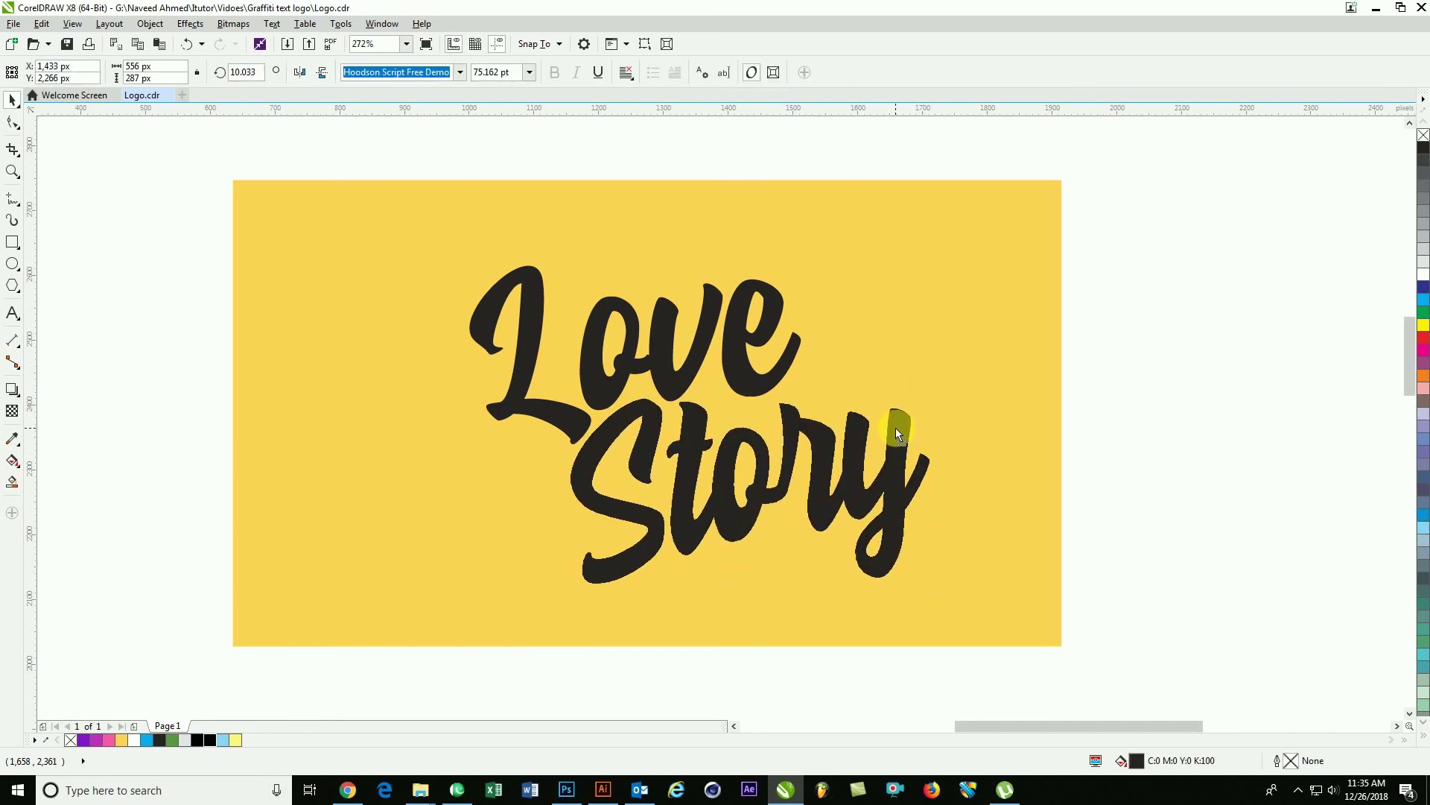
Centre the lettering on the yellow rectangle and group Love and Story.
shift+click(771, 380)
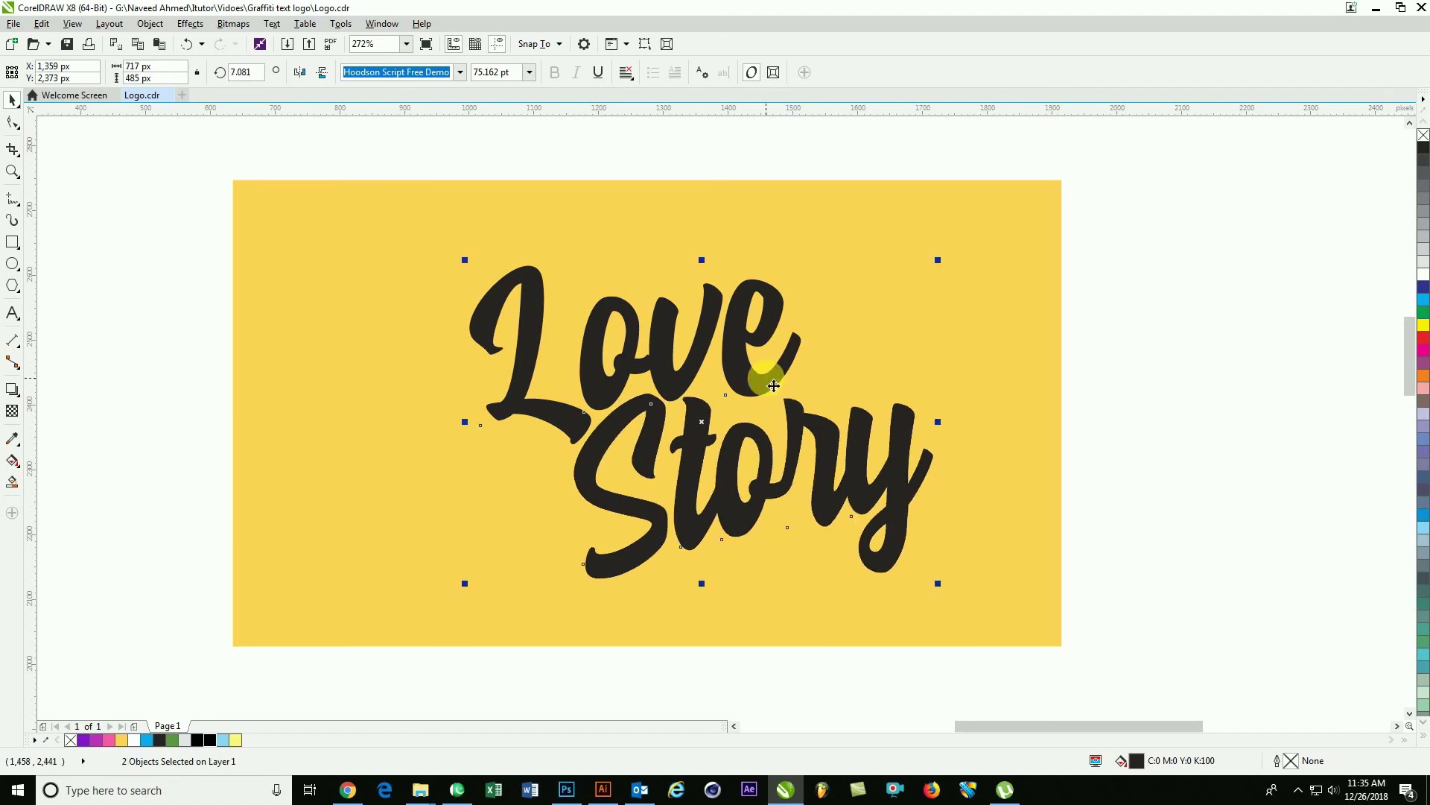
shift+click(814, 231)
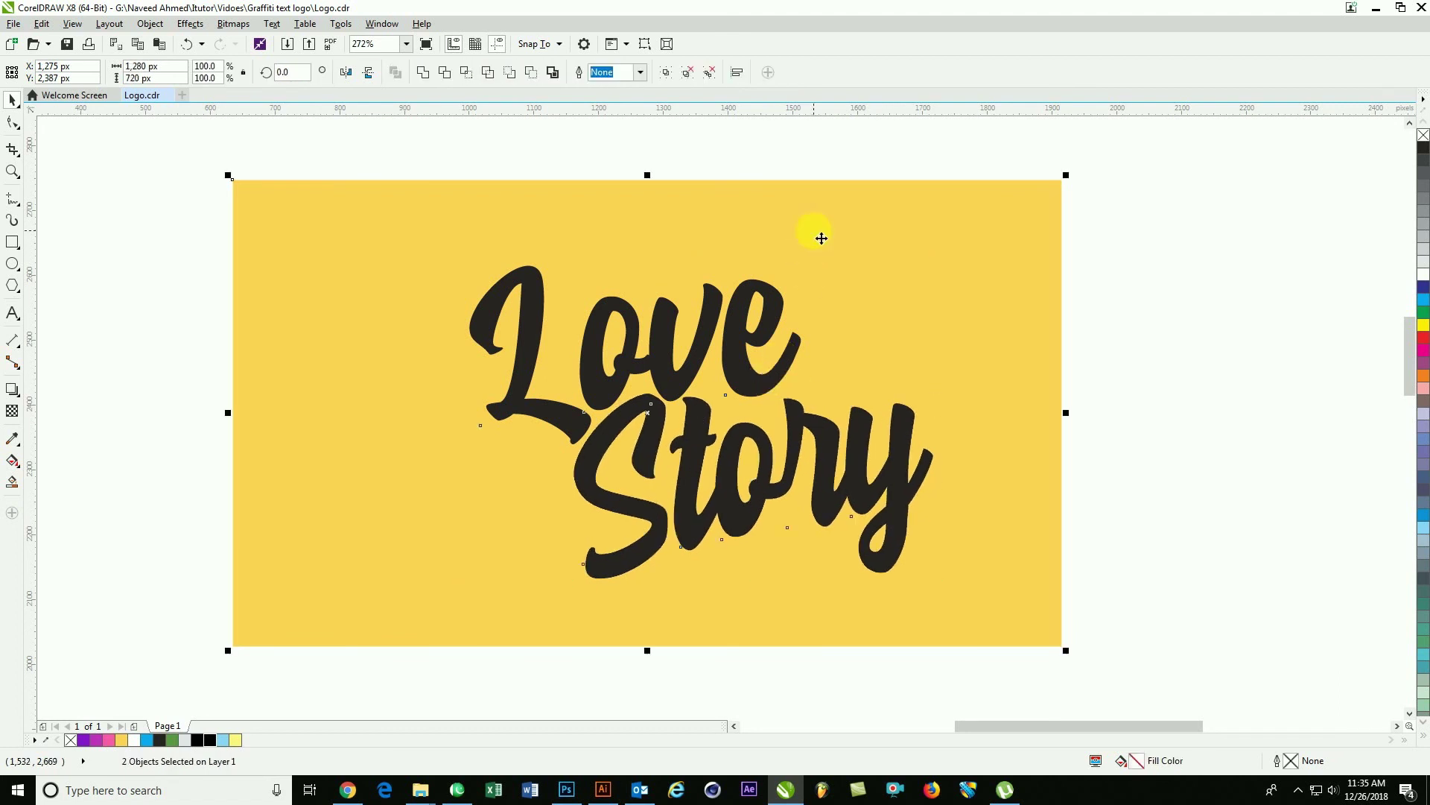
key(e)
key(c)
click(1038, 375)
click(677, 358)
click(1138, 410)
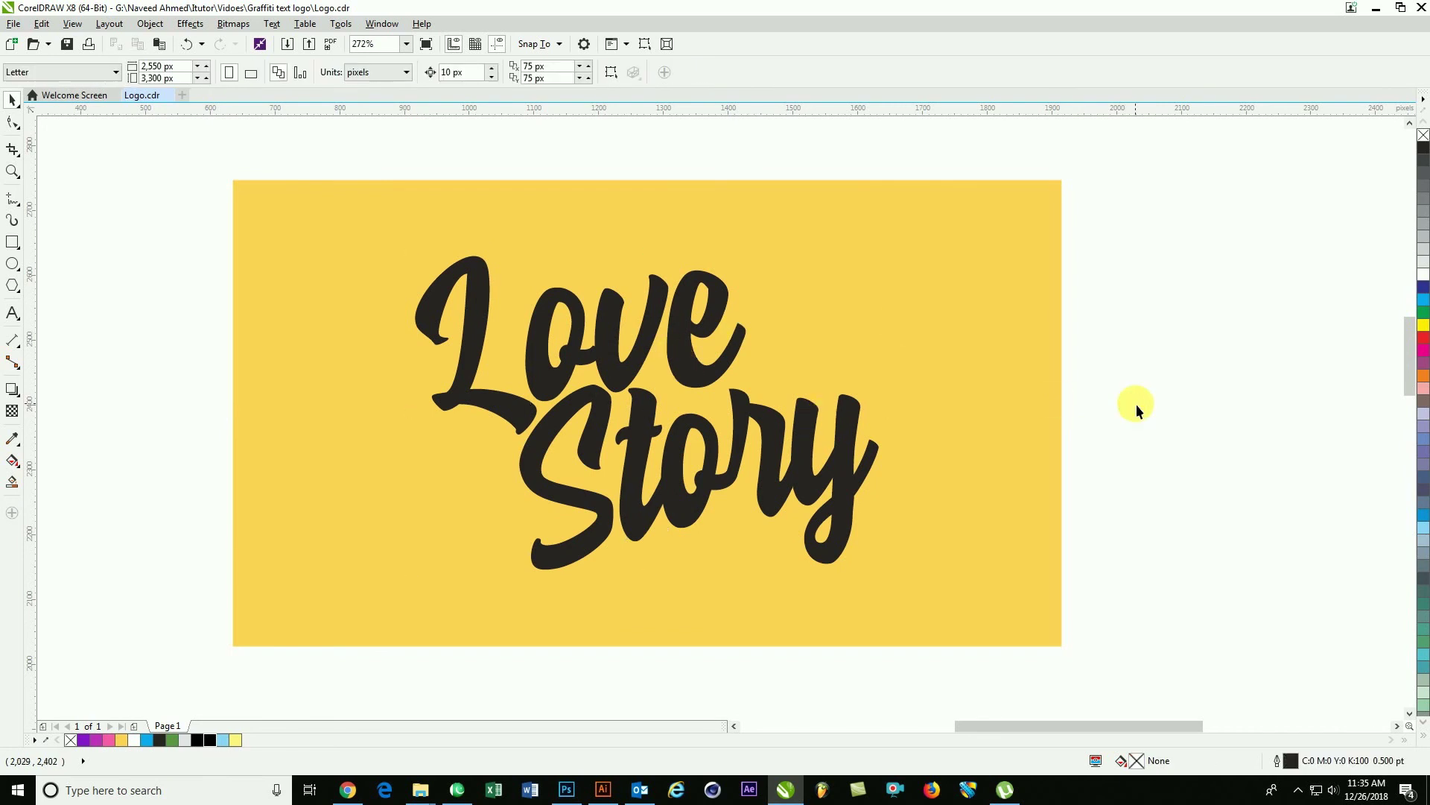
click(650, 337)
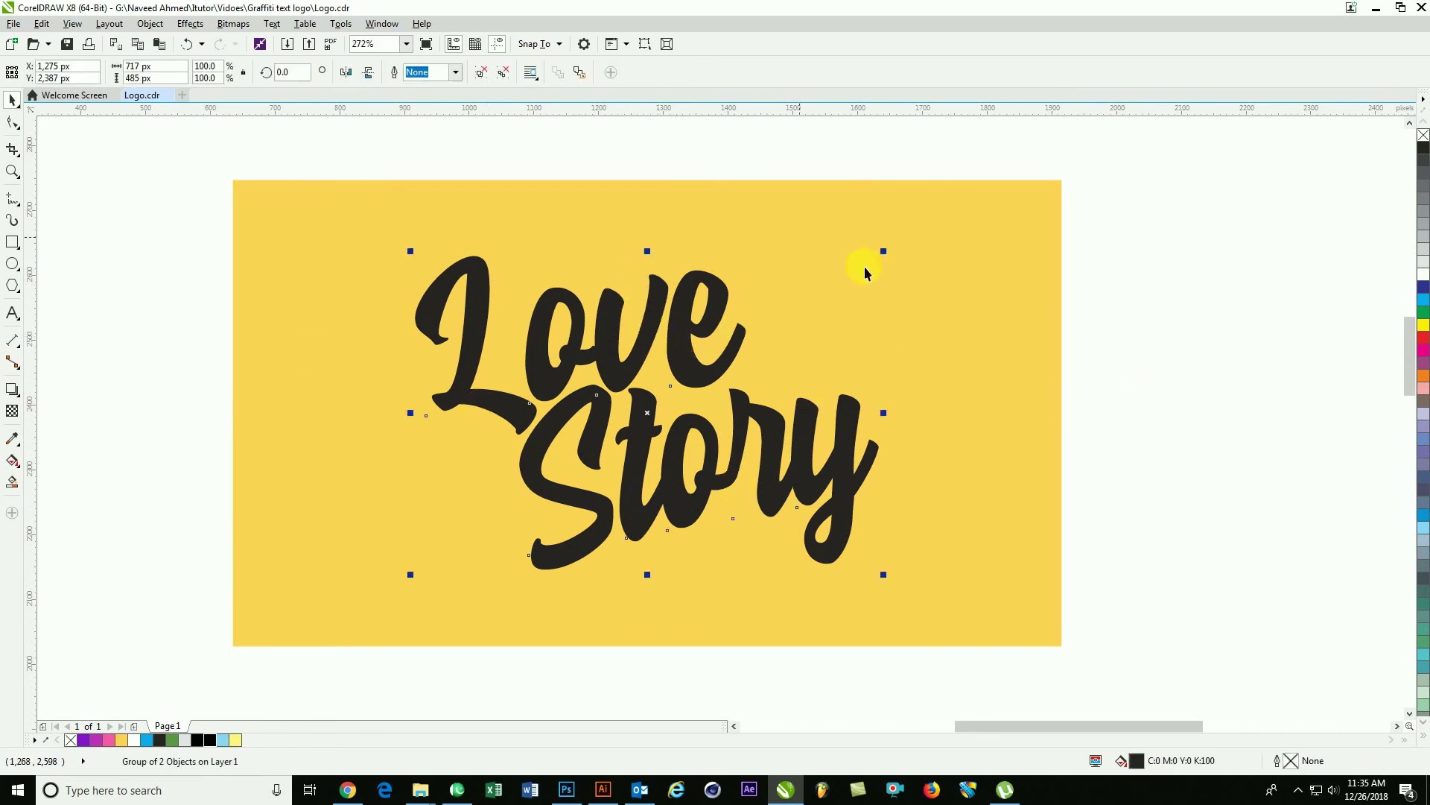
Fill the lettering white and shift it slightly right and down.
click(149, 740)
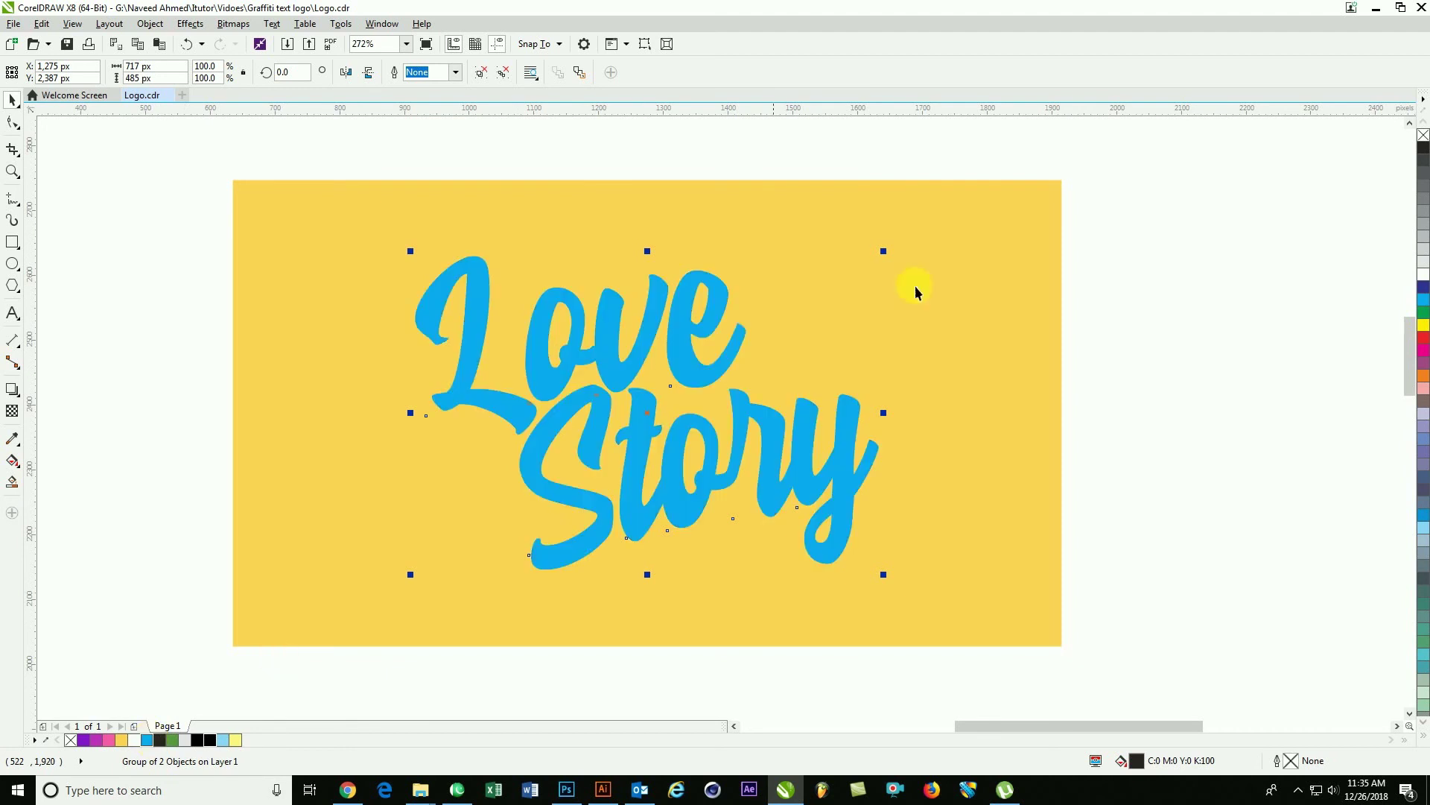
click(134, 740)
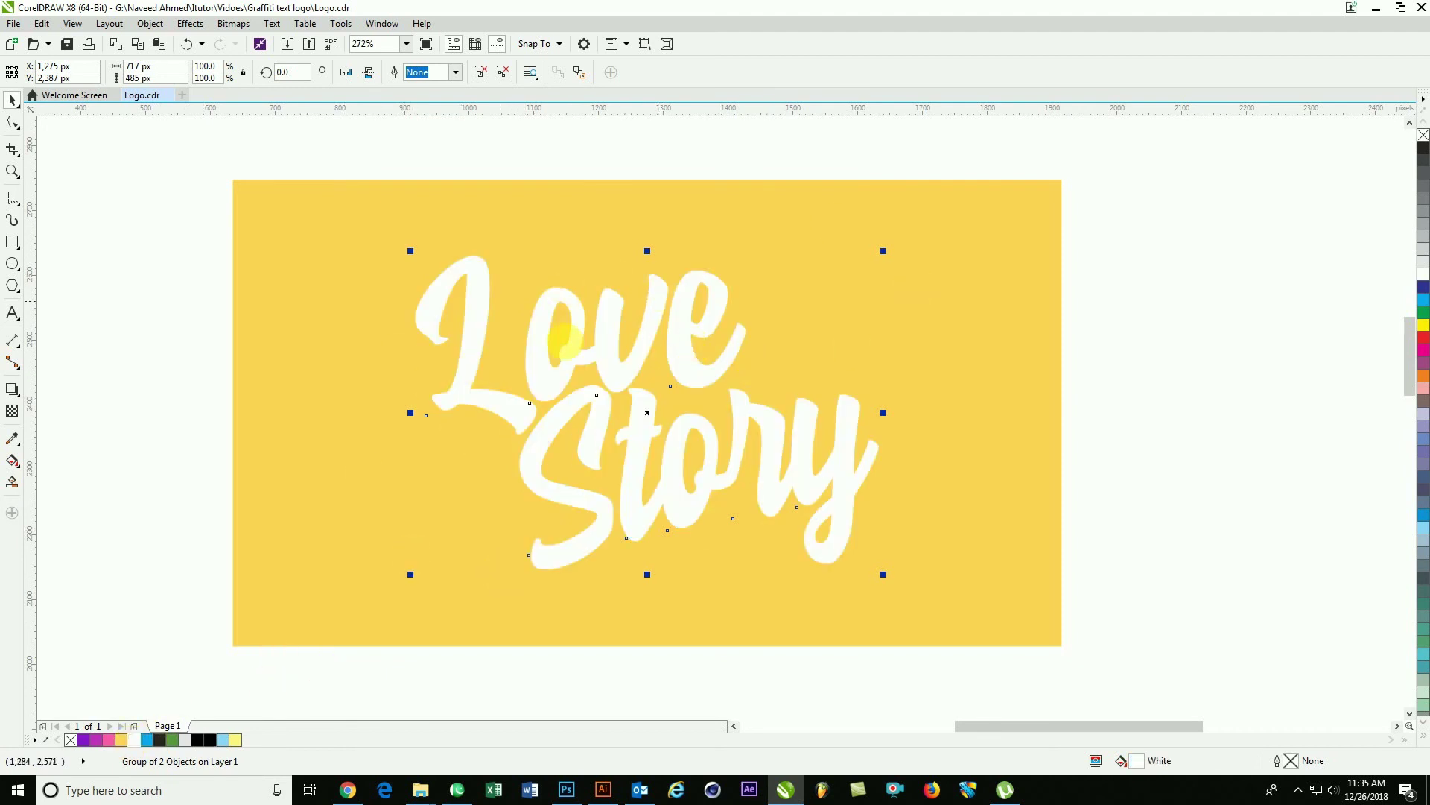
key(F2)
drag(283, 150, 1073, 680)
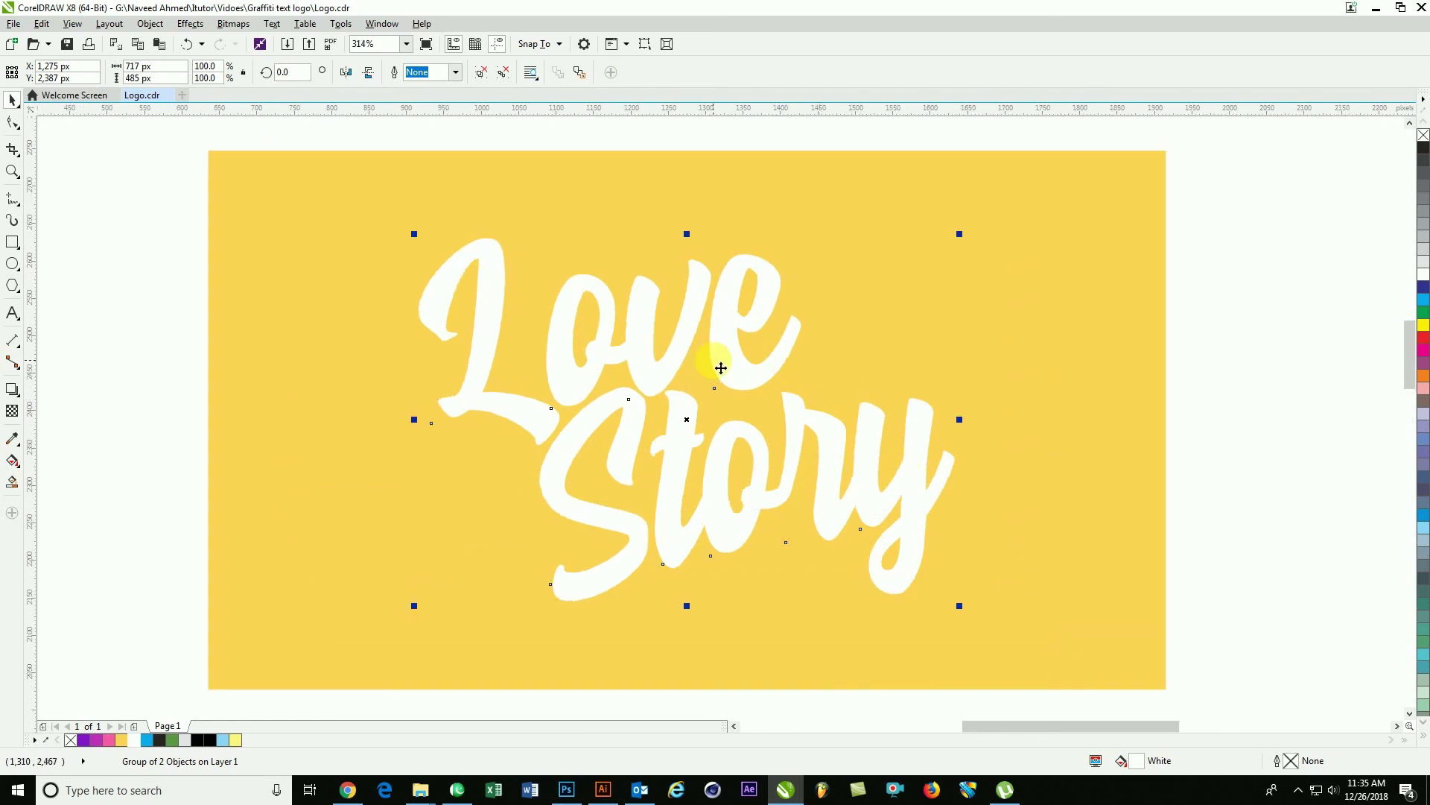
drag(726, 359, 735, 366)
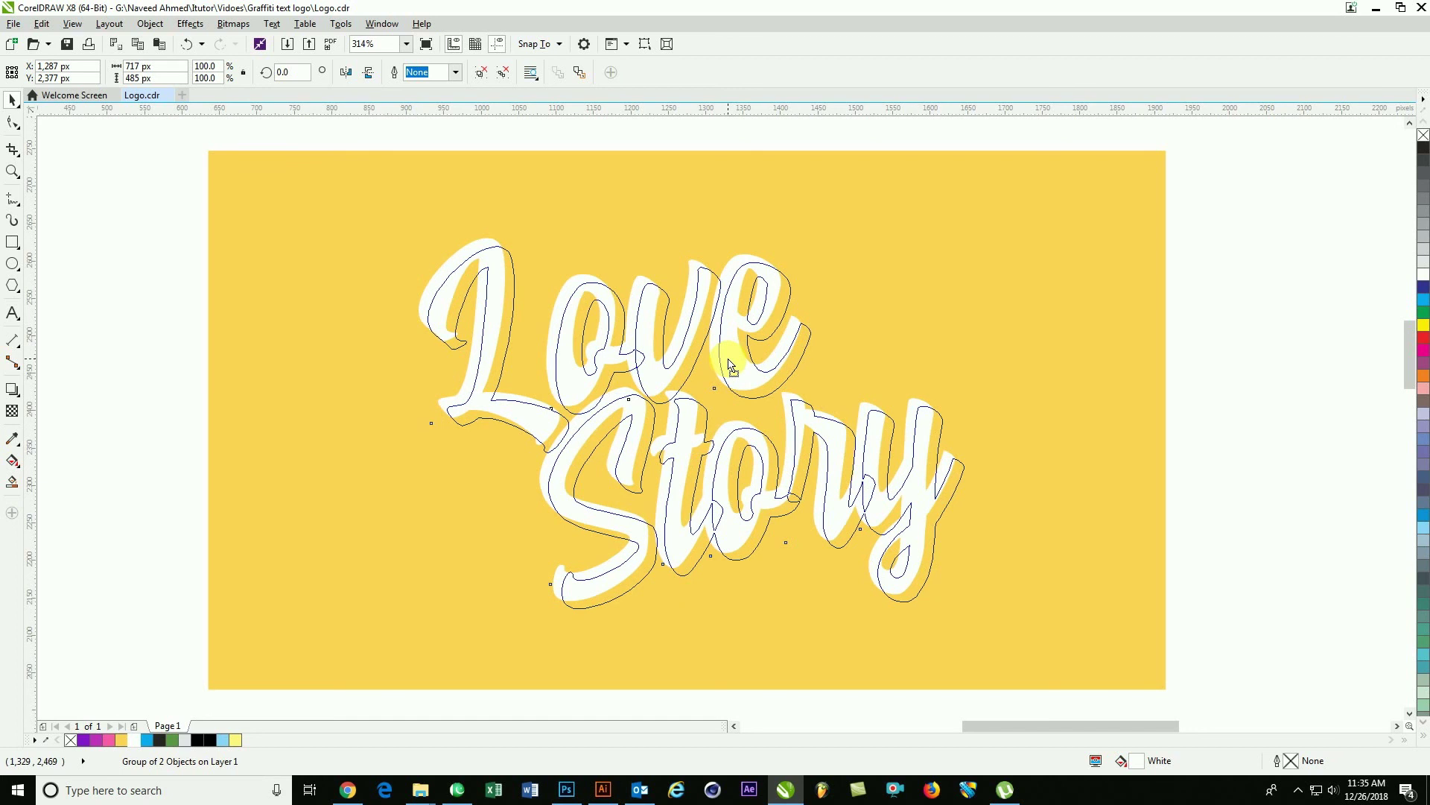
Fill the offset lettering blue and bring the white copy in front of it.
click(1423, 307)
click(712, 242)
click(467, 249)
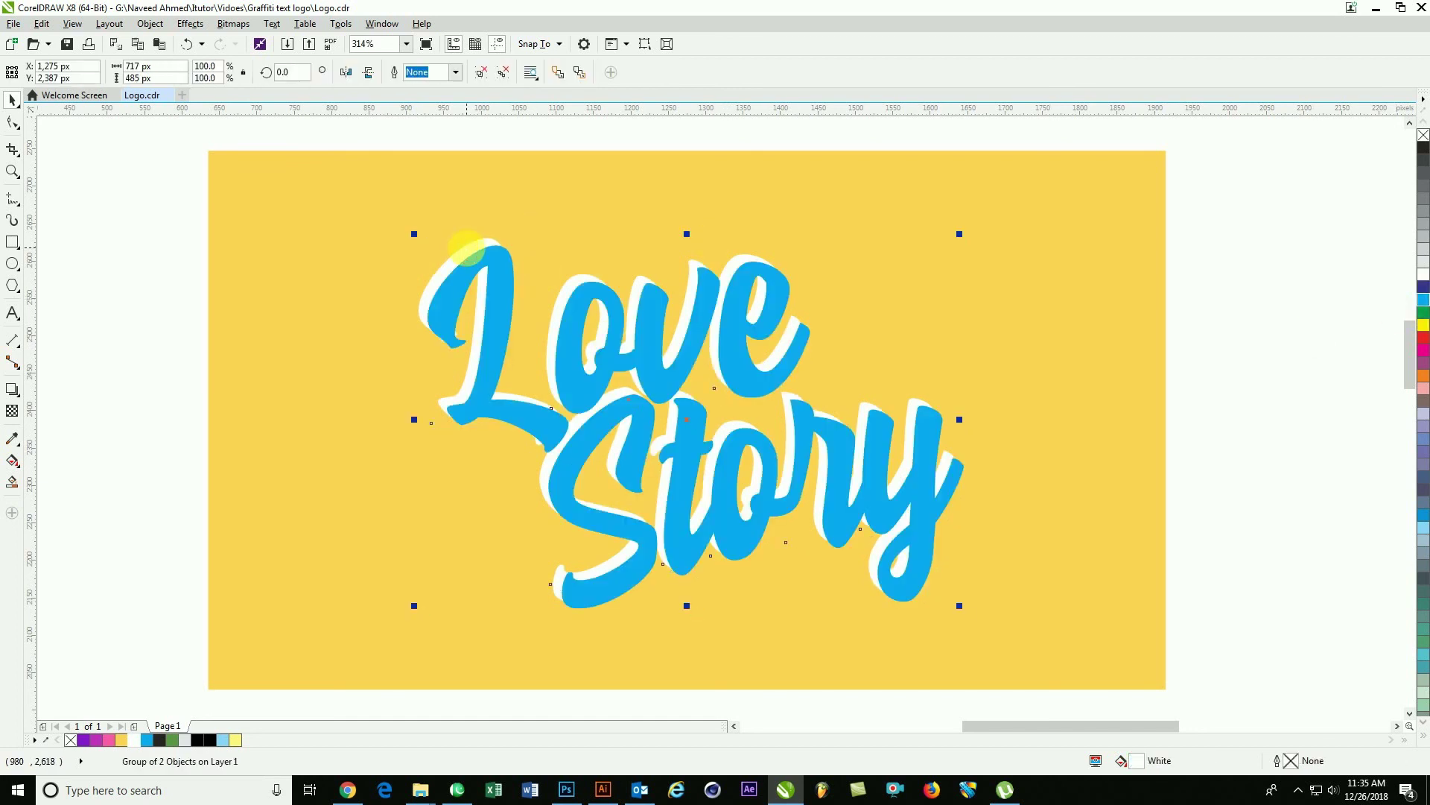
key(shift+Page_Up)
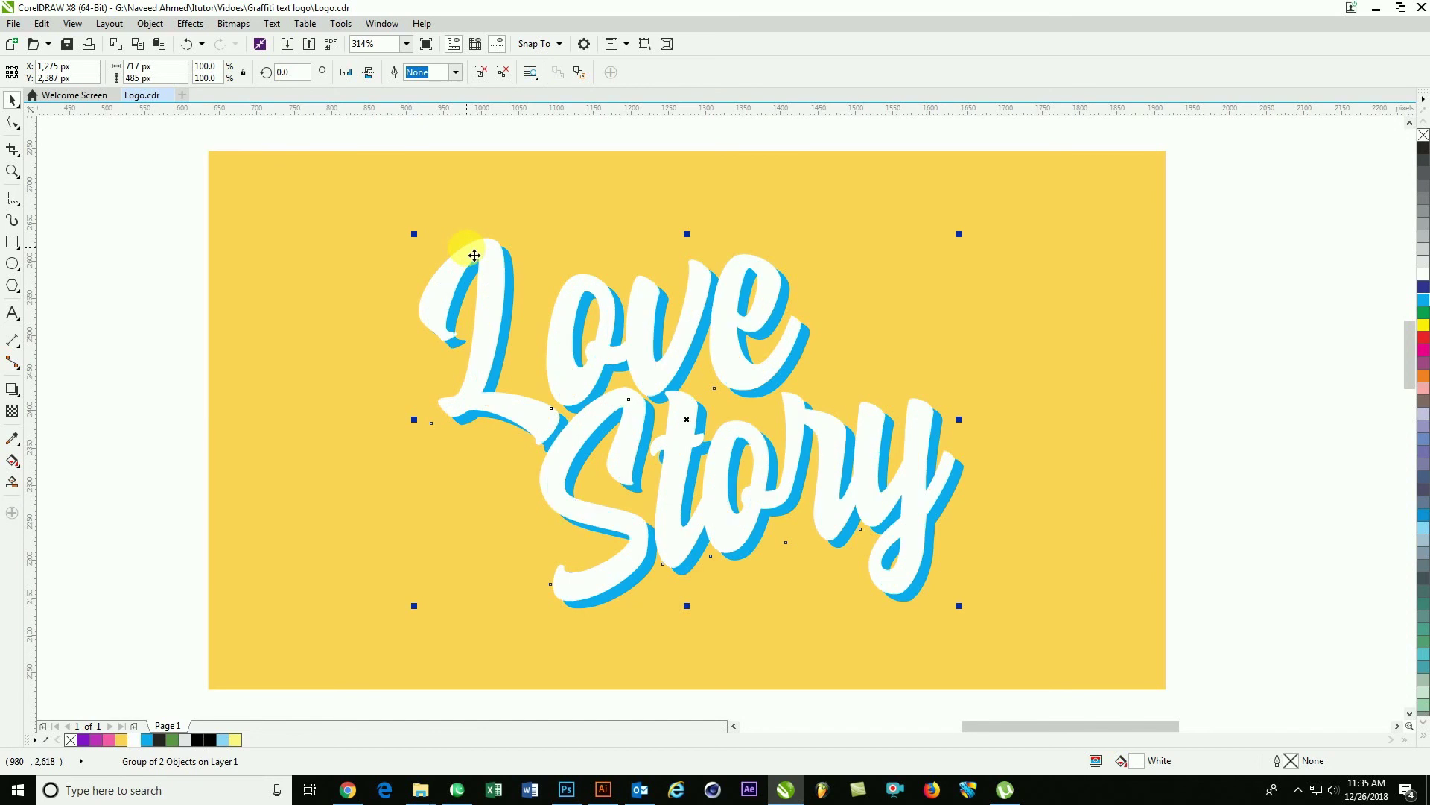
click(1227, 460)
scroll(585, 398, down, 3)
drag(596, 406, 906, 523)
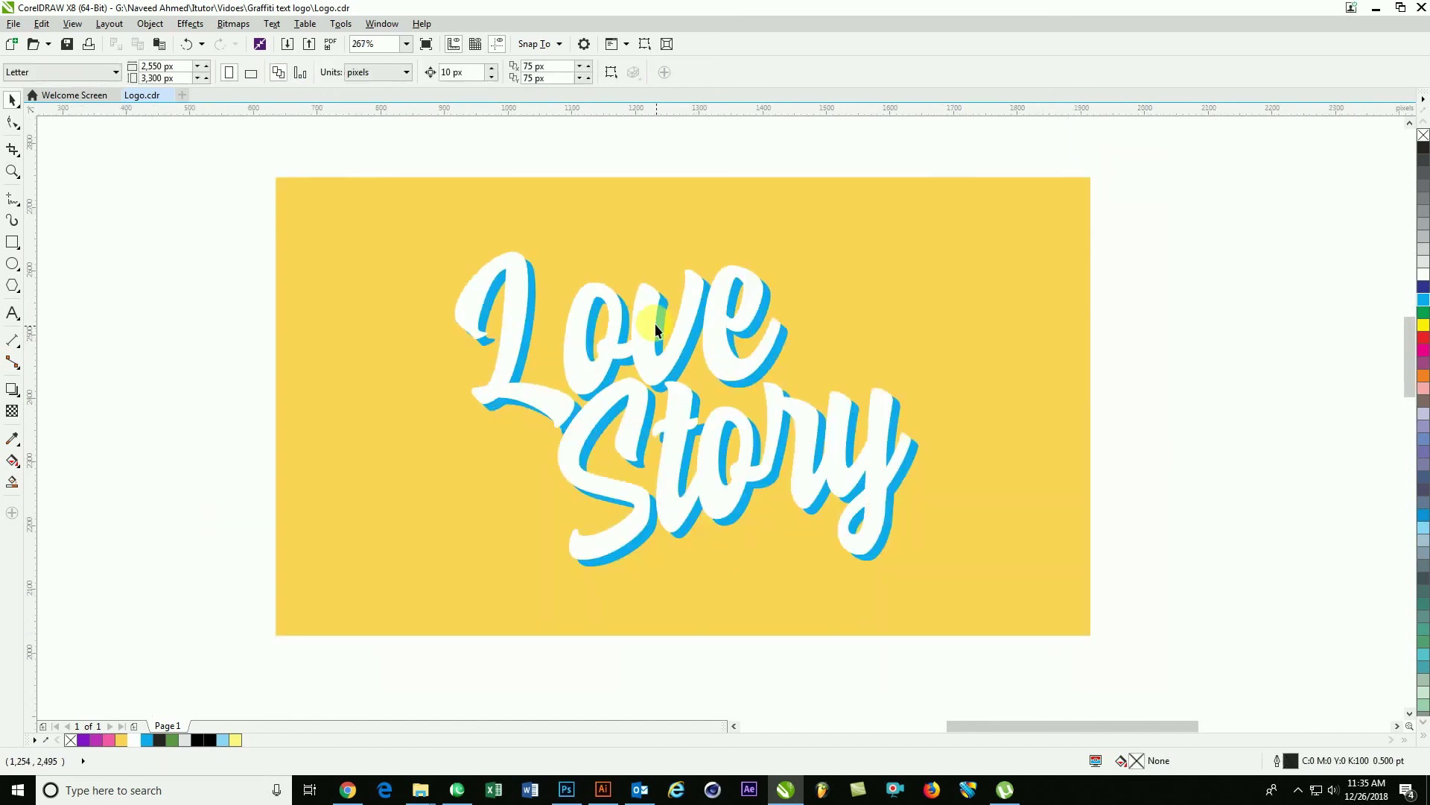
click(652, 322)
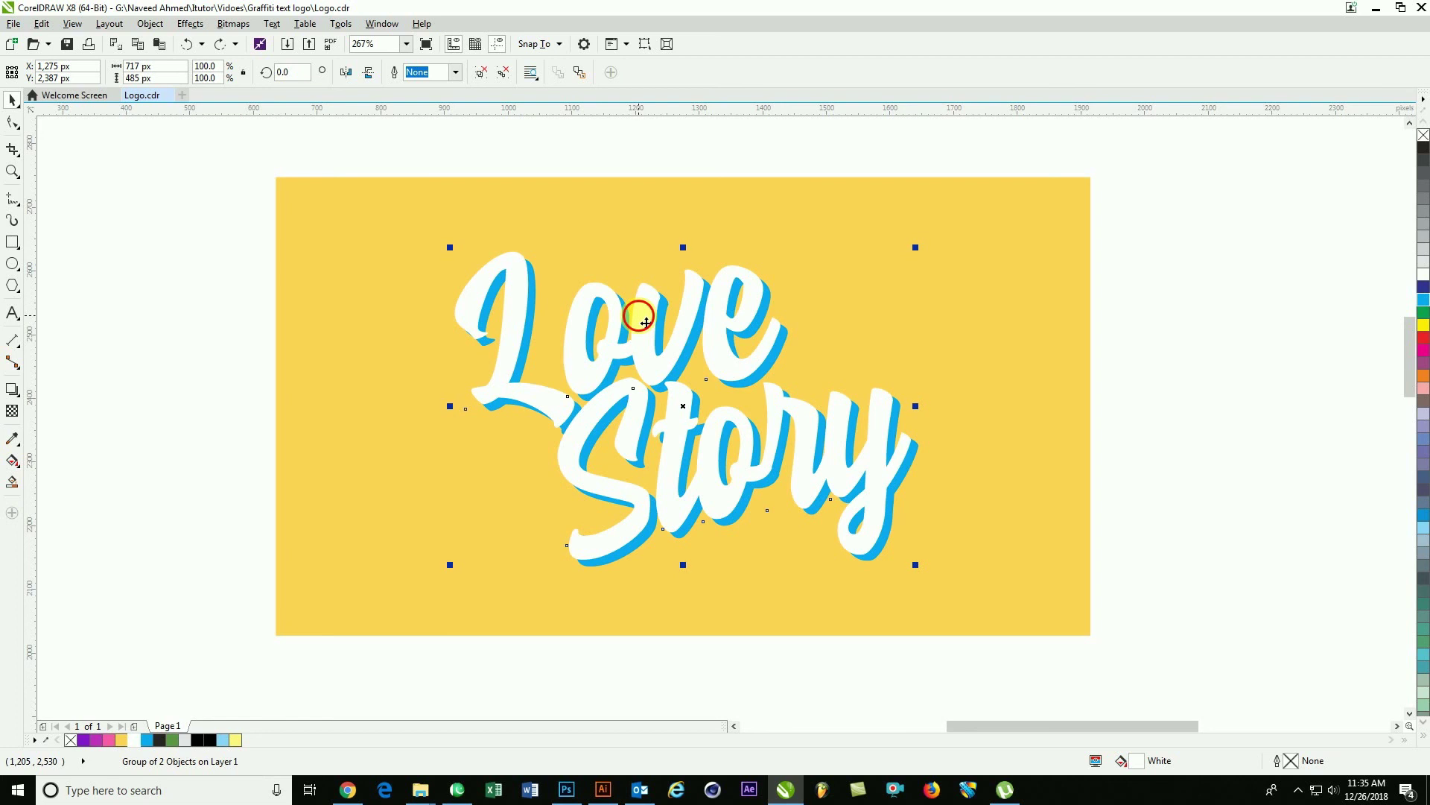
key(F12)
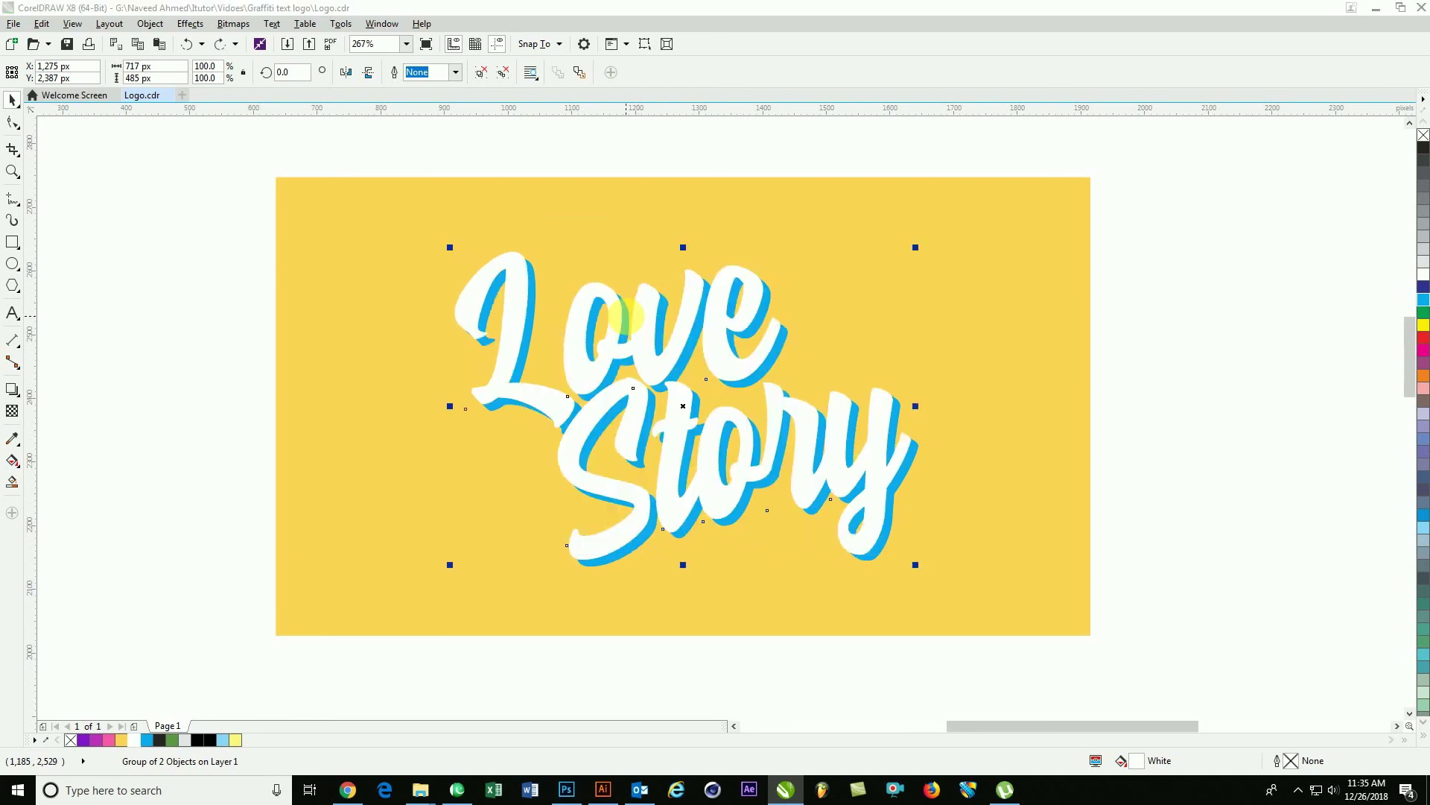
text(2)
key(F12)
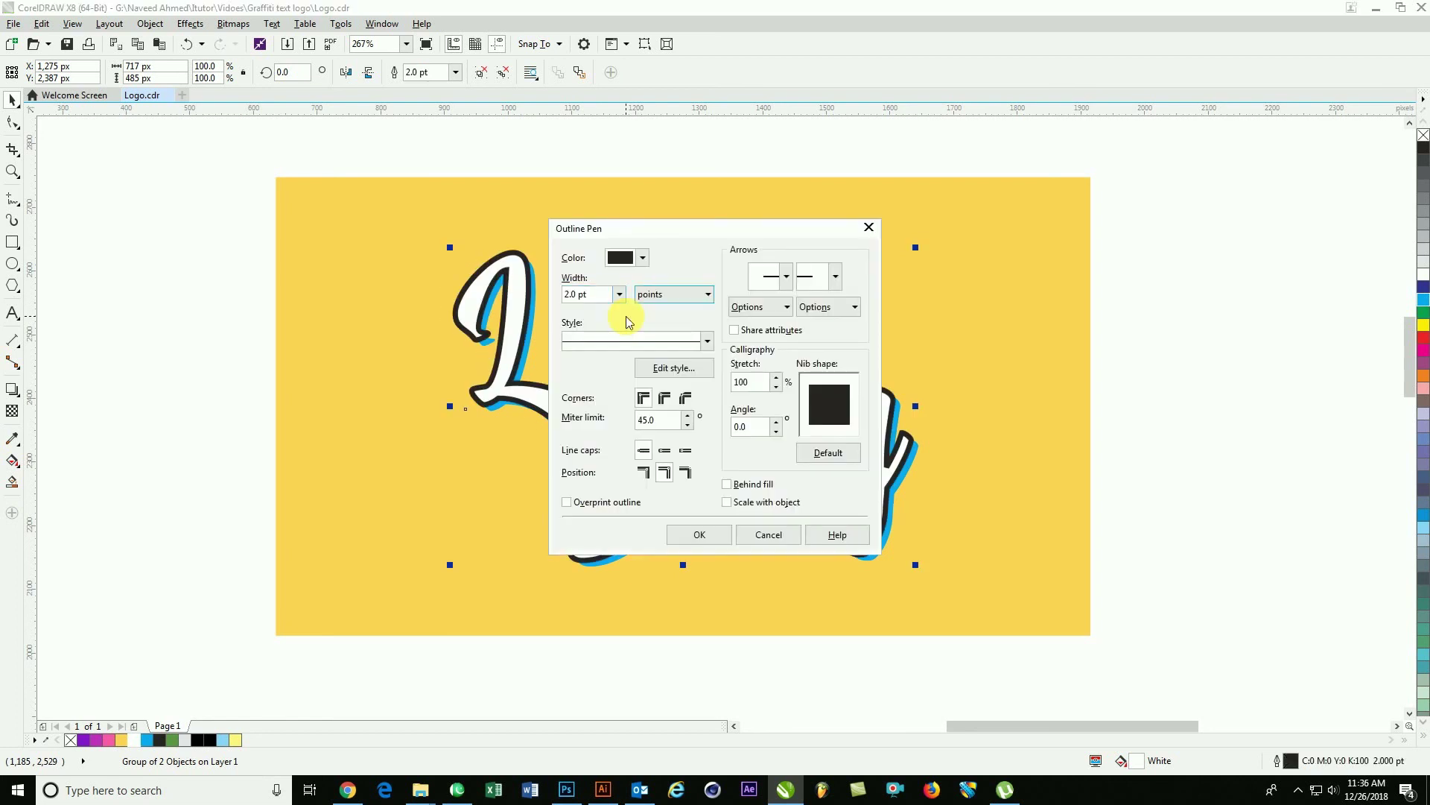
key(Tab)
key(alt+Down)
click(588, 294)
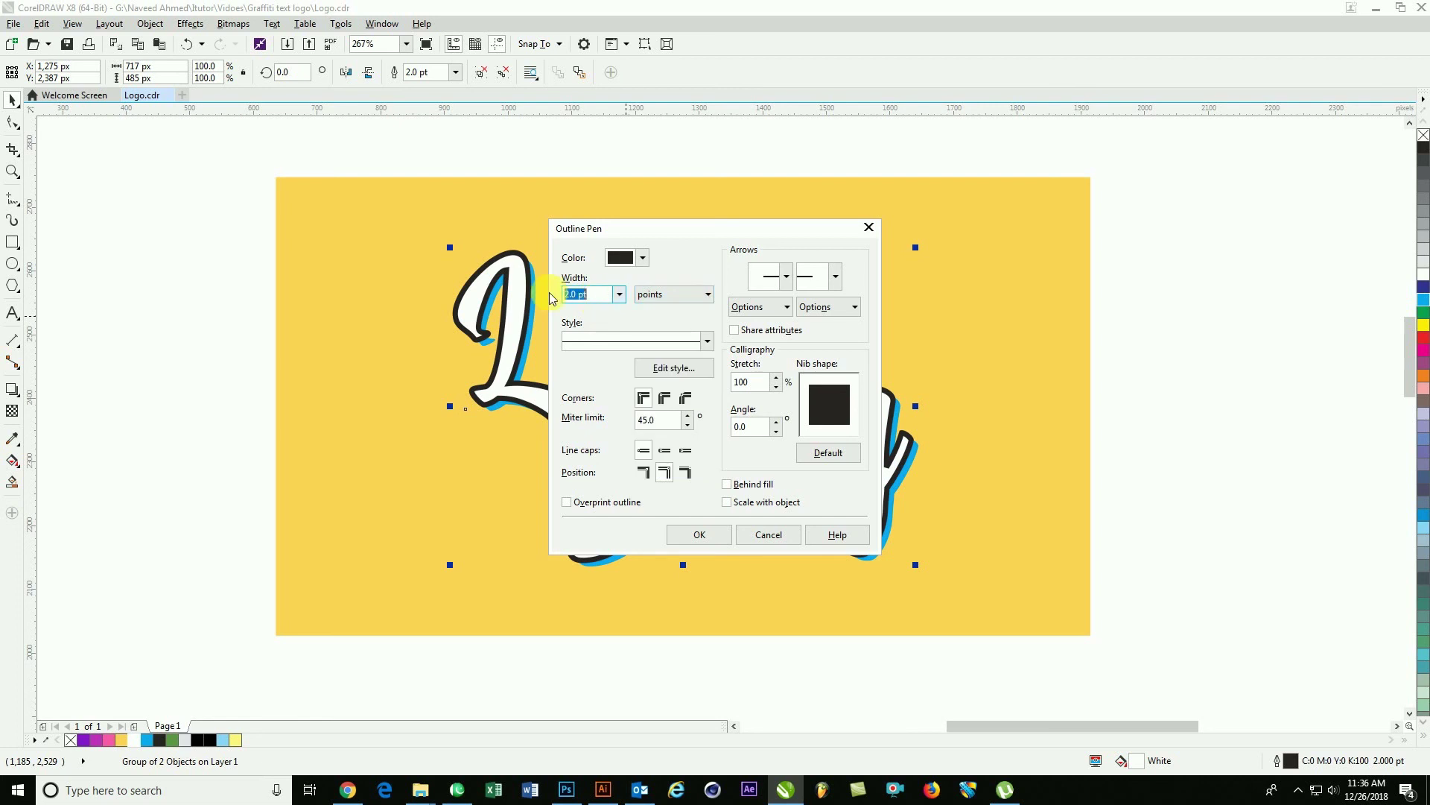
text(9)
key(Return)
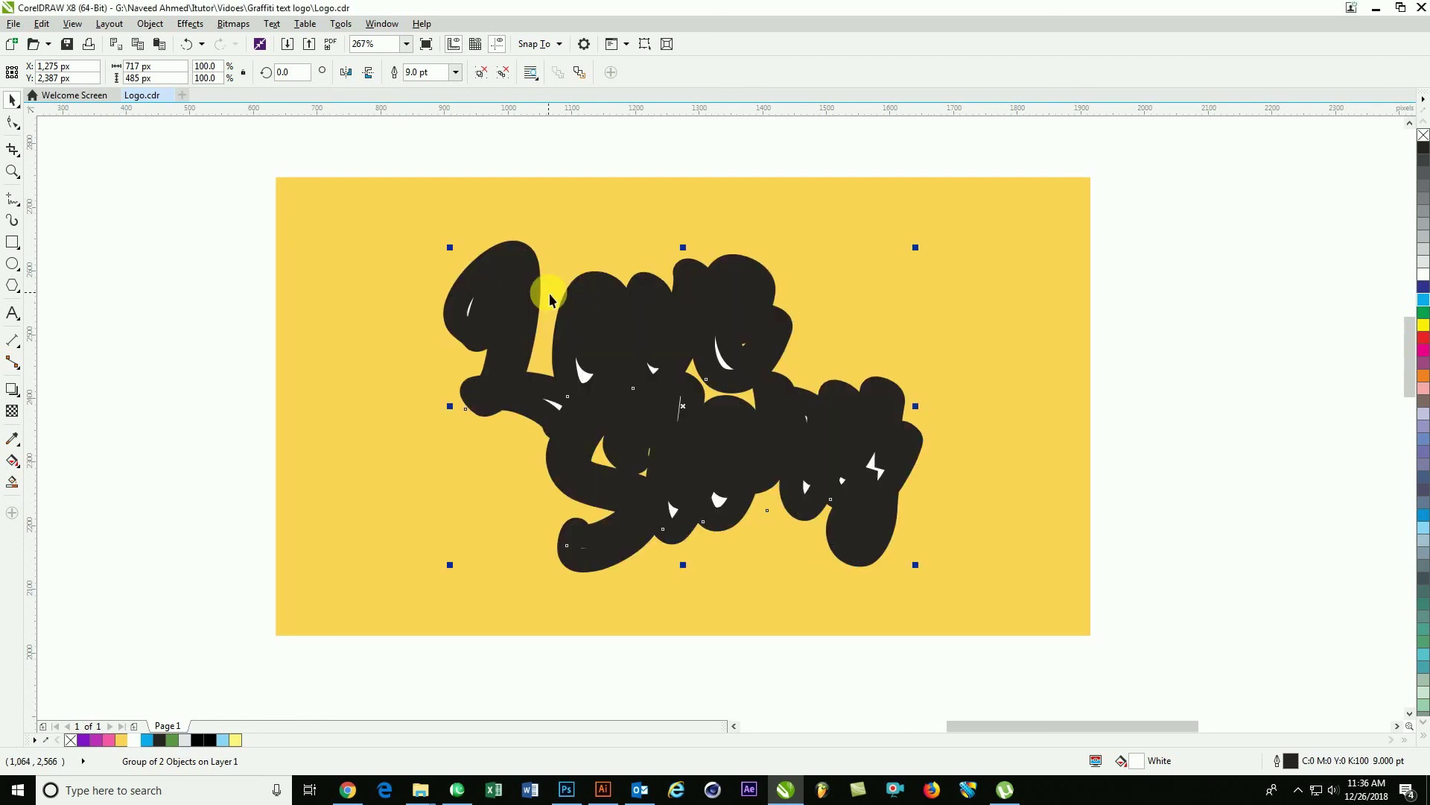
key(ctrl+z)
key(ctrl+z)
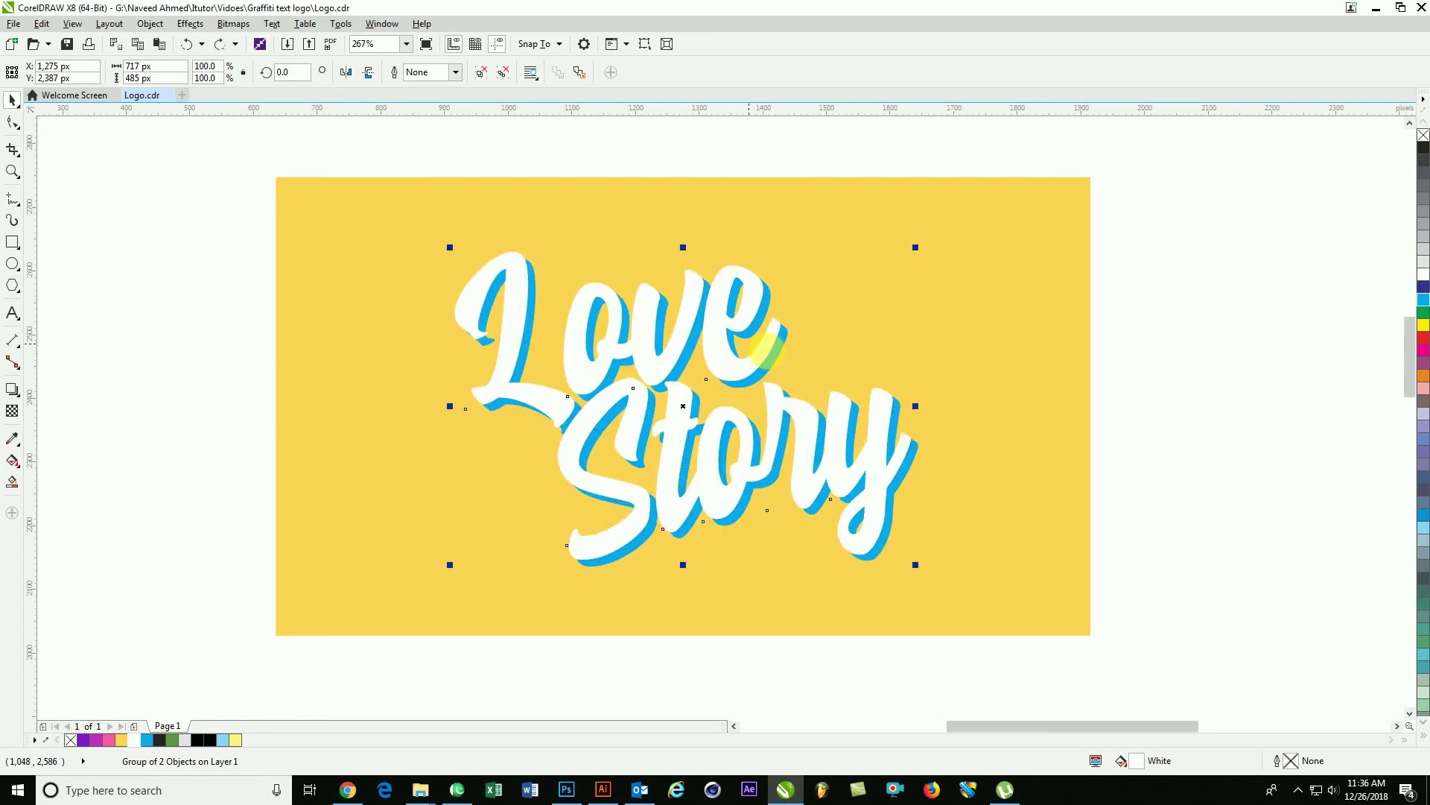
mouse_move(642, 323)
mouse_down()
mouse_move(400, 328)
mouse_move(411, 337)
mouse_up()
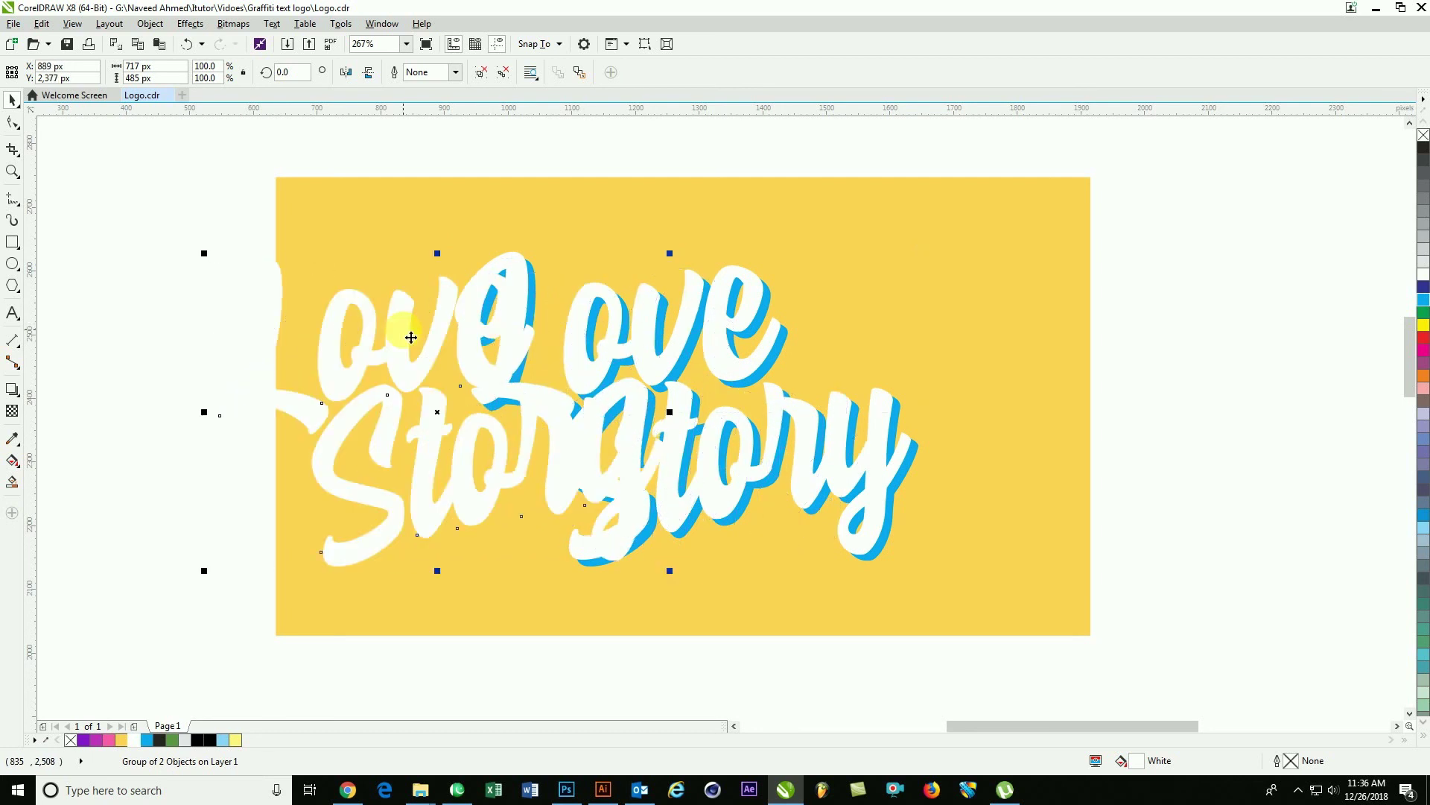
Give the lettering copy a 6 pt outline and a black fill.
key(F12)
key(Return)
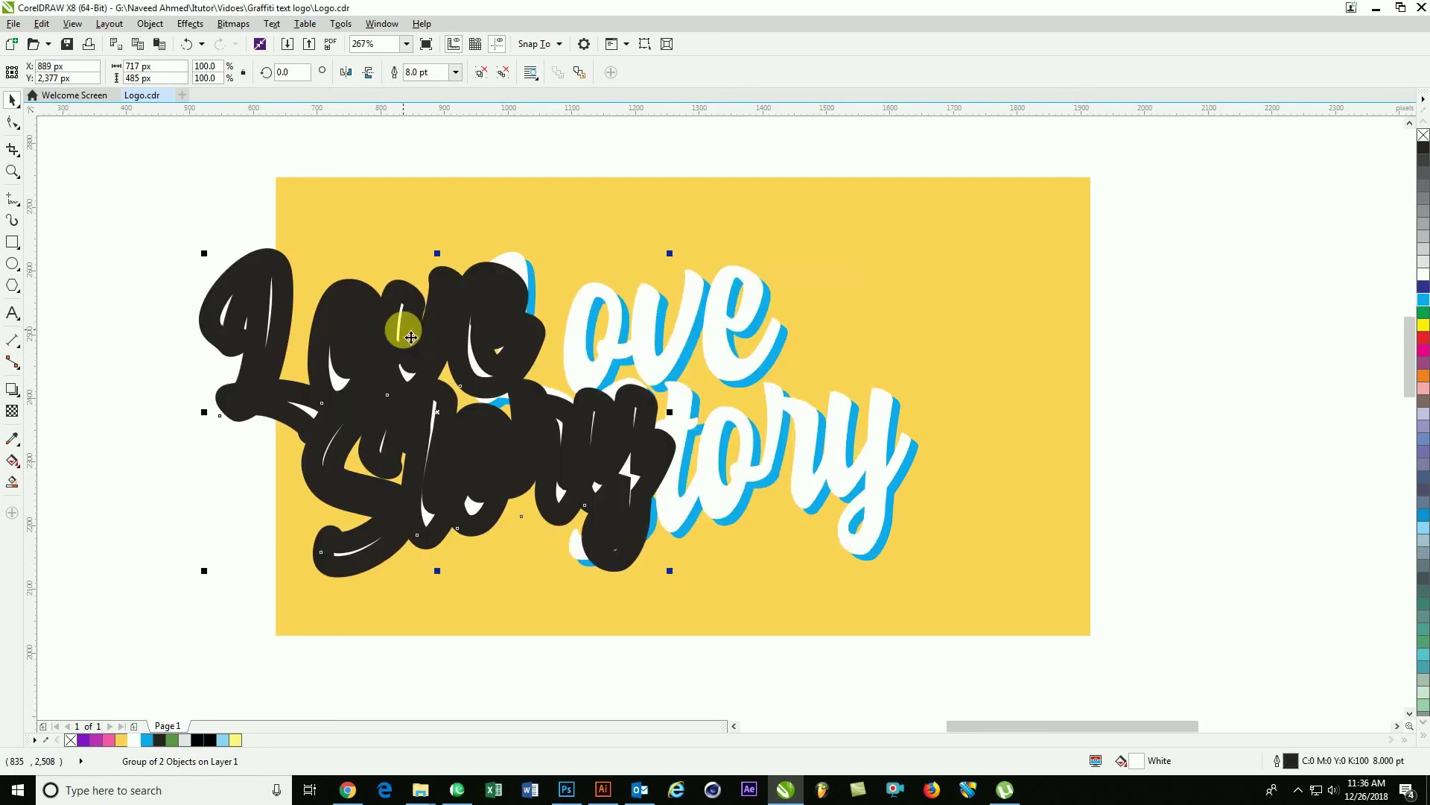
key(F12)
double_click(578, 305)
text(6)
key(Return)
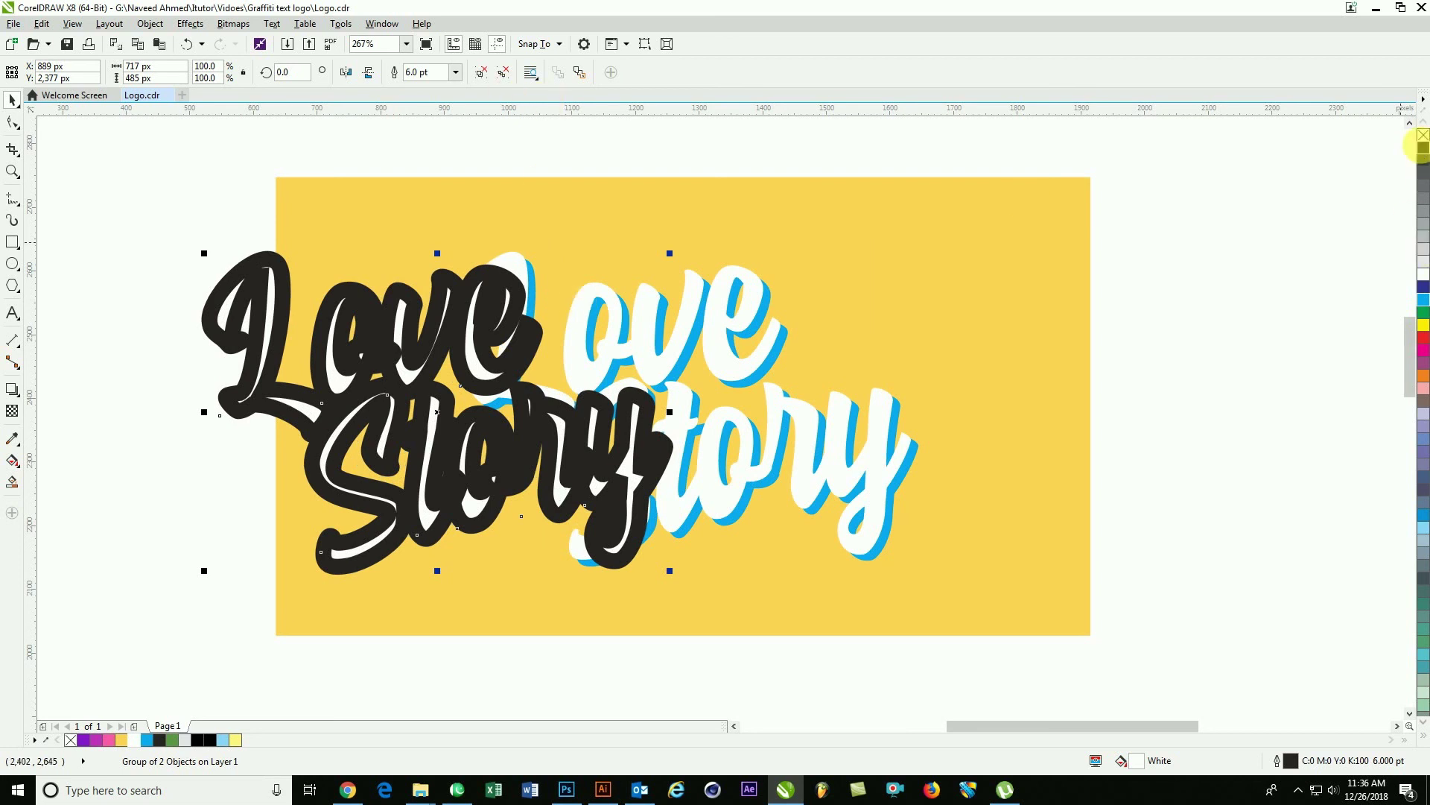
click(1422, 147)
key(Escape)
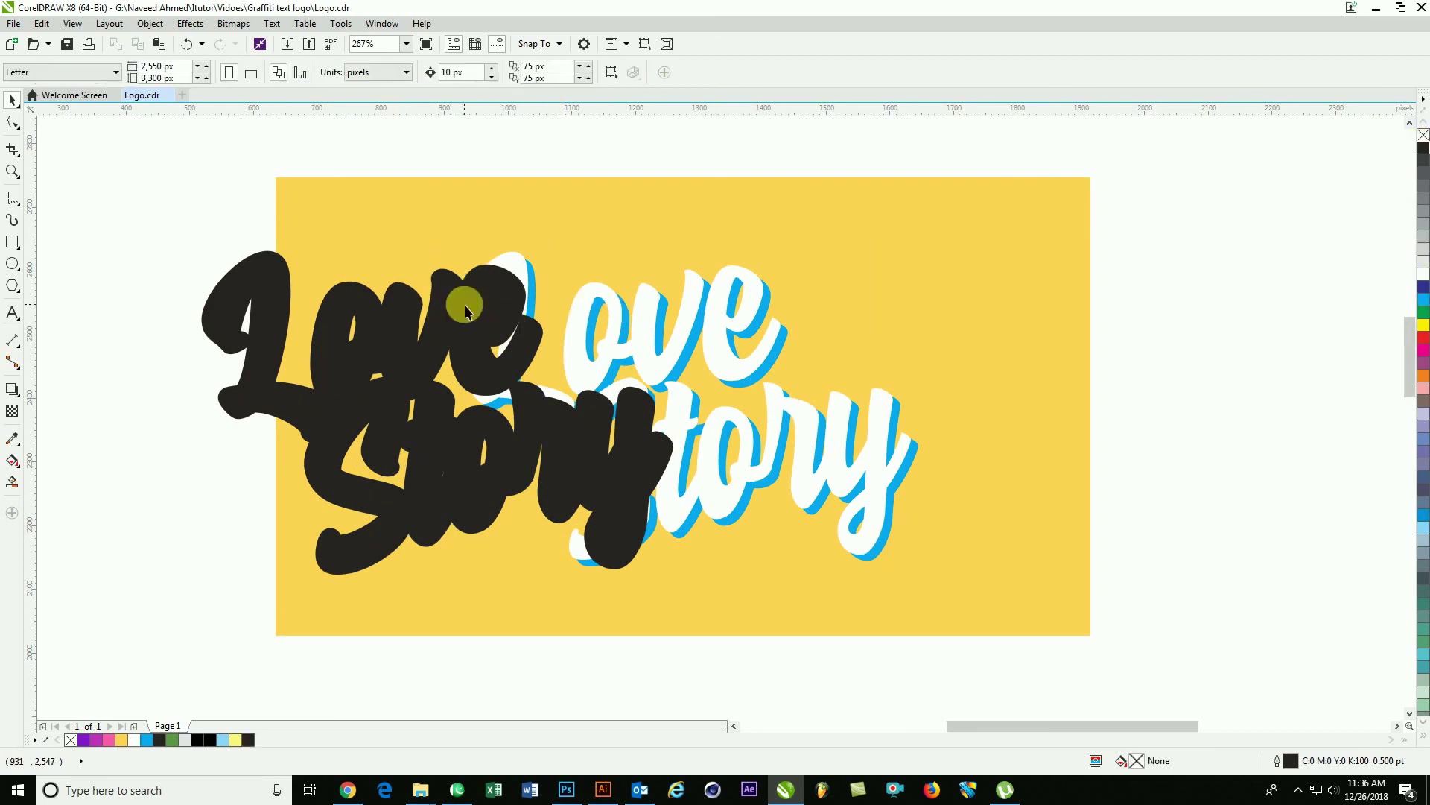
Make the copy rich black with a pure black outline and centre it on the white lettering.
click(466, 311)
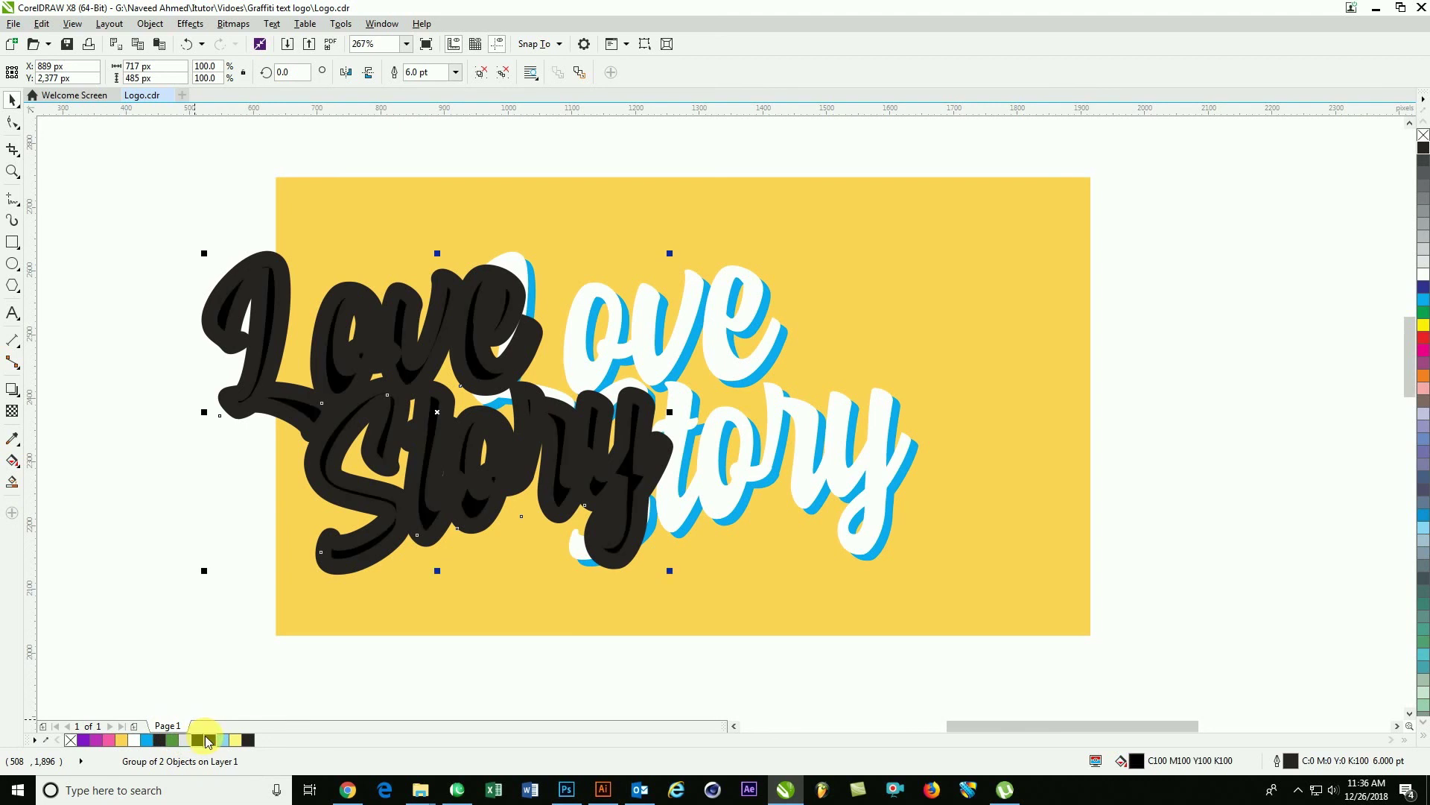
click(204, 738)
click(171, 450)
click(379, 338)
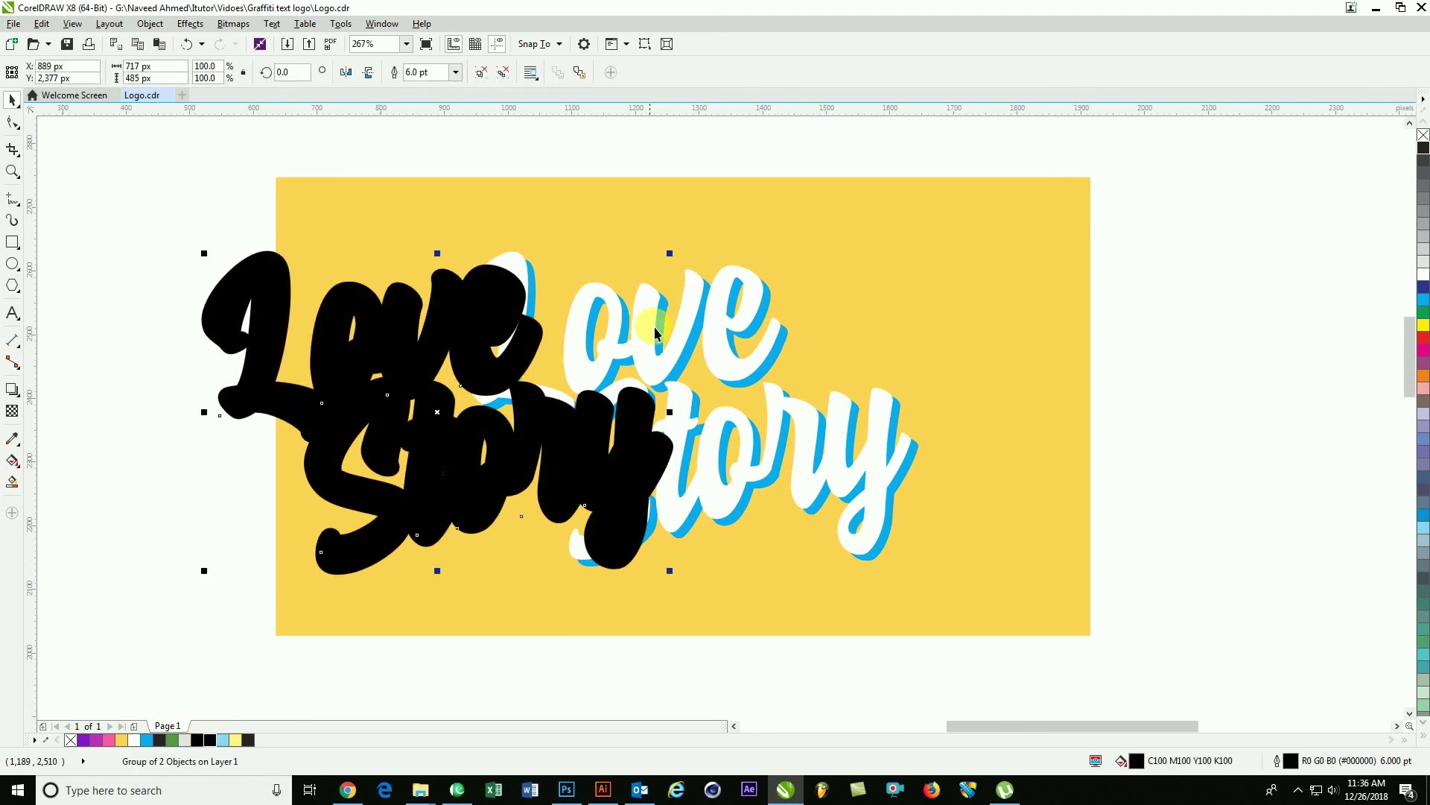
shift+click(648, 304)
key(e)
key(c)
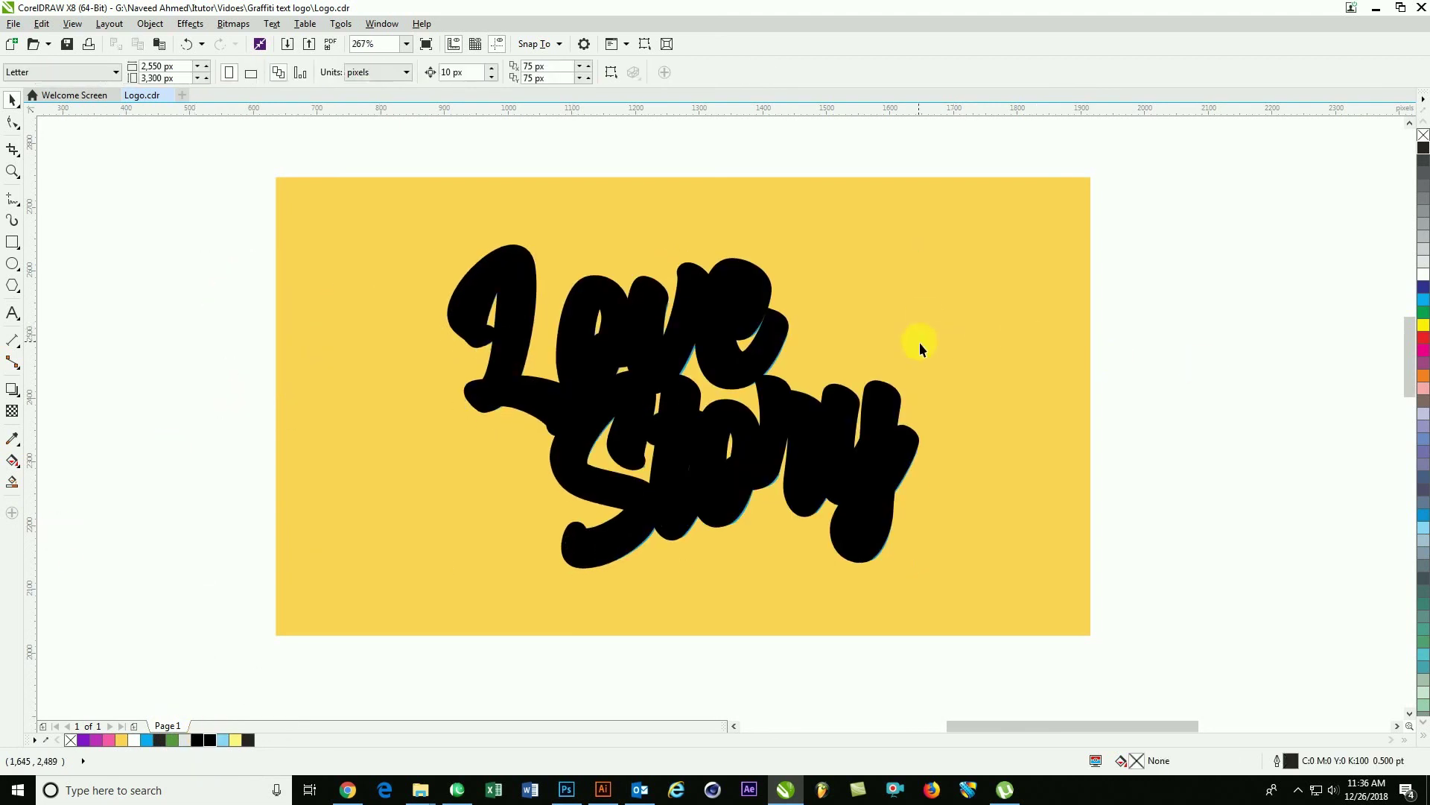
key(ctrl+g)
Send the black copy behind the white lettering and zoom in to check the border.
shift+click(902, 204)
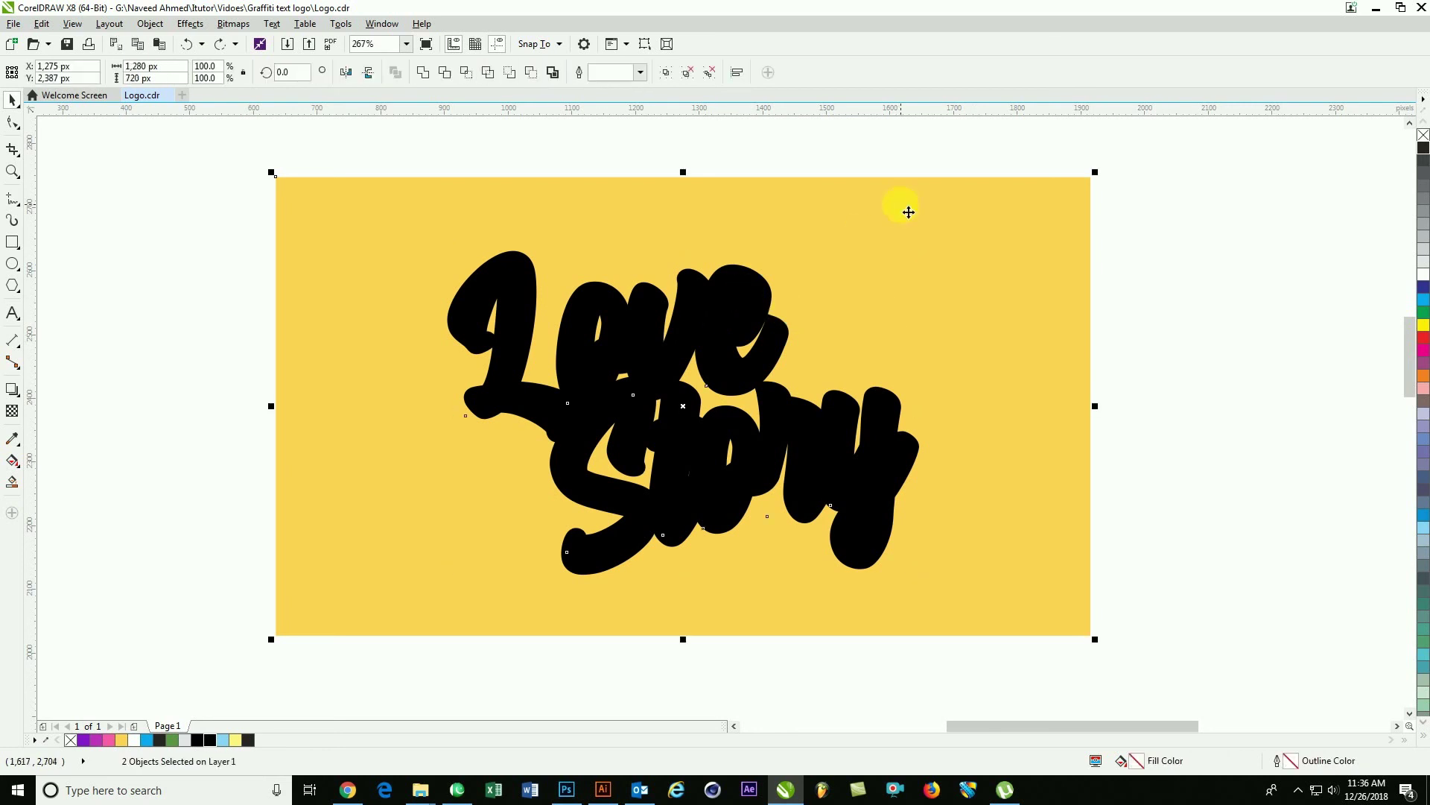
key(shift+Page_Down)
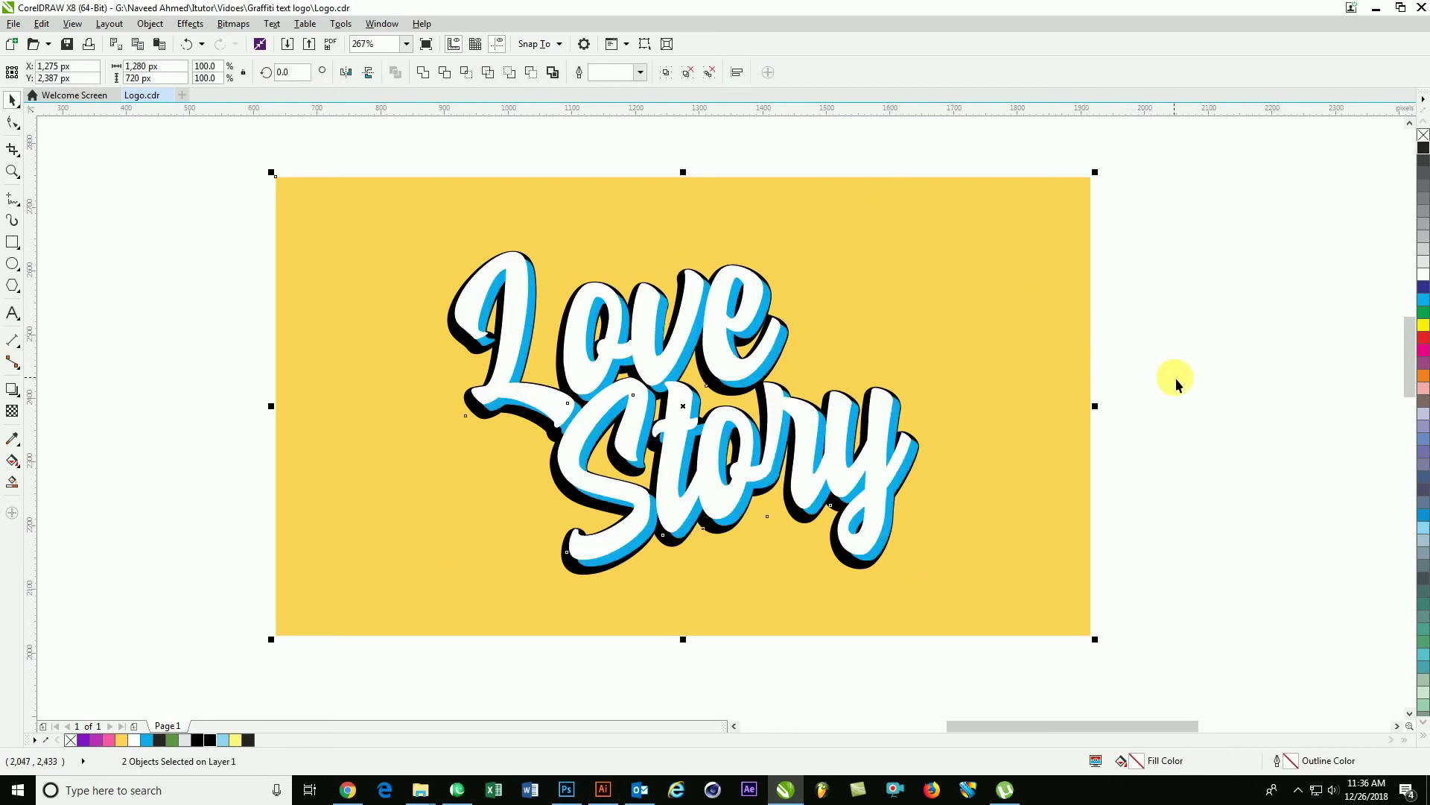
click(1177, 378)
key(z)
drag(459, 261, 722, 385)
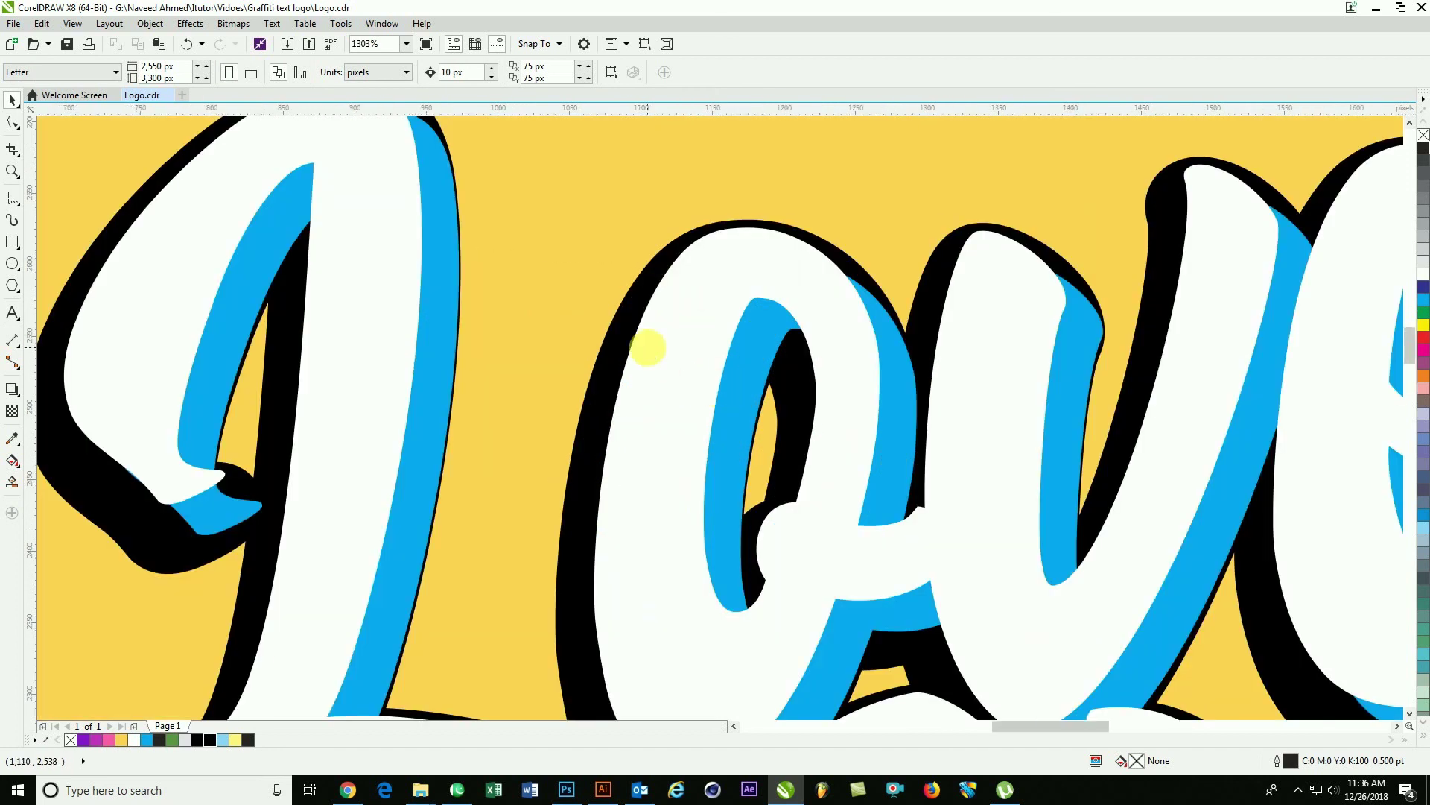
scroll(648, 351, down, 5)
drag(570, 287, 862, 534)
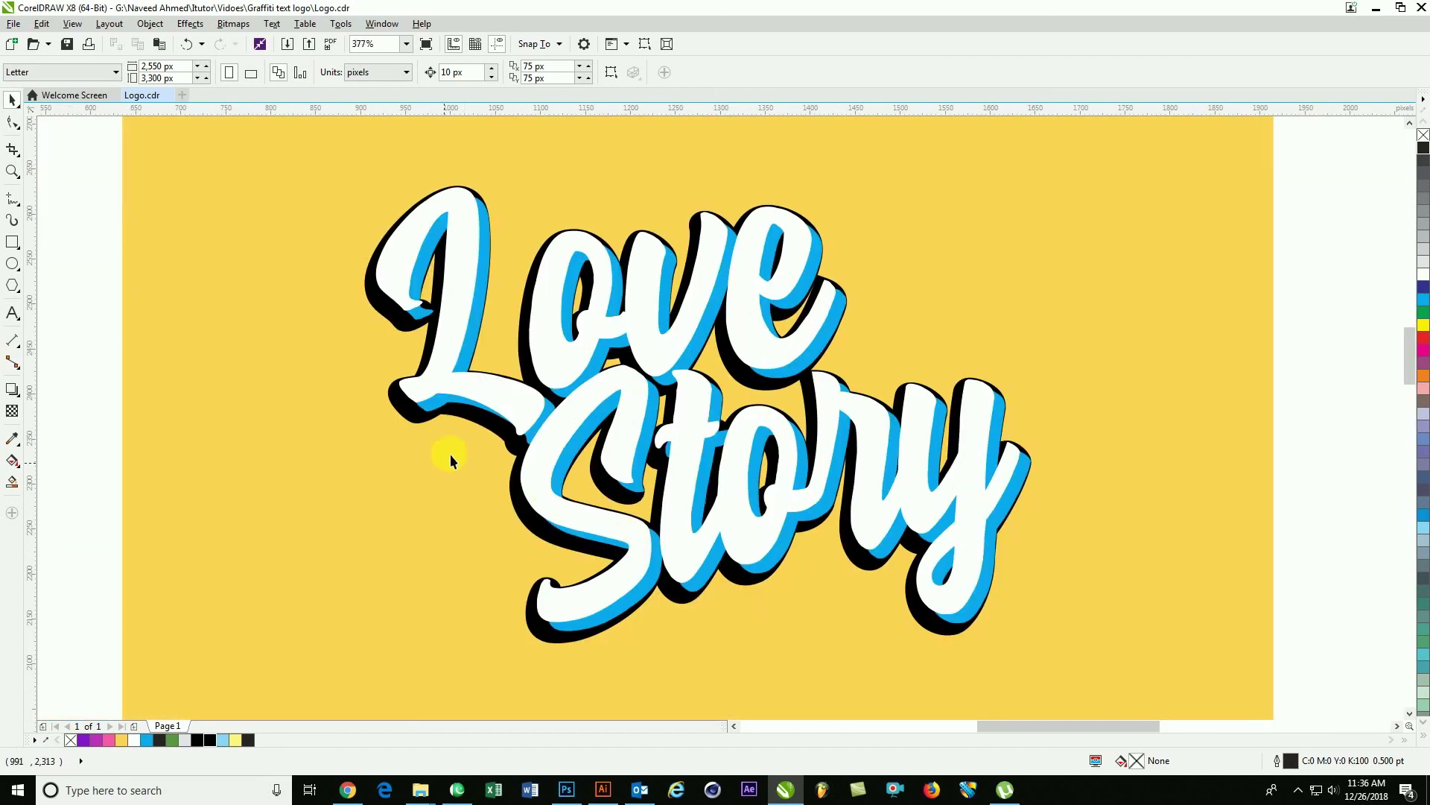
click(474, 422)
Undo the last adjustment and nudge the lettering group slightly upward.
key(ctrl+z)
drag(322, 278, 704, 511)
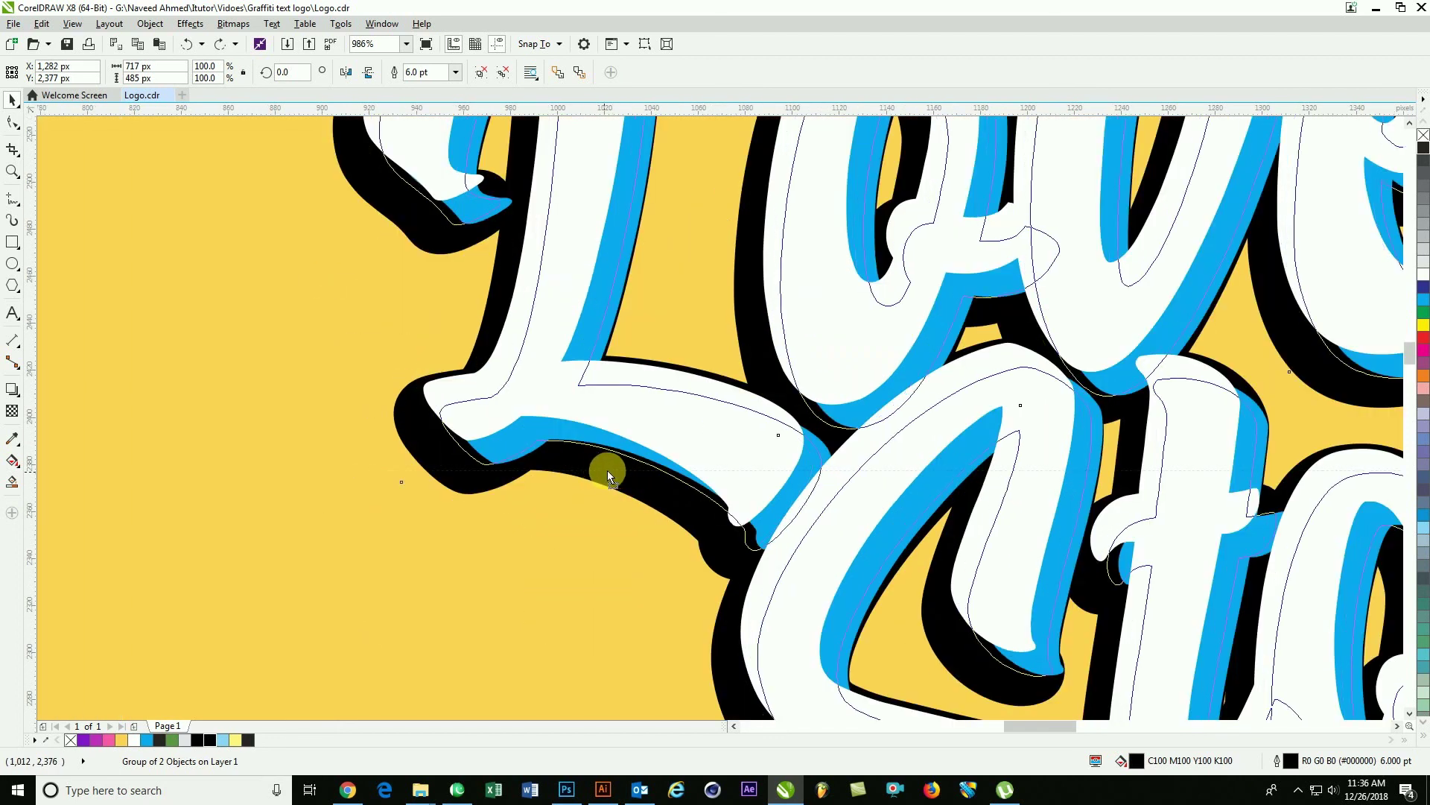
drag(605, 477, 607, 458)
scroll(618, 465, down, 2)
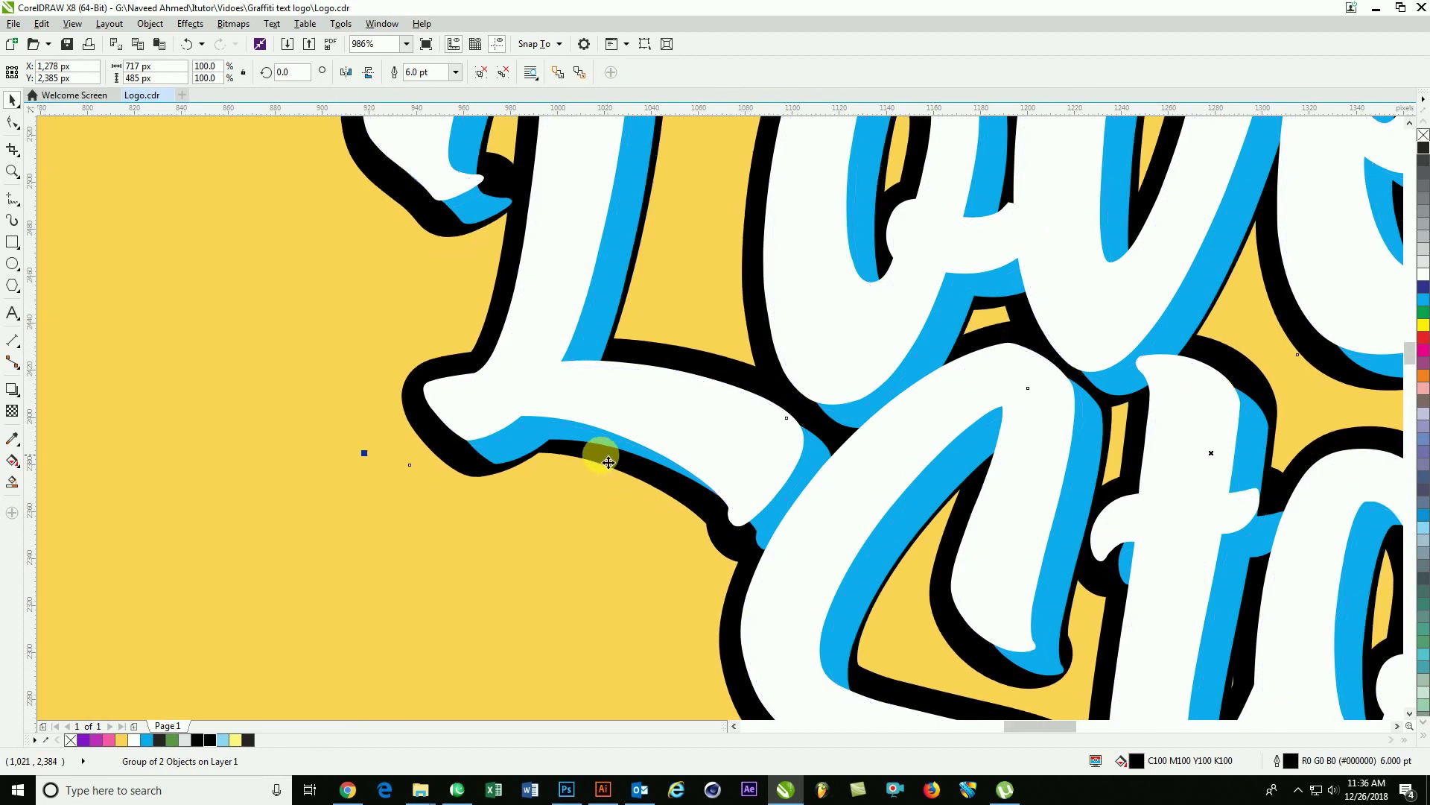
scroll(622, 472, down, 3)
scroll(622, 473, down, 2)
Reselect the Love Story lettering group and zoom in on the whole logo.
click(987, 473)
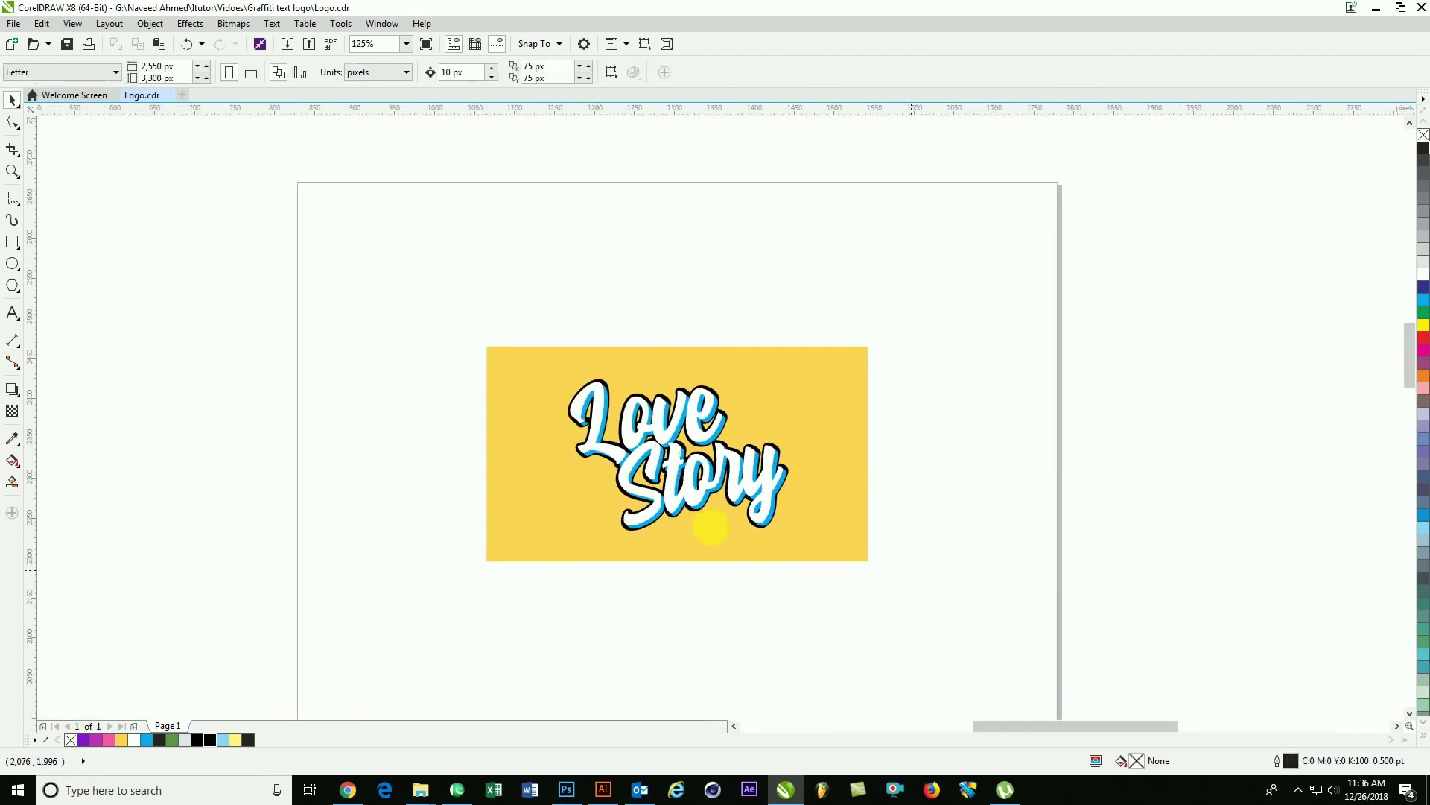
scroll(694, 485, up, 3)
scroll(1057, 493, up, 1)
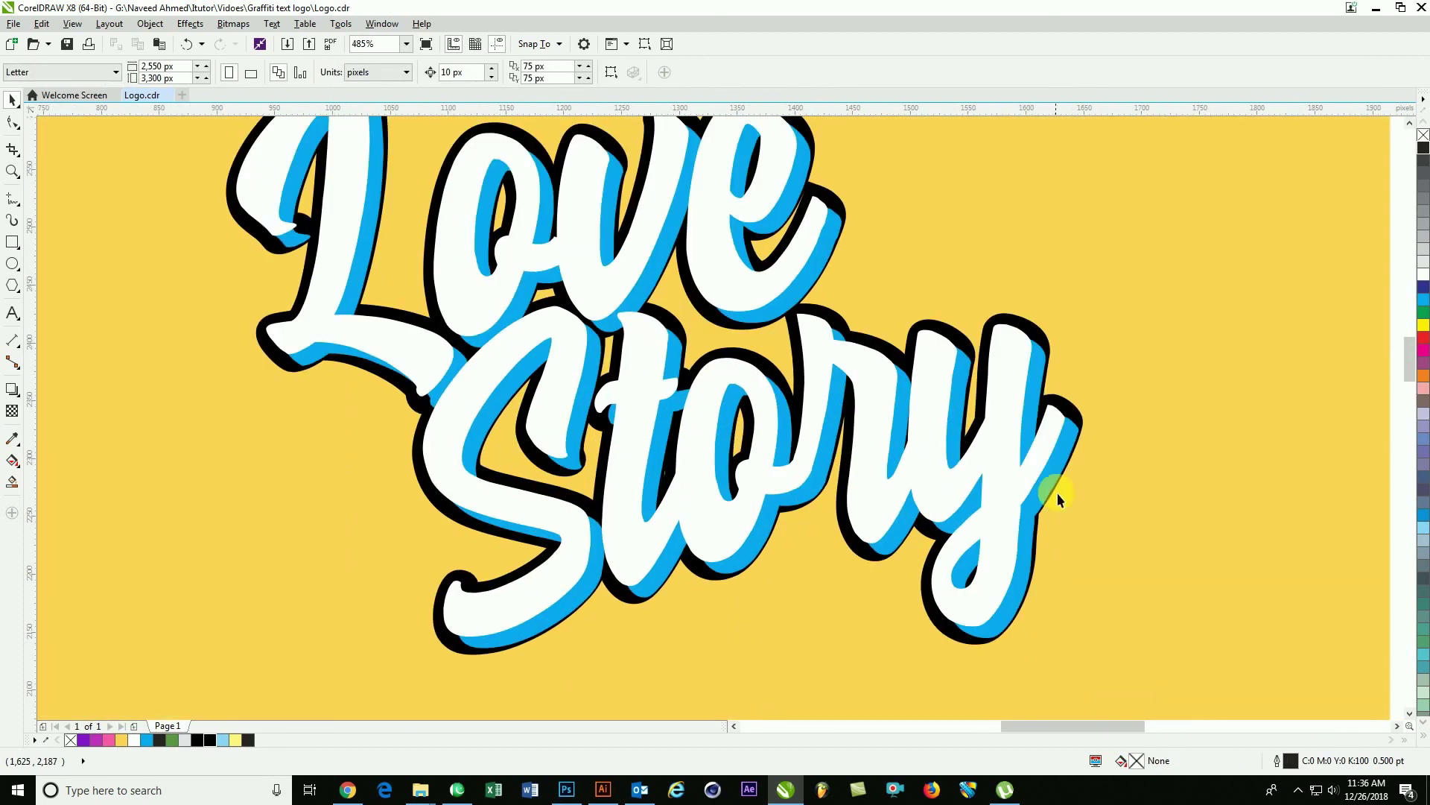
click(1043, 393)
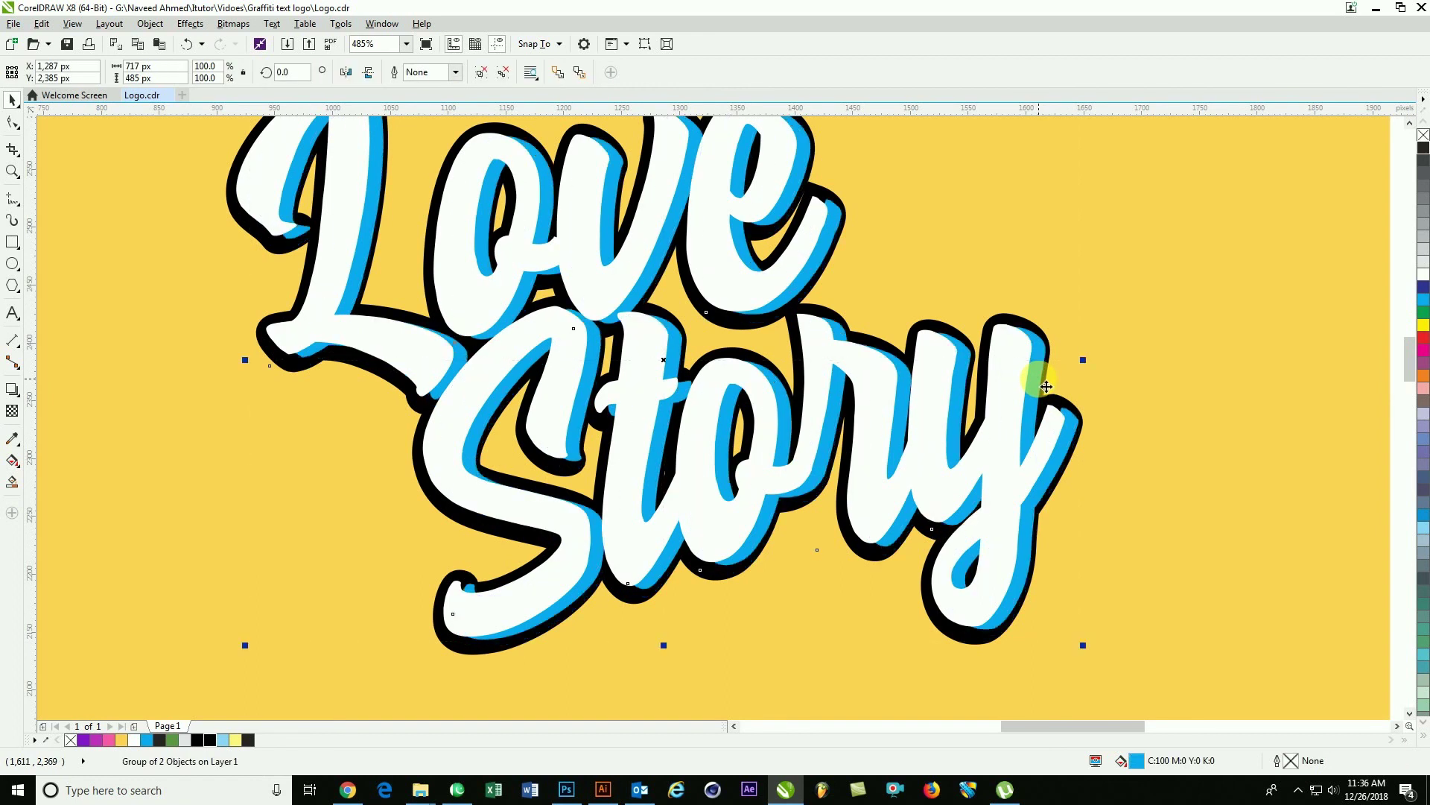
scroll(775, 480, down, 2)
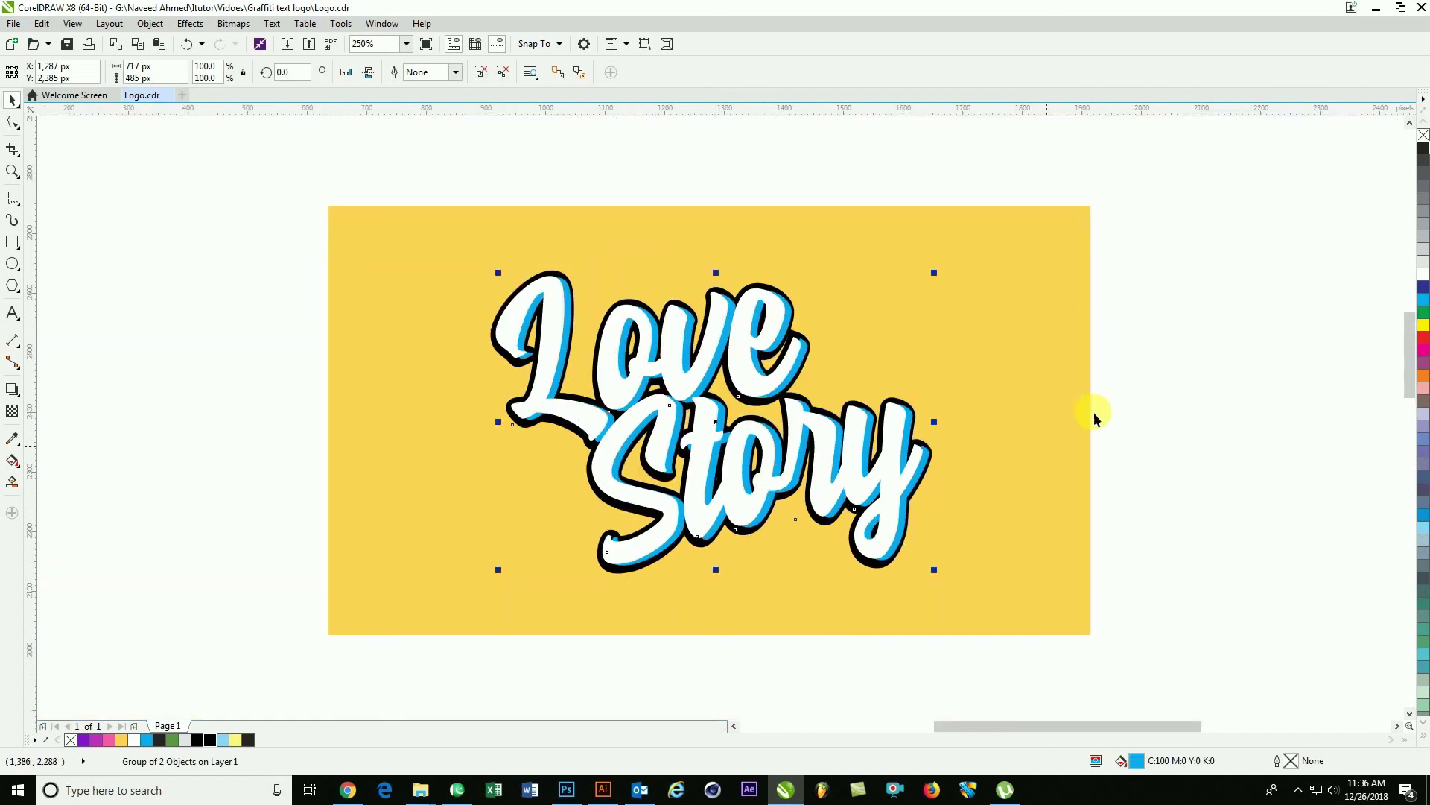
key(Escape)
drag(345, 208, 1037, 600)
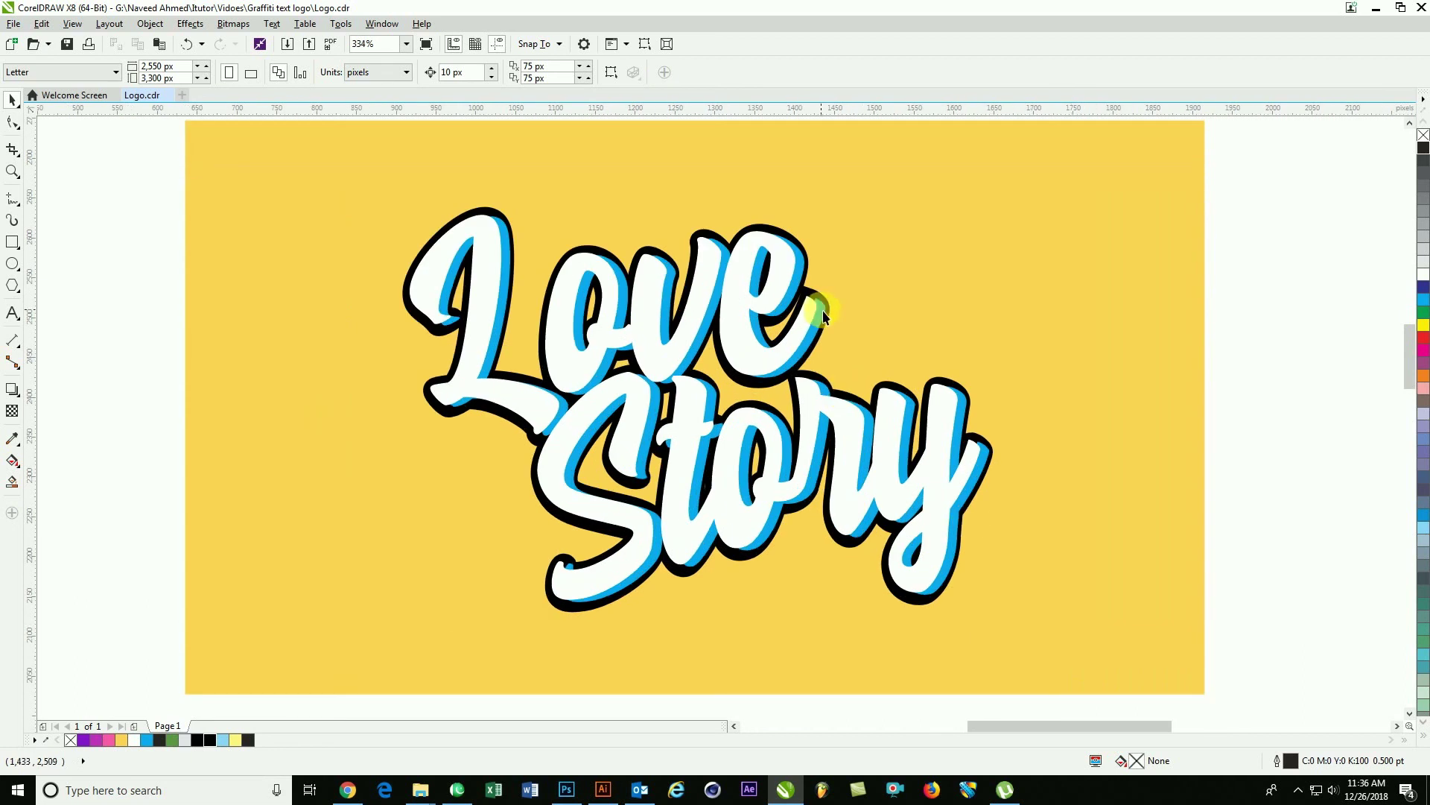
Give the Love Story lettering a 2 pt cyan outline.
click(823, 311)
key(F12)
text(1)
key(Return)
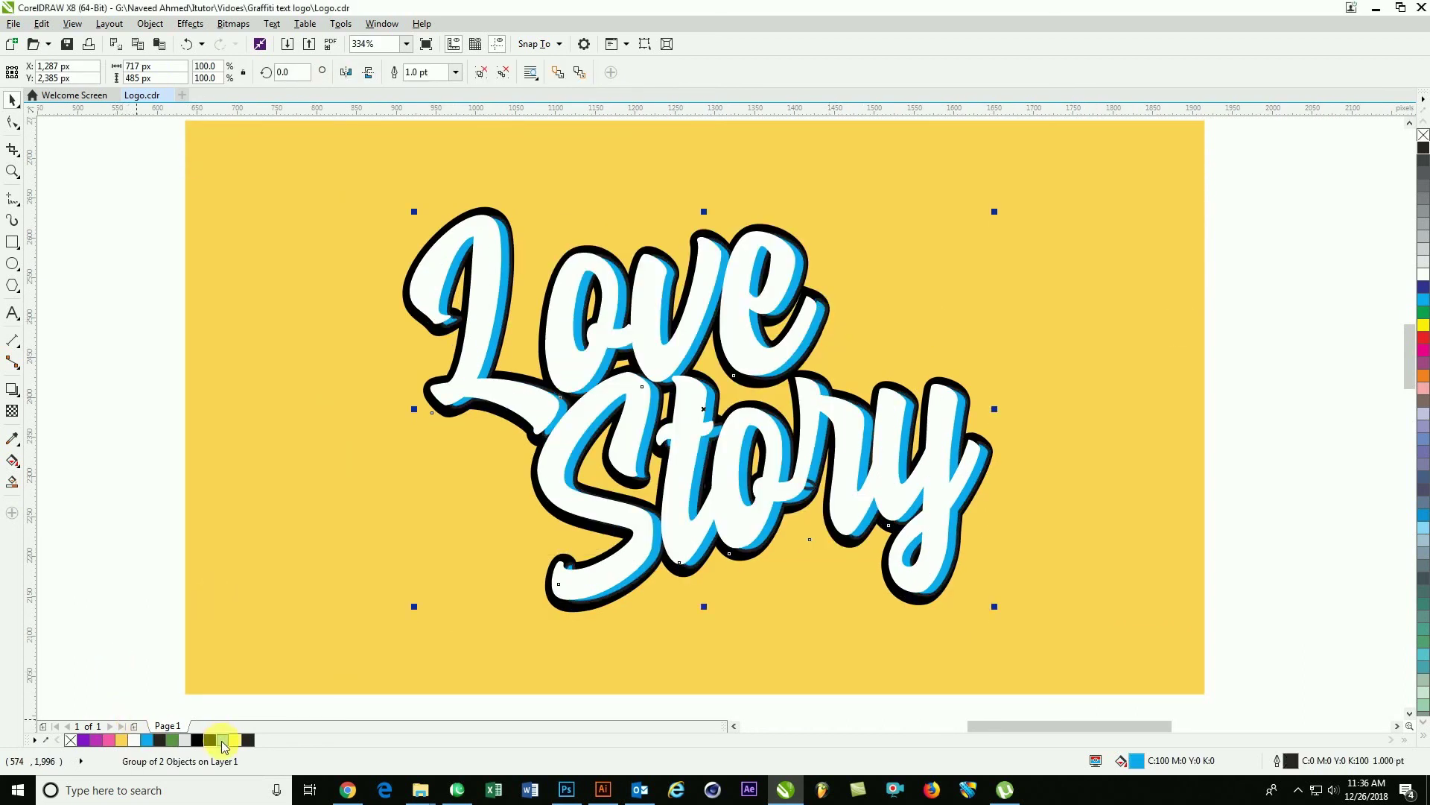
right_click(151, 741)
key(F12)
text(2)
key(Return)
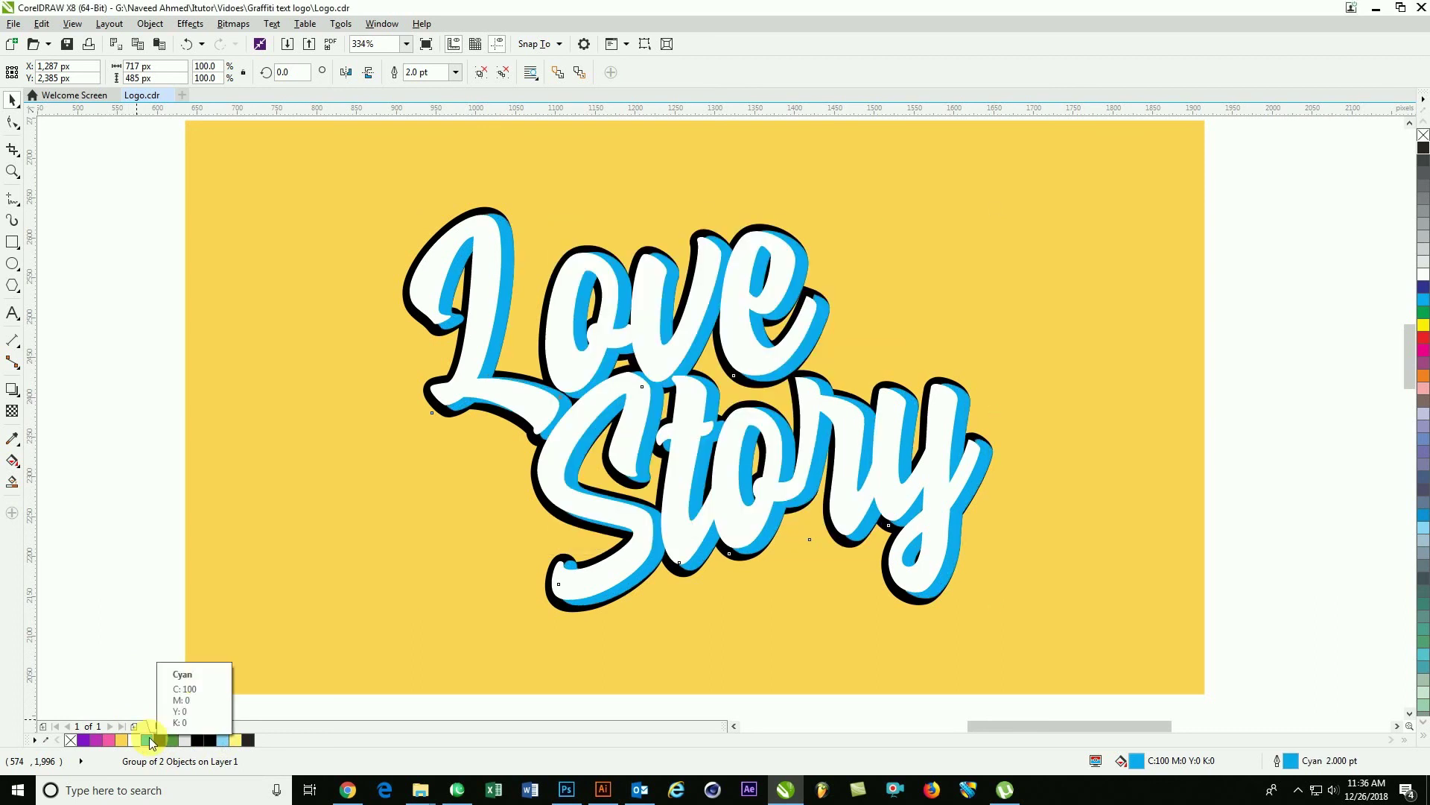
Start a fountain fill on the blue offset, rotating it and setting one end to cyan 100.
key(F11)
drag(835, 258, 1138, 216)
drag(823, 376, 929, 391)
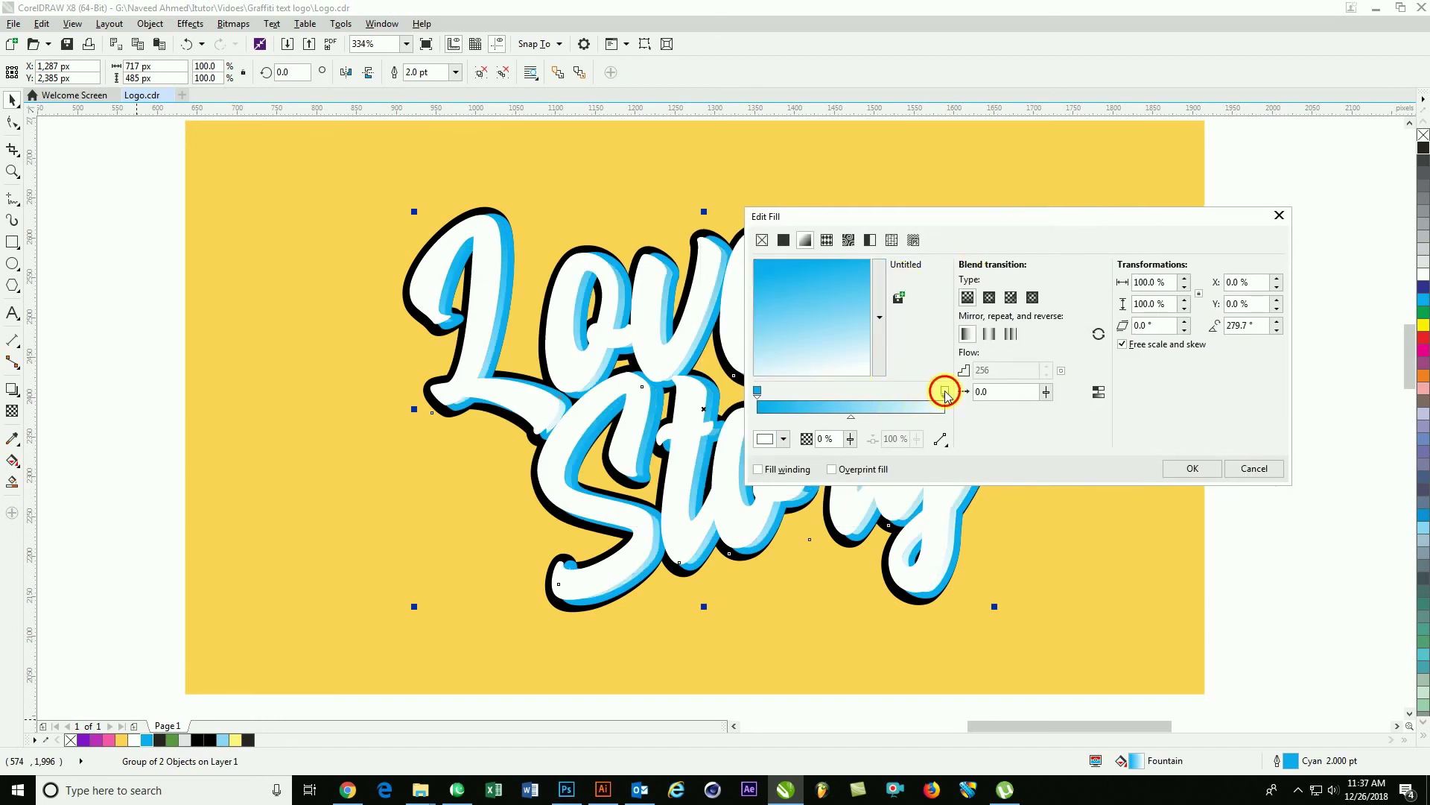
click(764, 441)
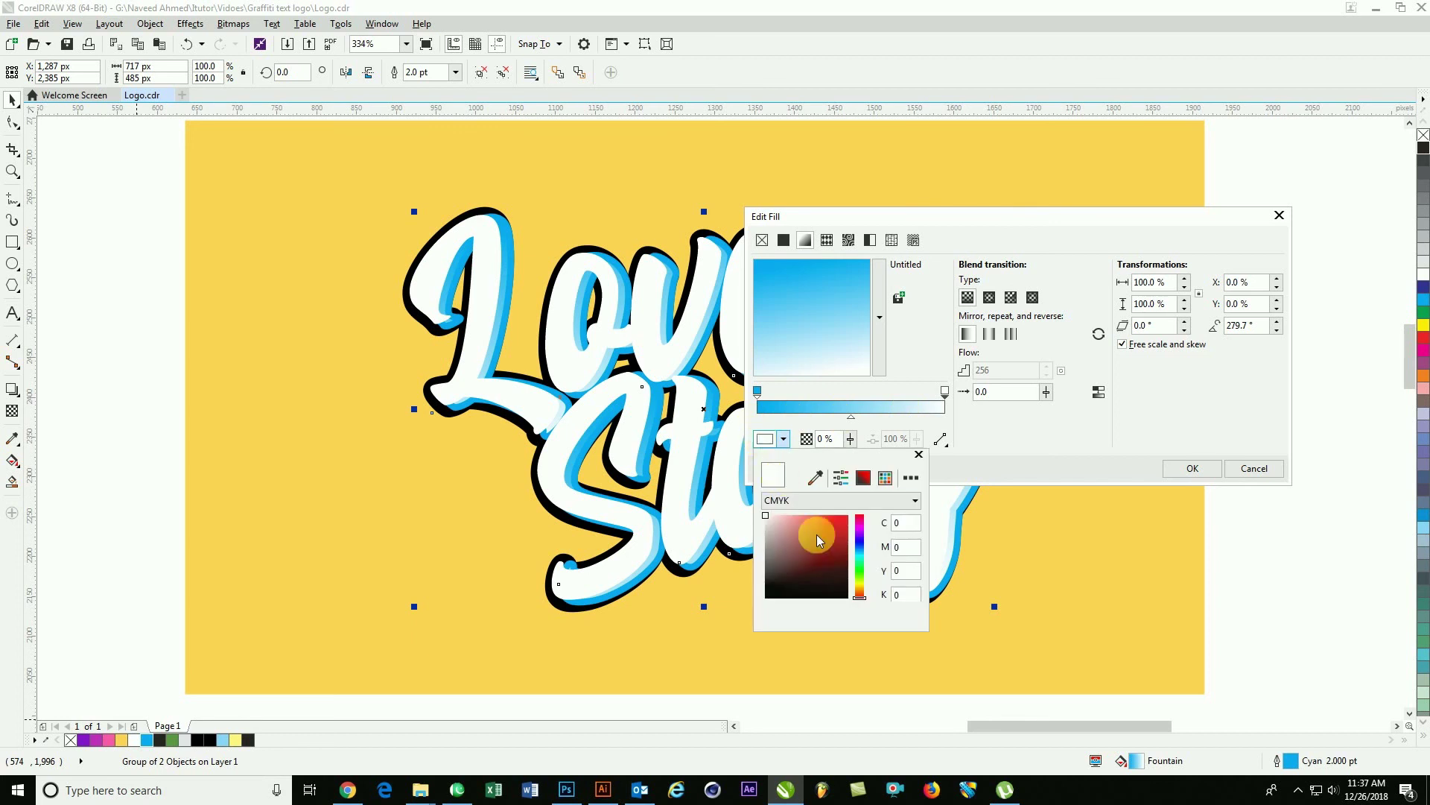
text(00)
key(Tab)
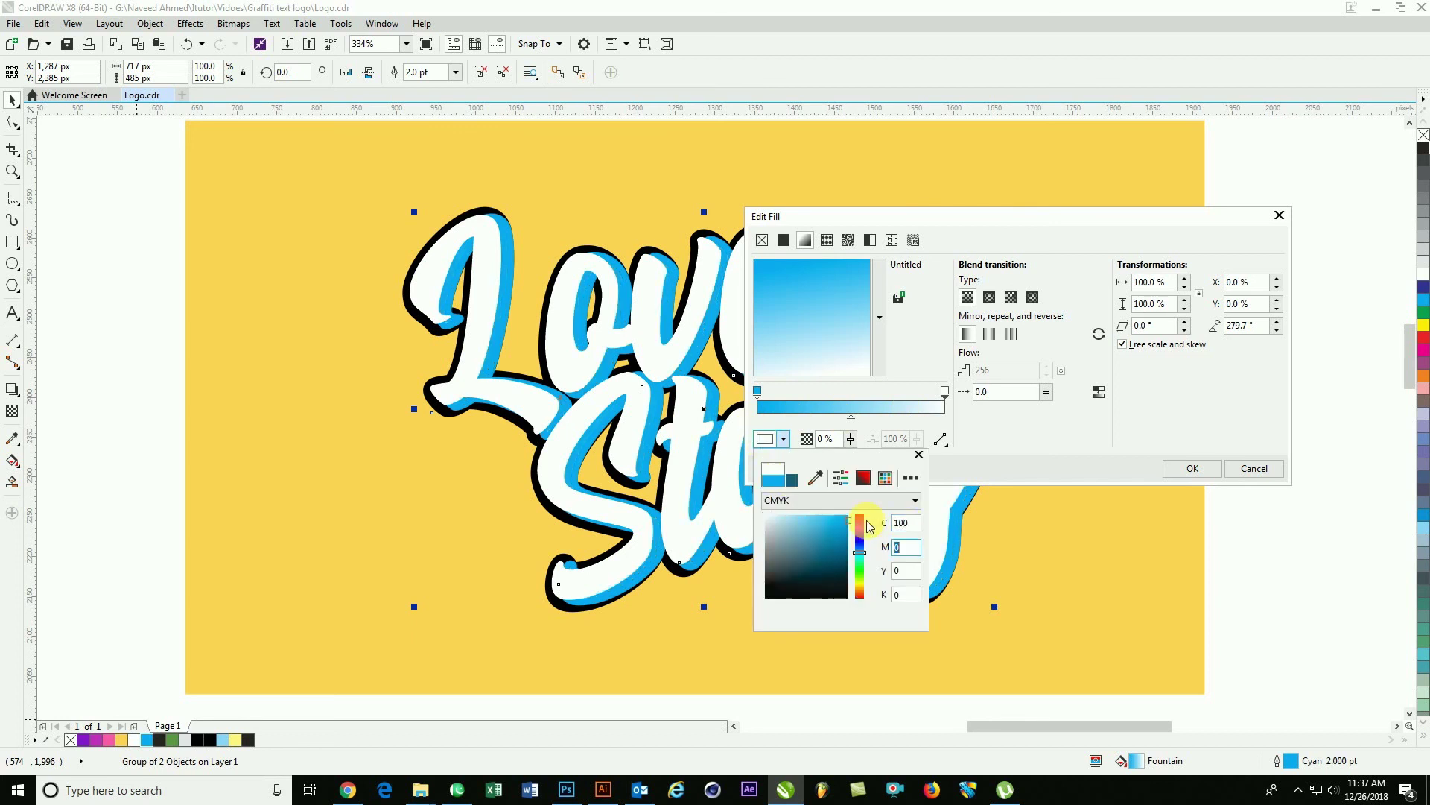
key(Tab)
click(898, 547)
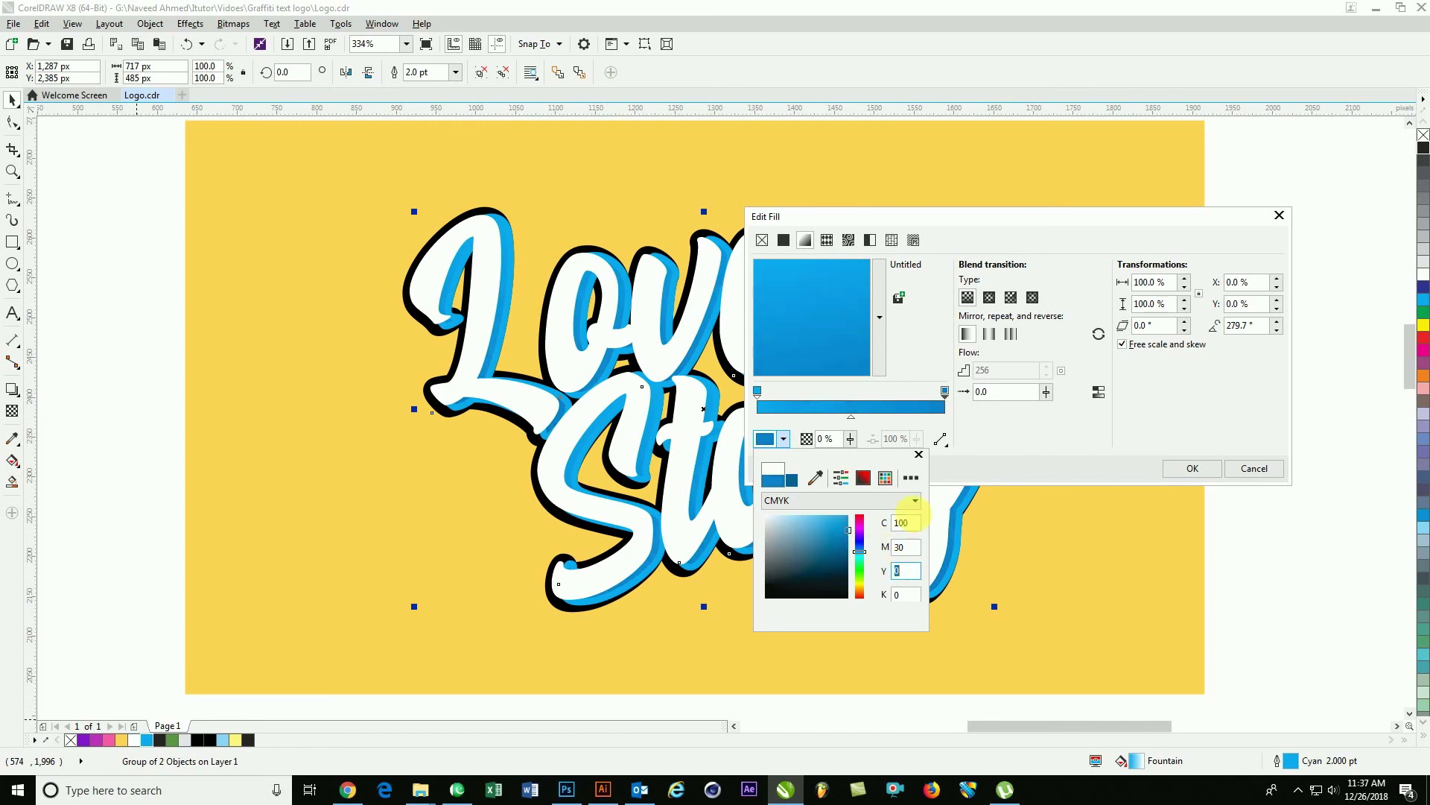
Make the right end of the gradient pure cyan.
click(946, 394)
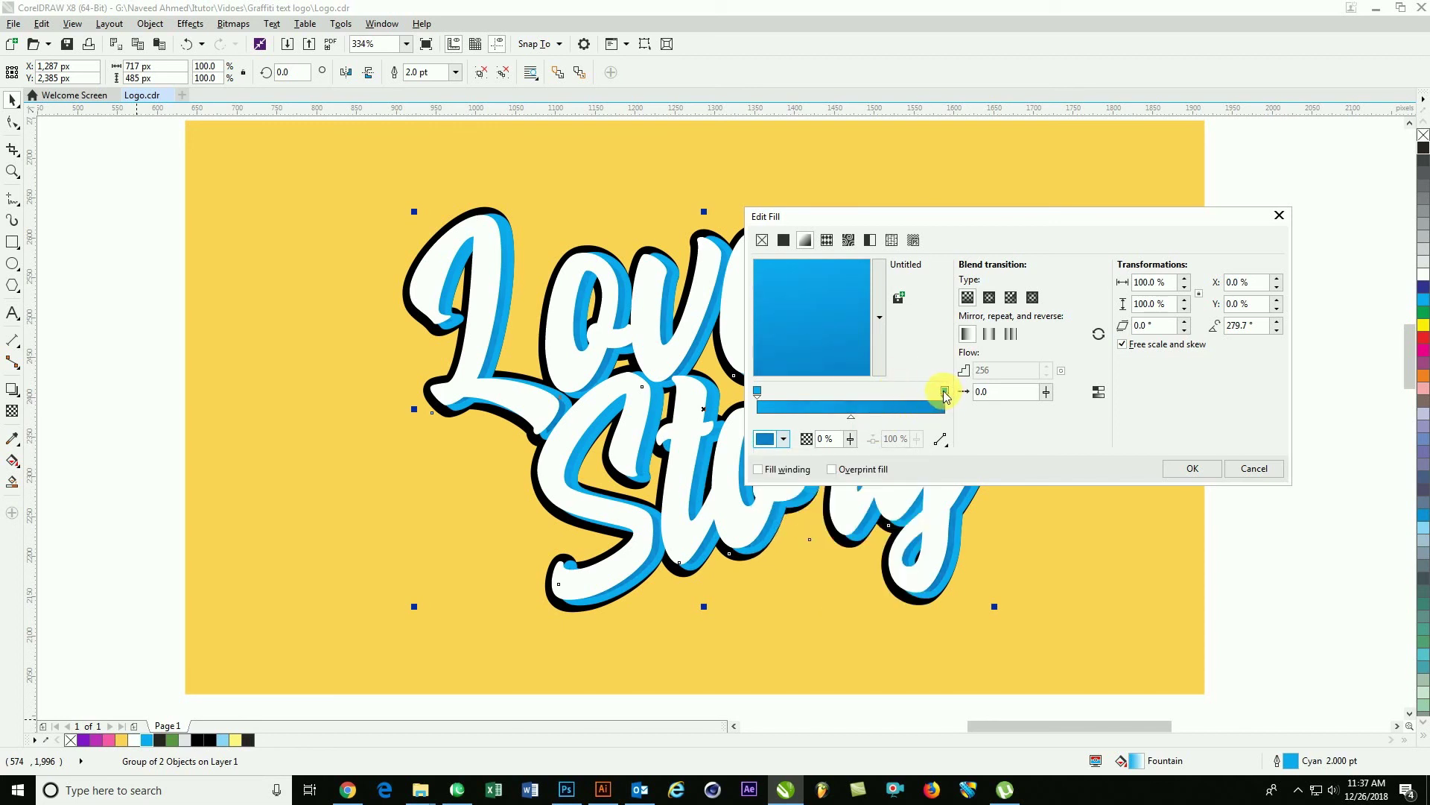
click(773, 440)
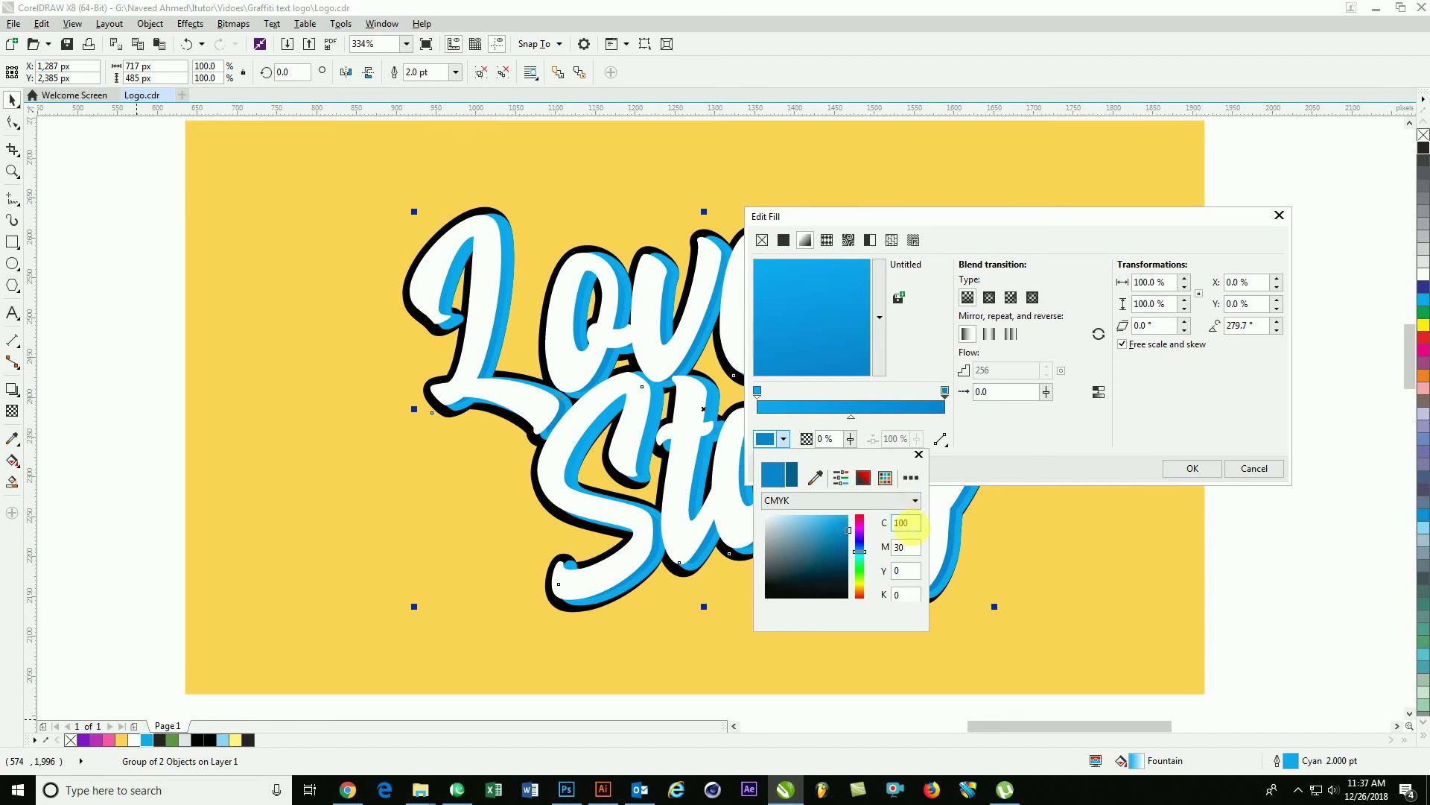
double_click(893, 546)
key(Return)
click(756, 391)
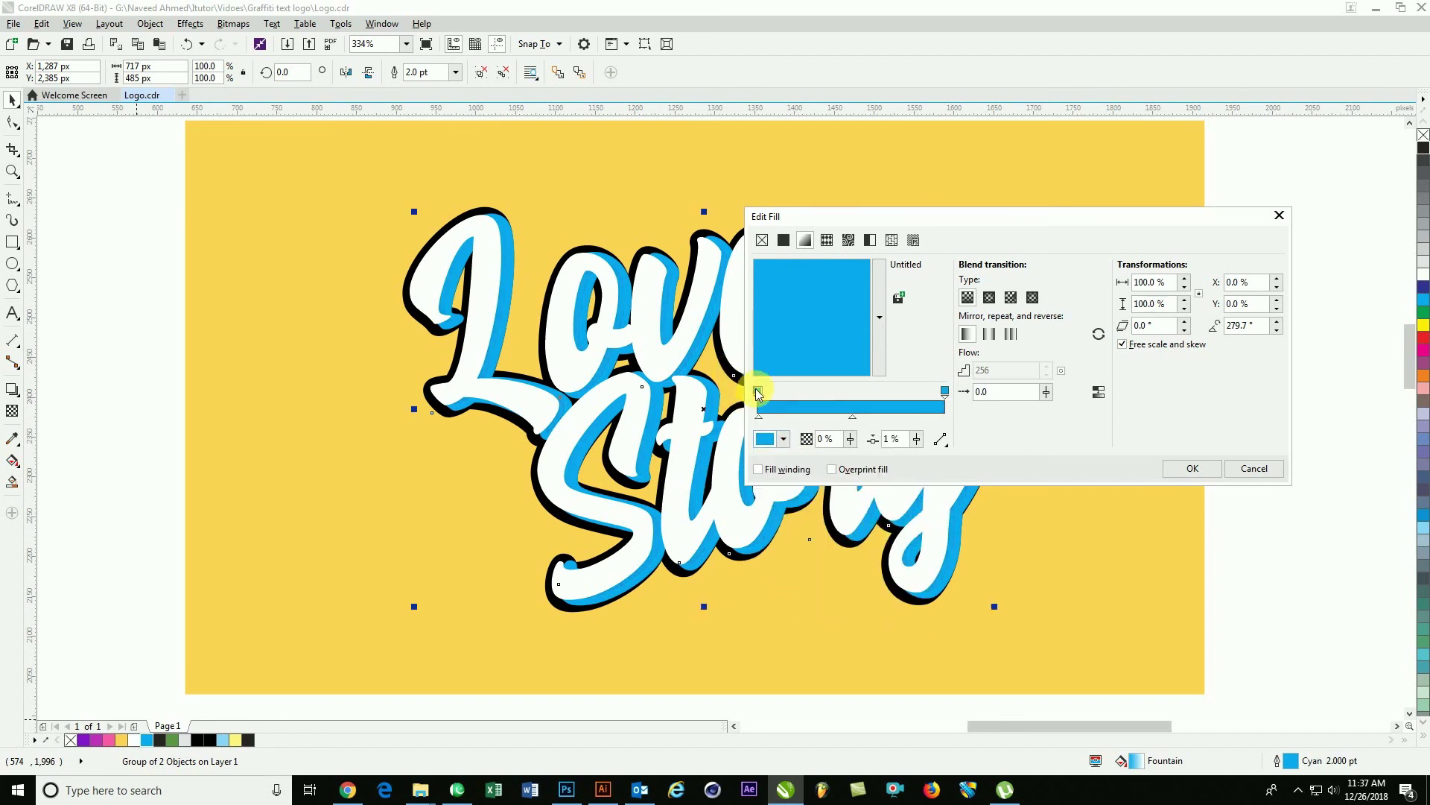
click(758, 390)
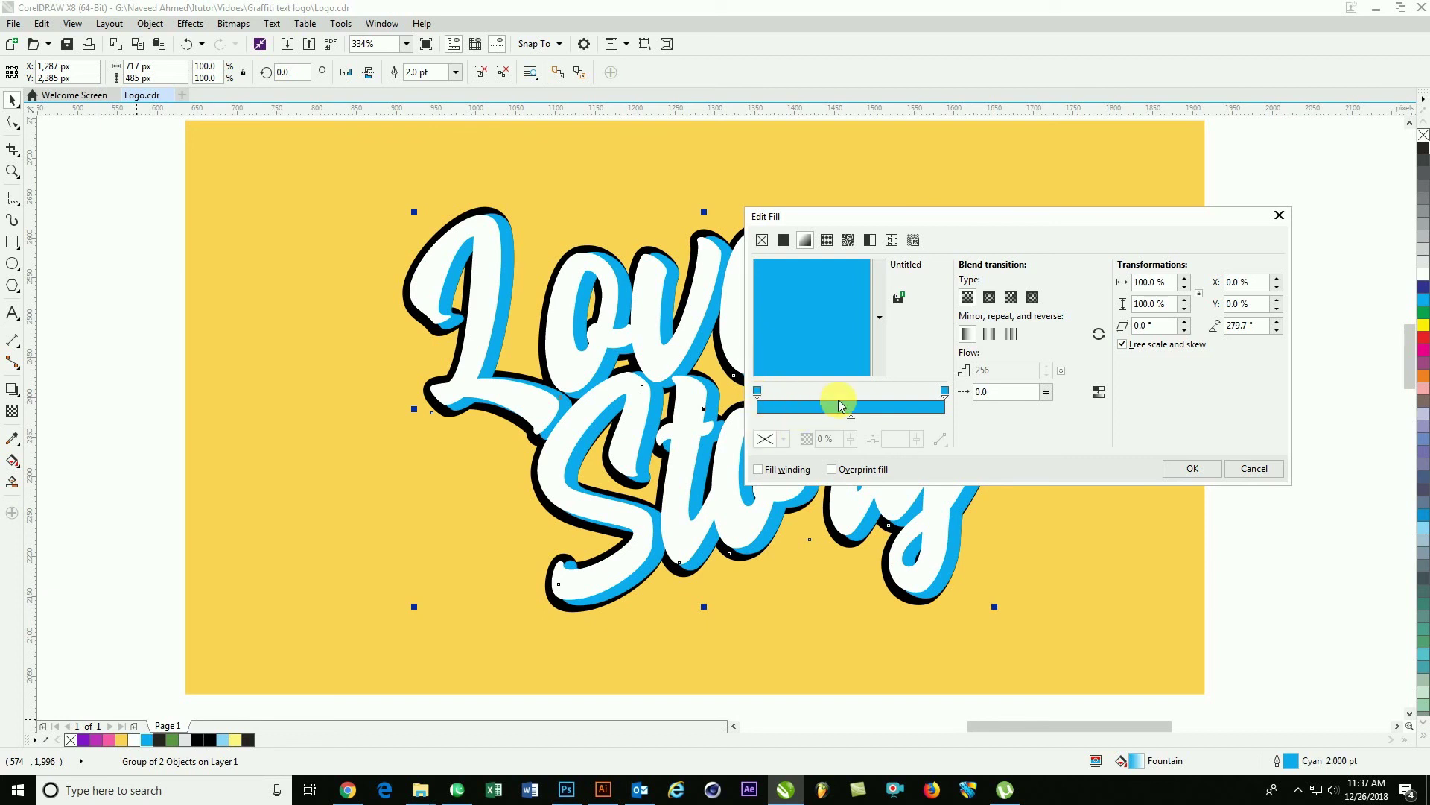
Add a middle gradient stop coloured C100 M30.
double_click(848, 392)
click(765, 439)
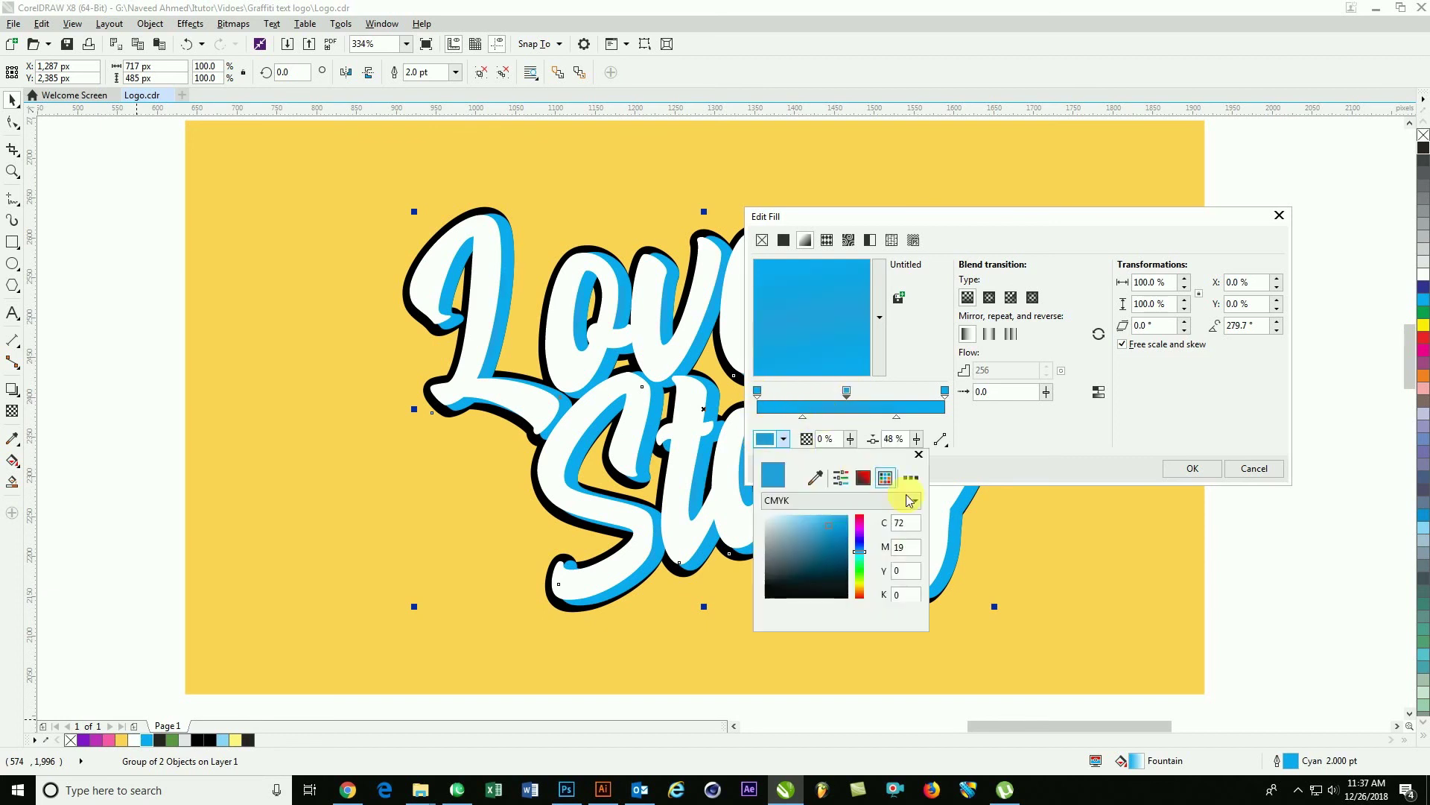
text(100)
key(Tab)
text(30)
key(Tab)
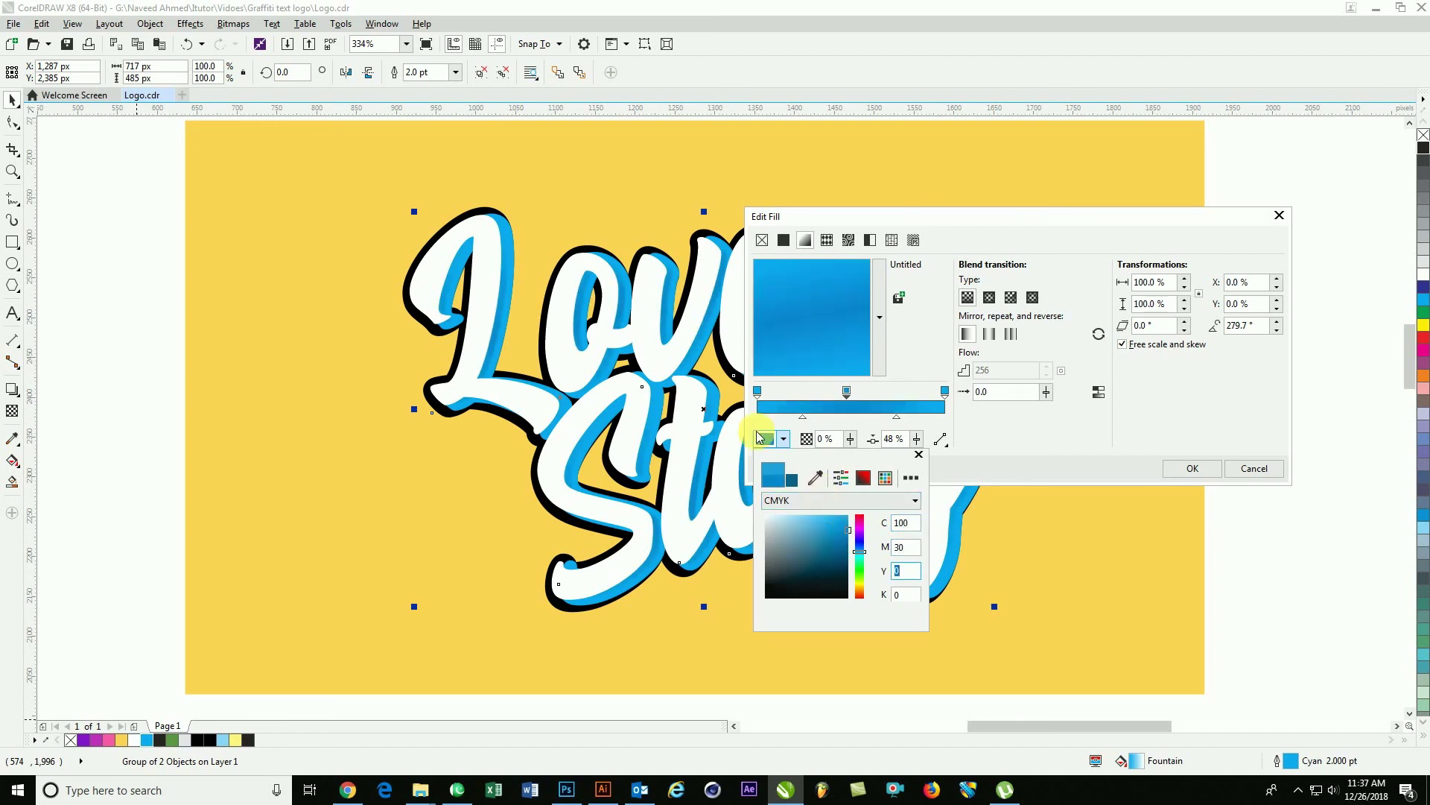
Keep the left end pure cyan, run the gradient vertically at 270.7°, and apply it.
click(771, 392)
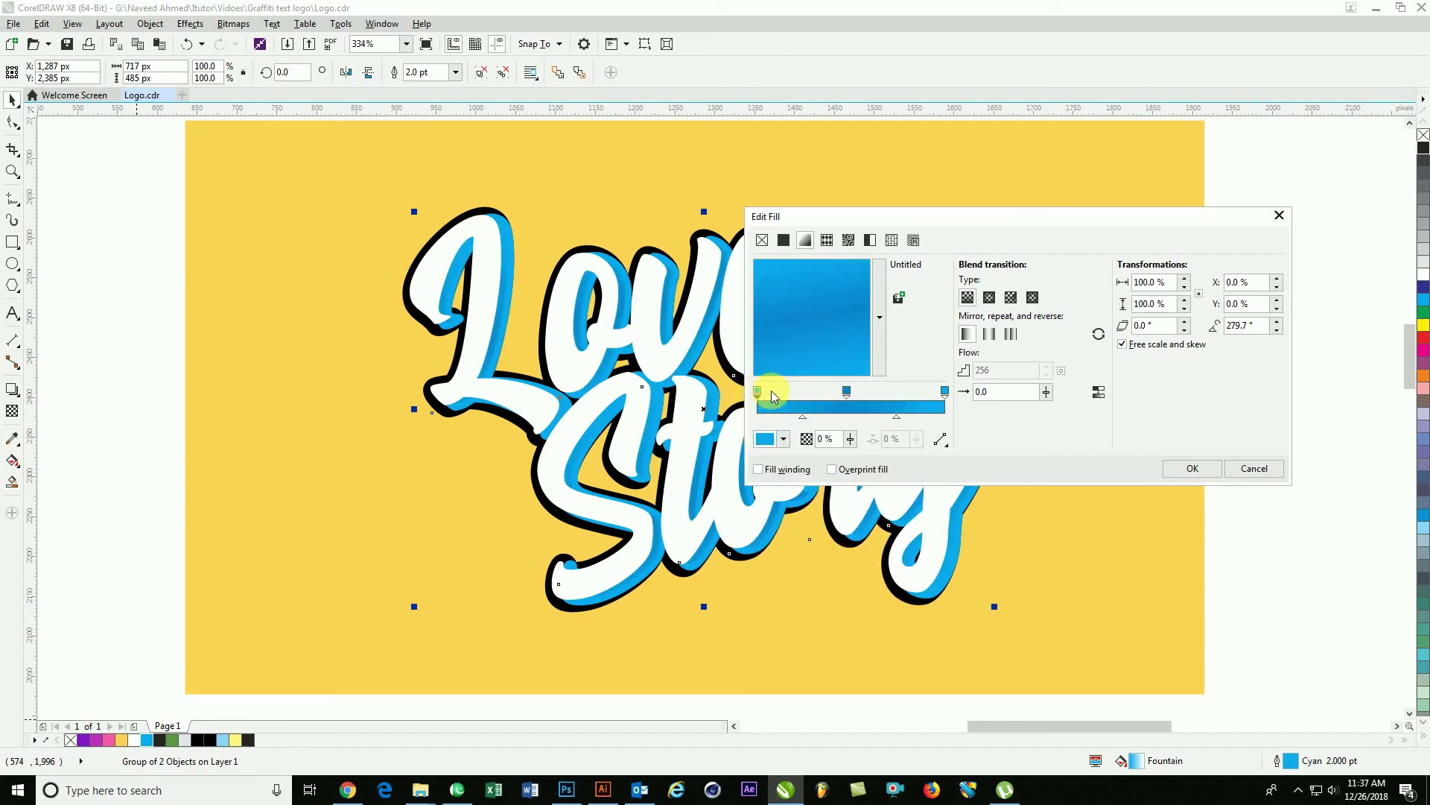
click(765, 439)
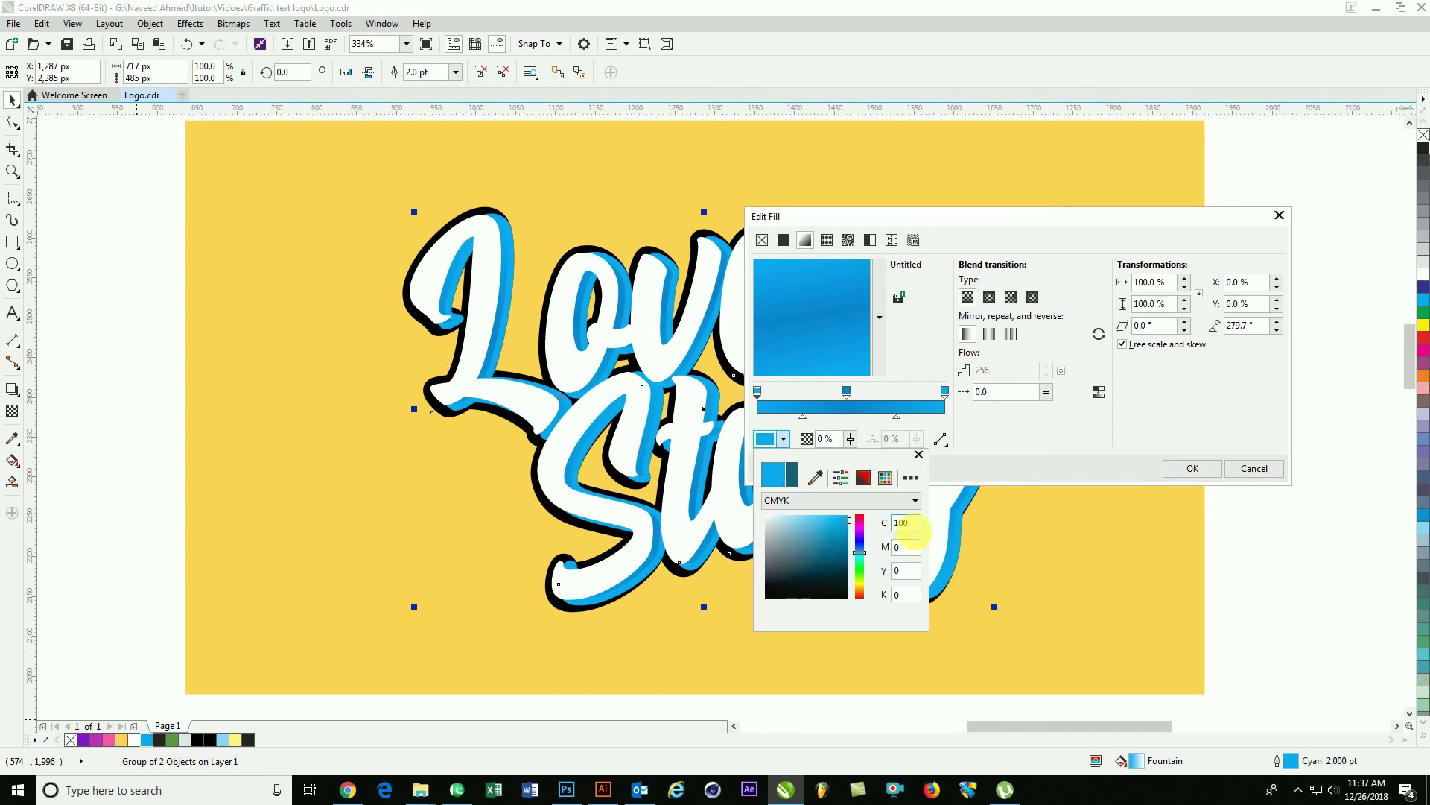
click(898, 357)
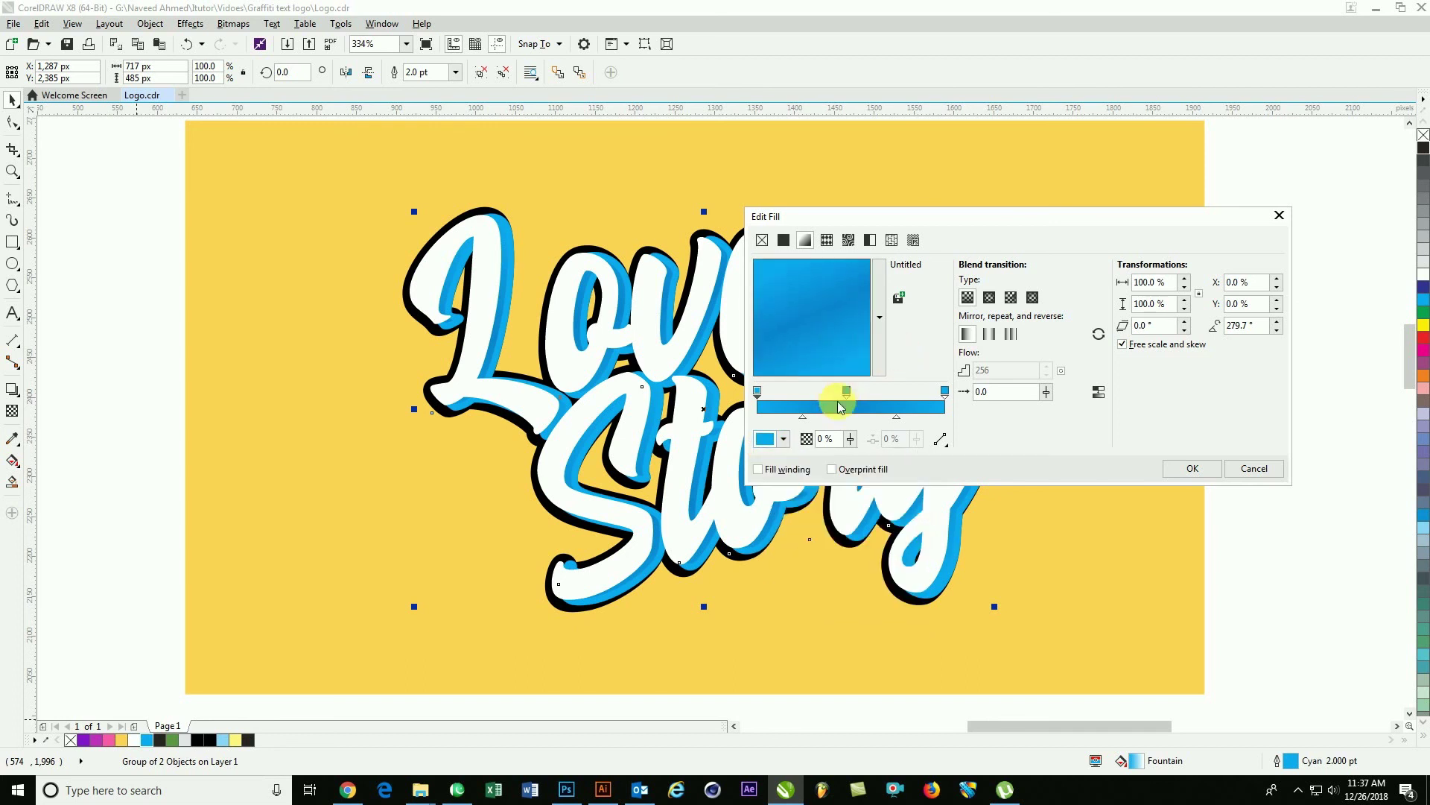
drag(818, 372, 823, 363)
click(1192, 468)
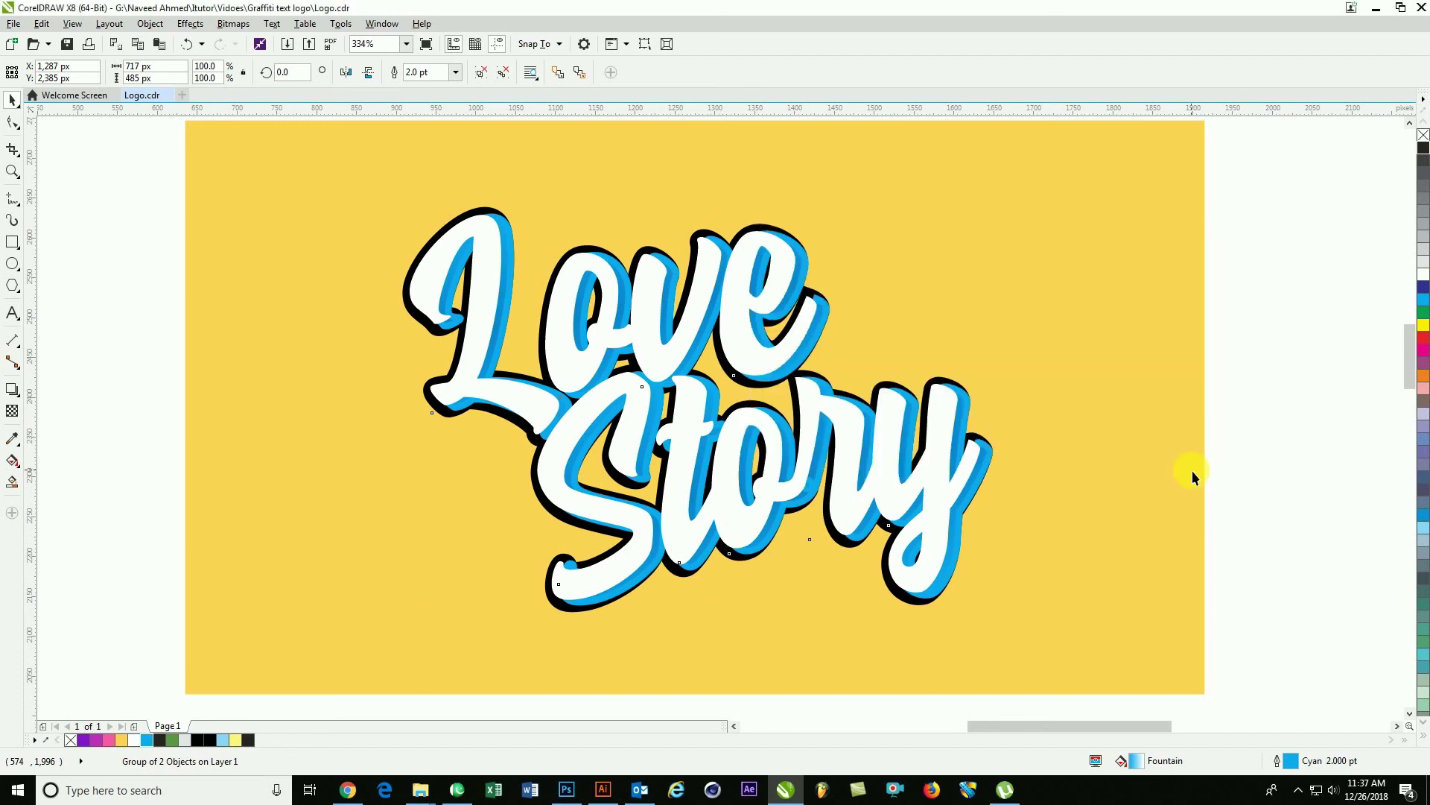
click(1254, 479)
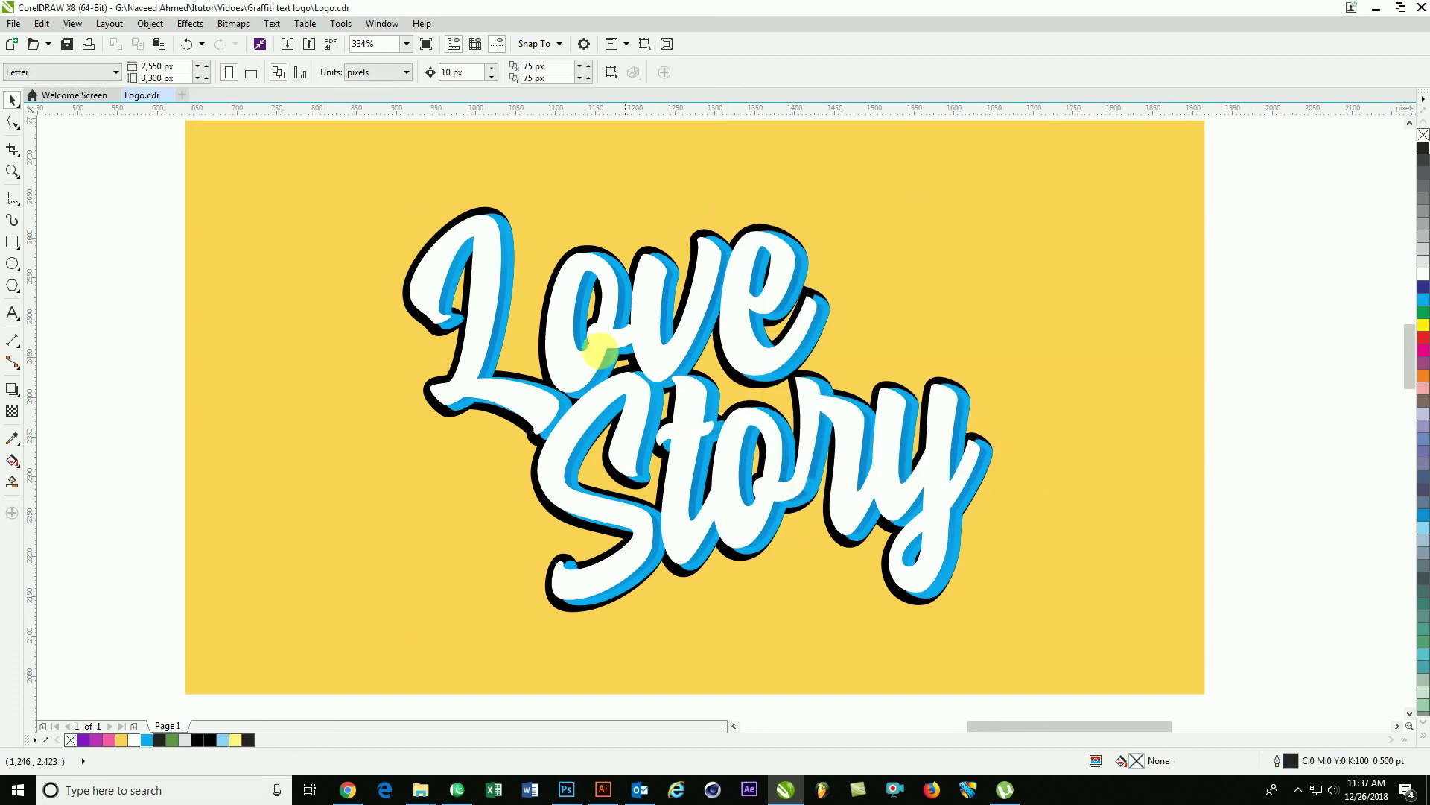
Set the blue offset group's outline width to 1.0 pt.
scroll(773, 439, up, 3)
click(899, 473)
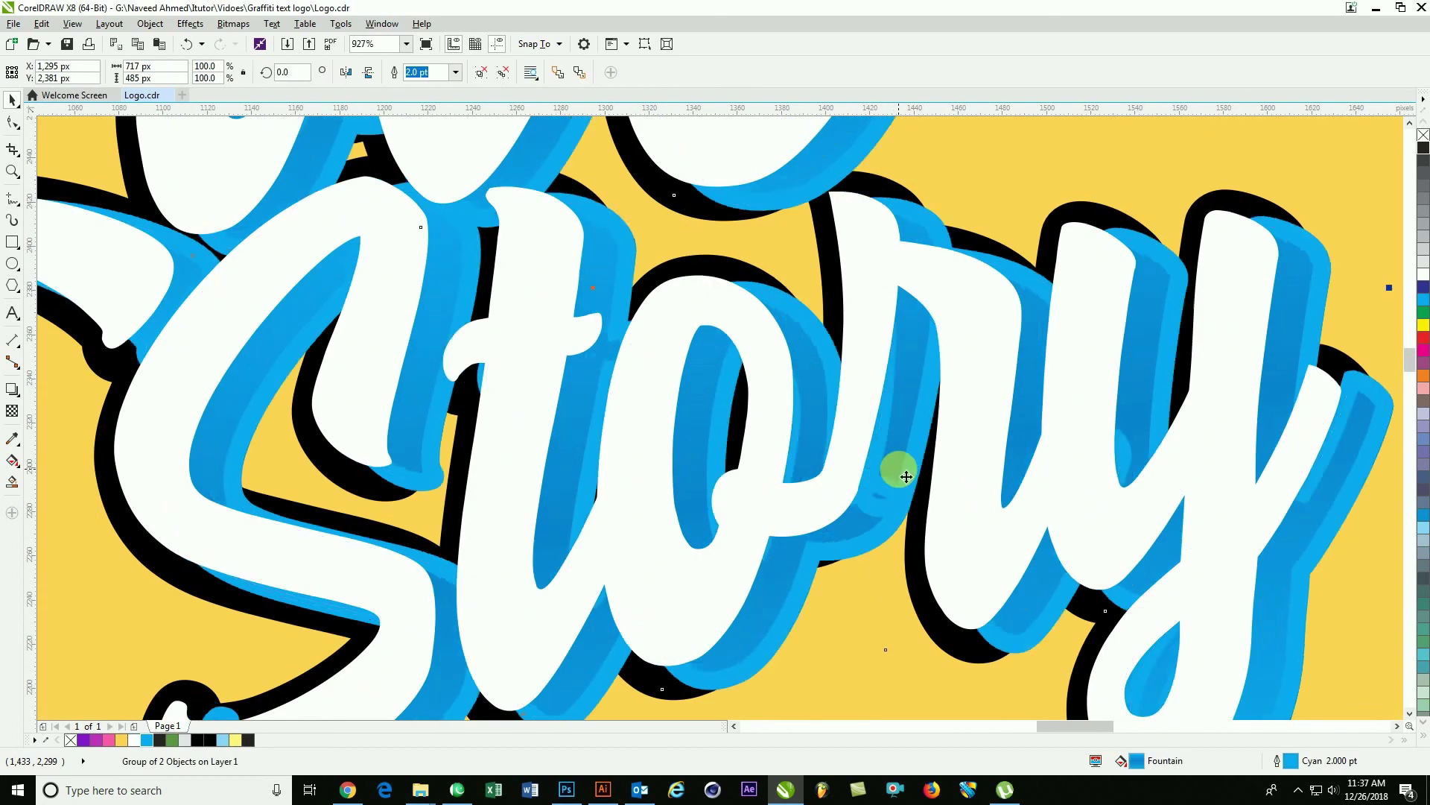
scroll(1217, 328, down, 3)
key(z)
drag(440, 147, 1063, 547)
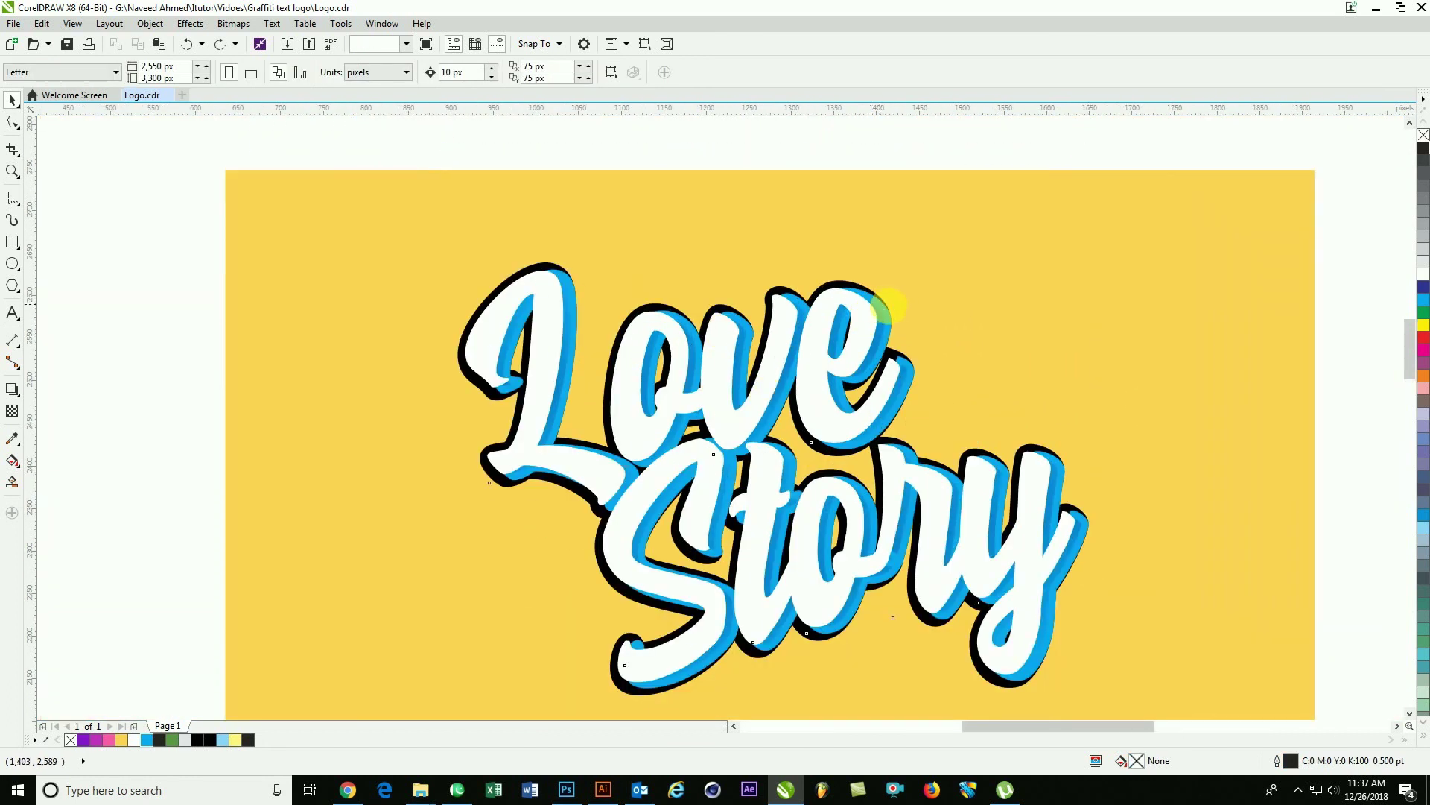
click(893, 305)
key(F12)
text(1)
key(Return)
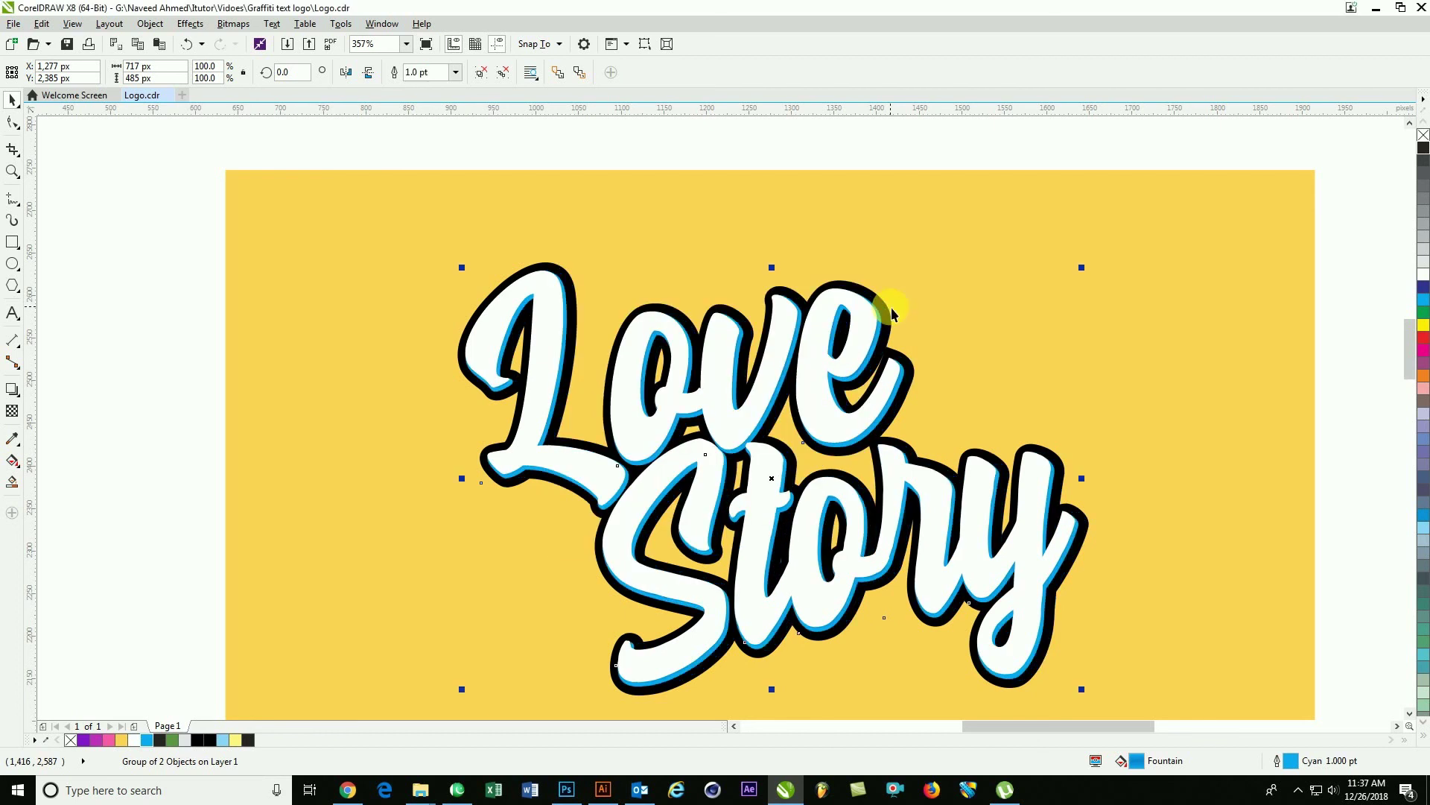
Shift the blue offset slightly to the right, then zoom in around the whole logo.
scroll(767, 374, up, 4)
drag(980, 426, 998, 430)
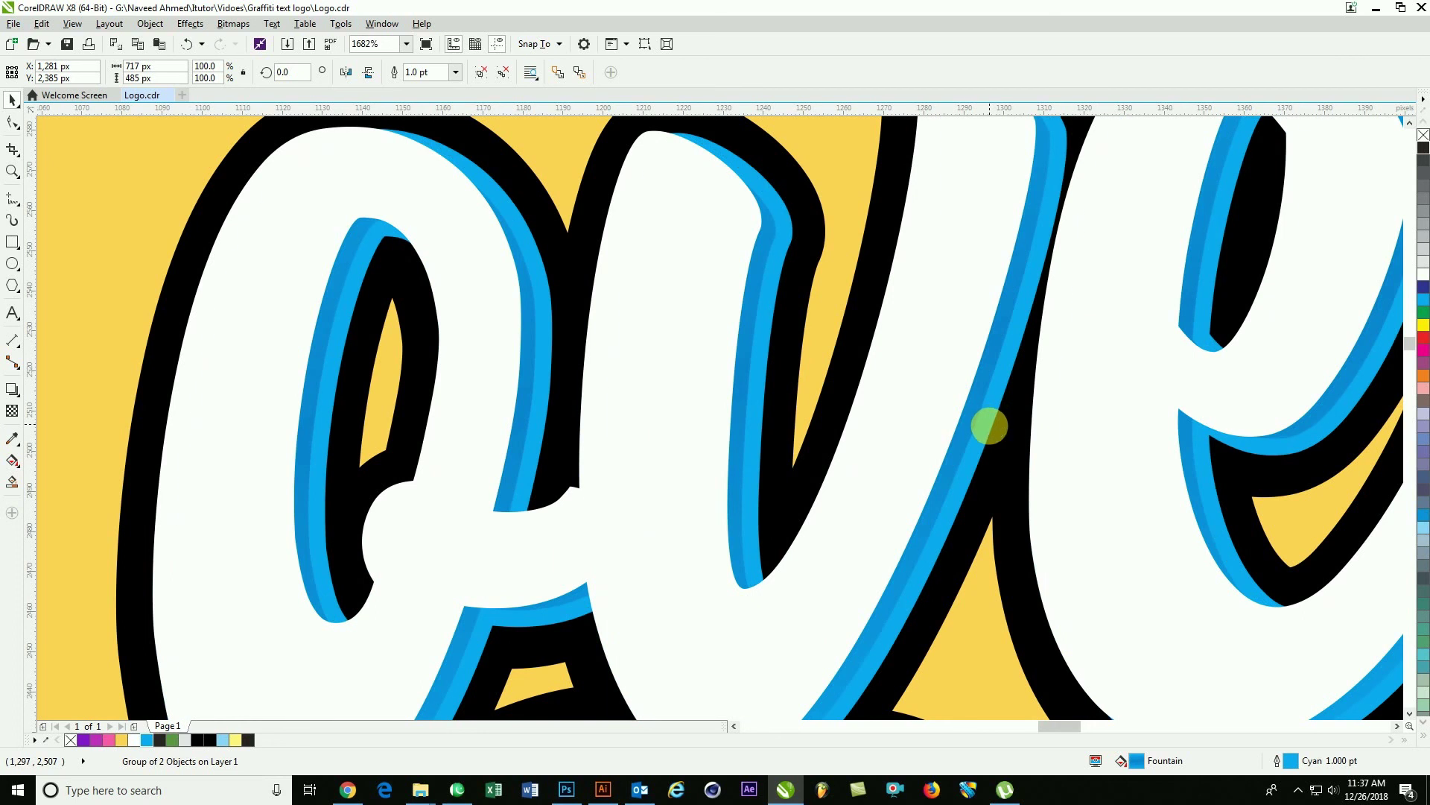
scroll(862, 329, down, 5)
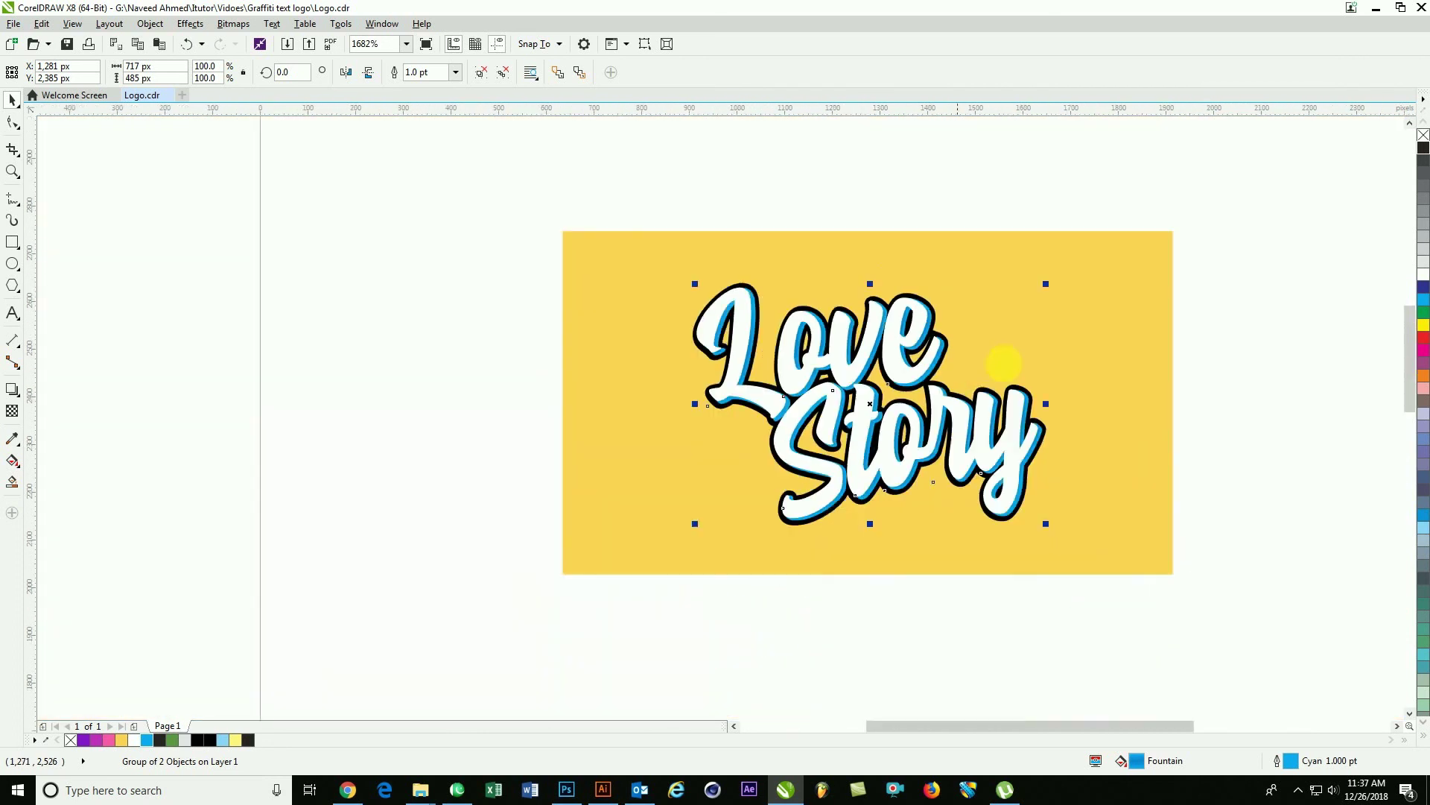
click(1261, 505)
drag(565, 214, 1184, 593)
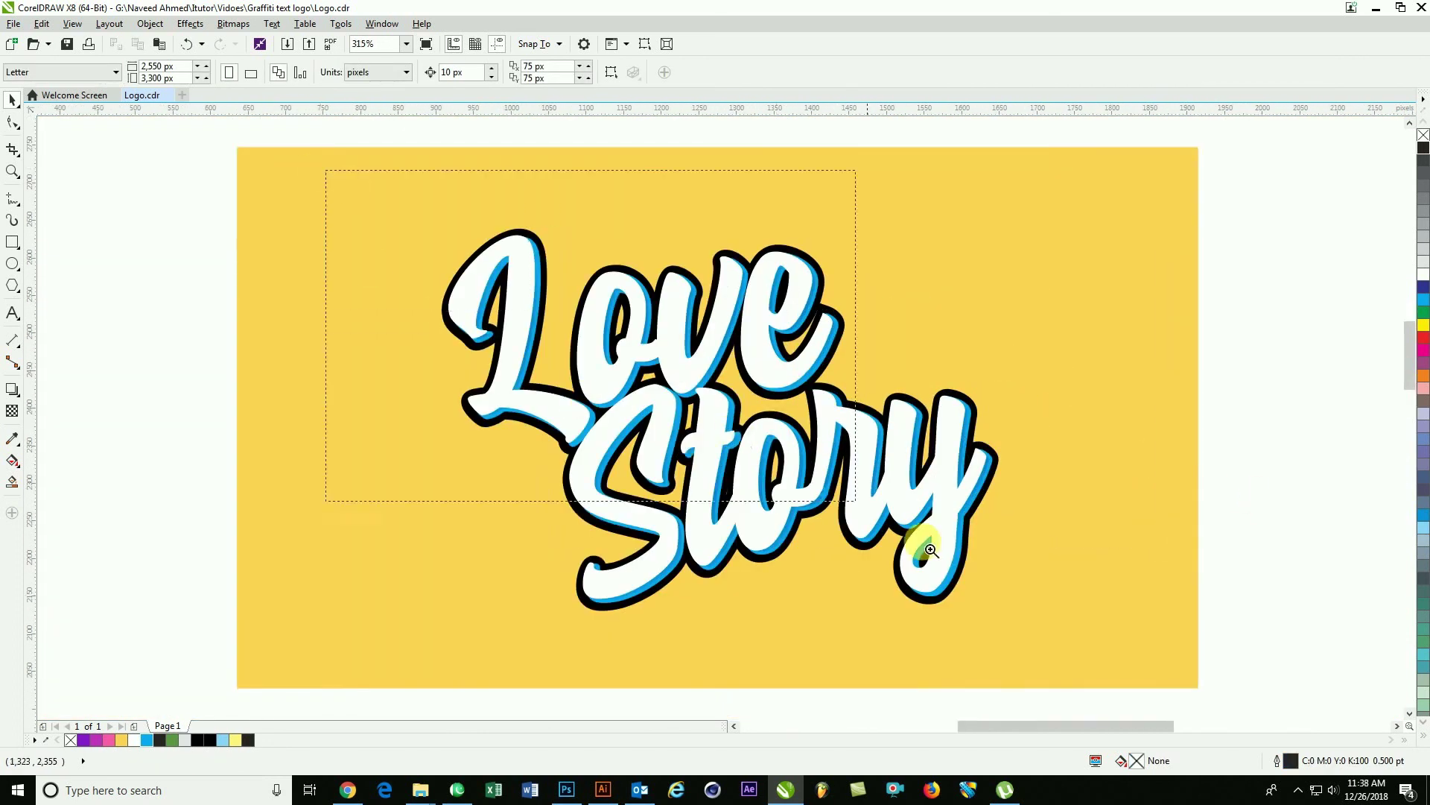
drag(931, 550, 1095, 656)
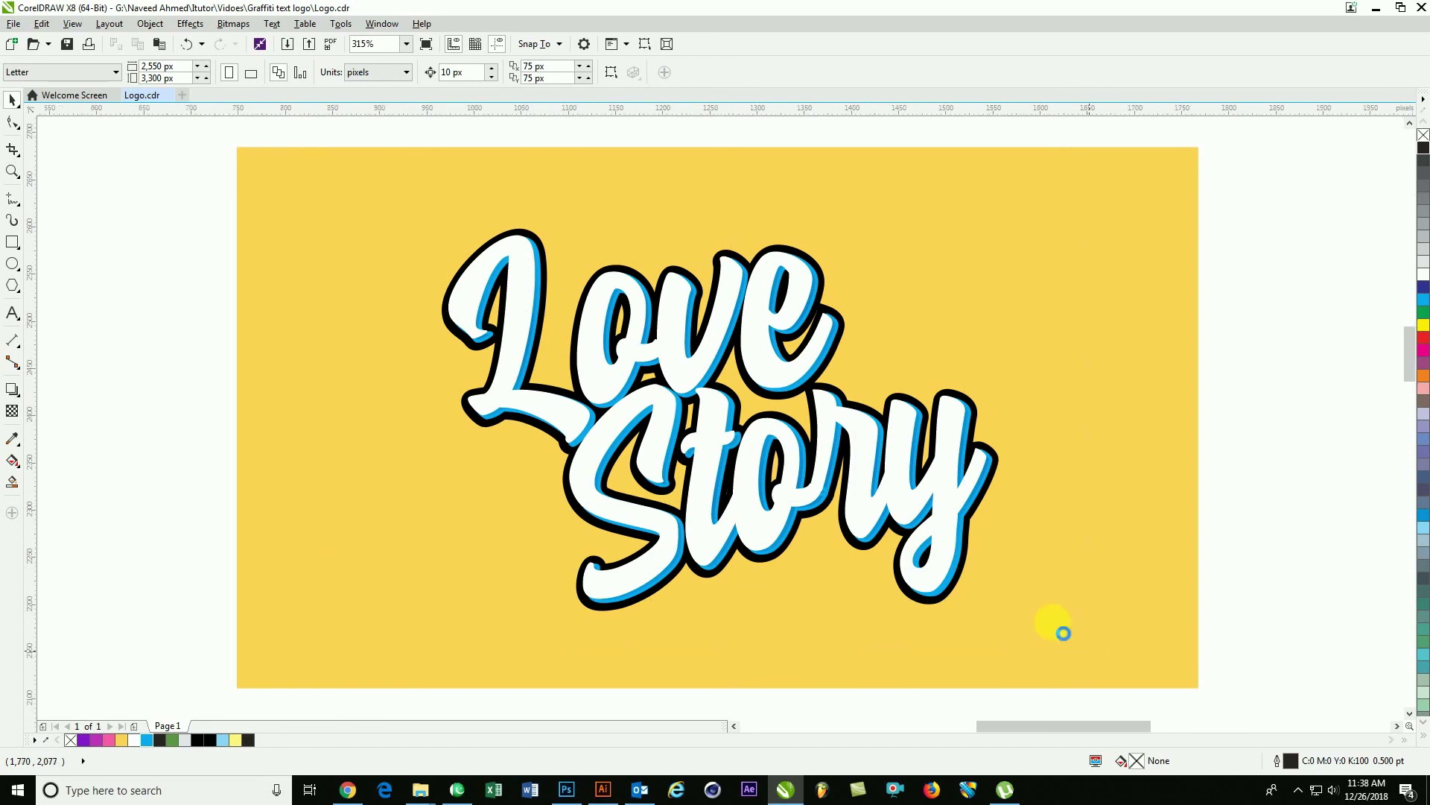
key(F5)
Draw a small triangle right of Love, filled white with no outline.
click(903, 186)
click(924, 230)
click(904, 186)
key(F10)
key(space)
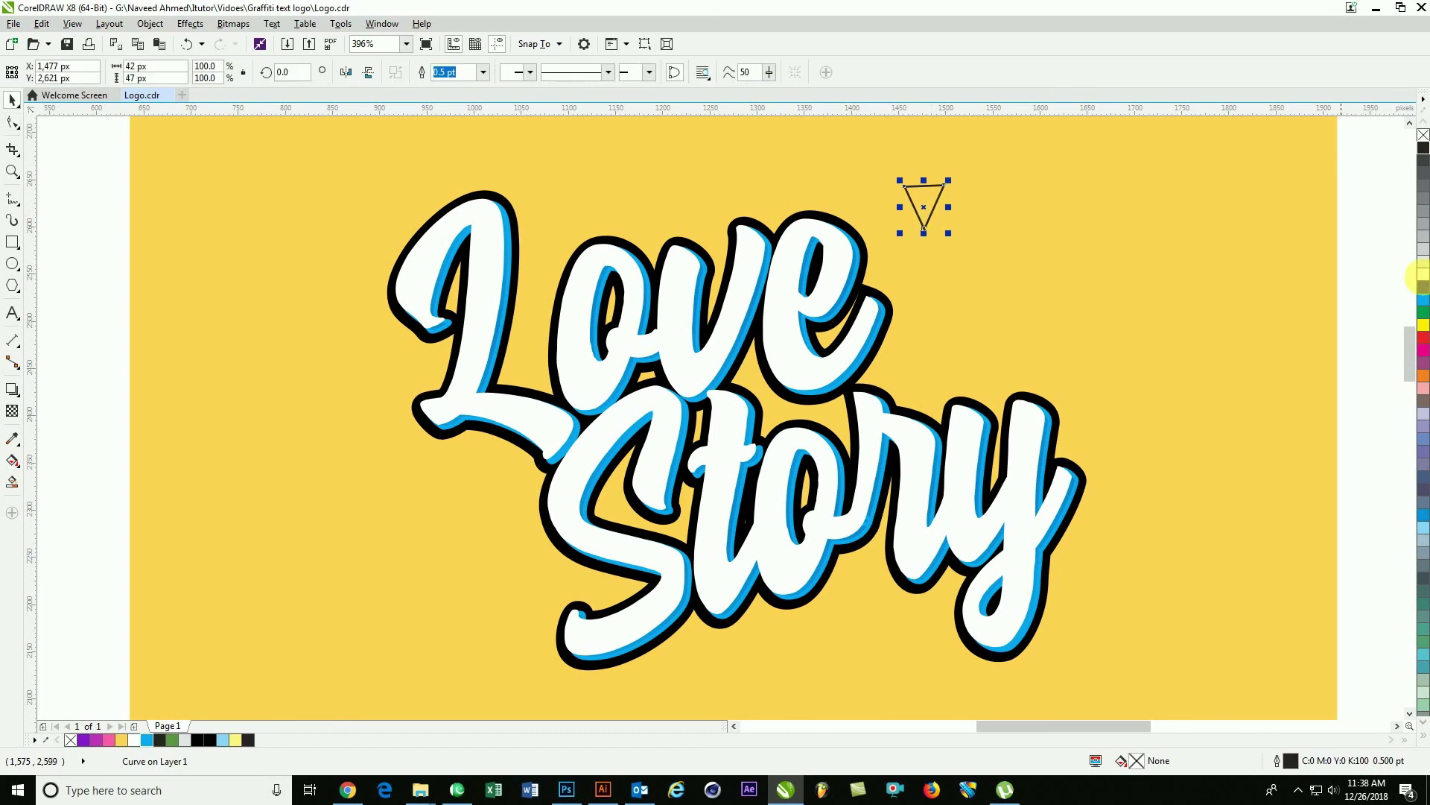
click(1423, 274)
right_click(1423, 140)
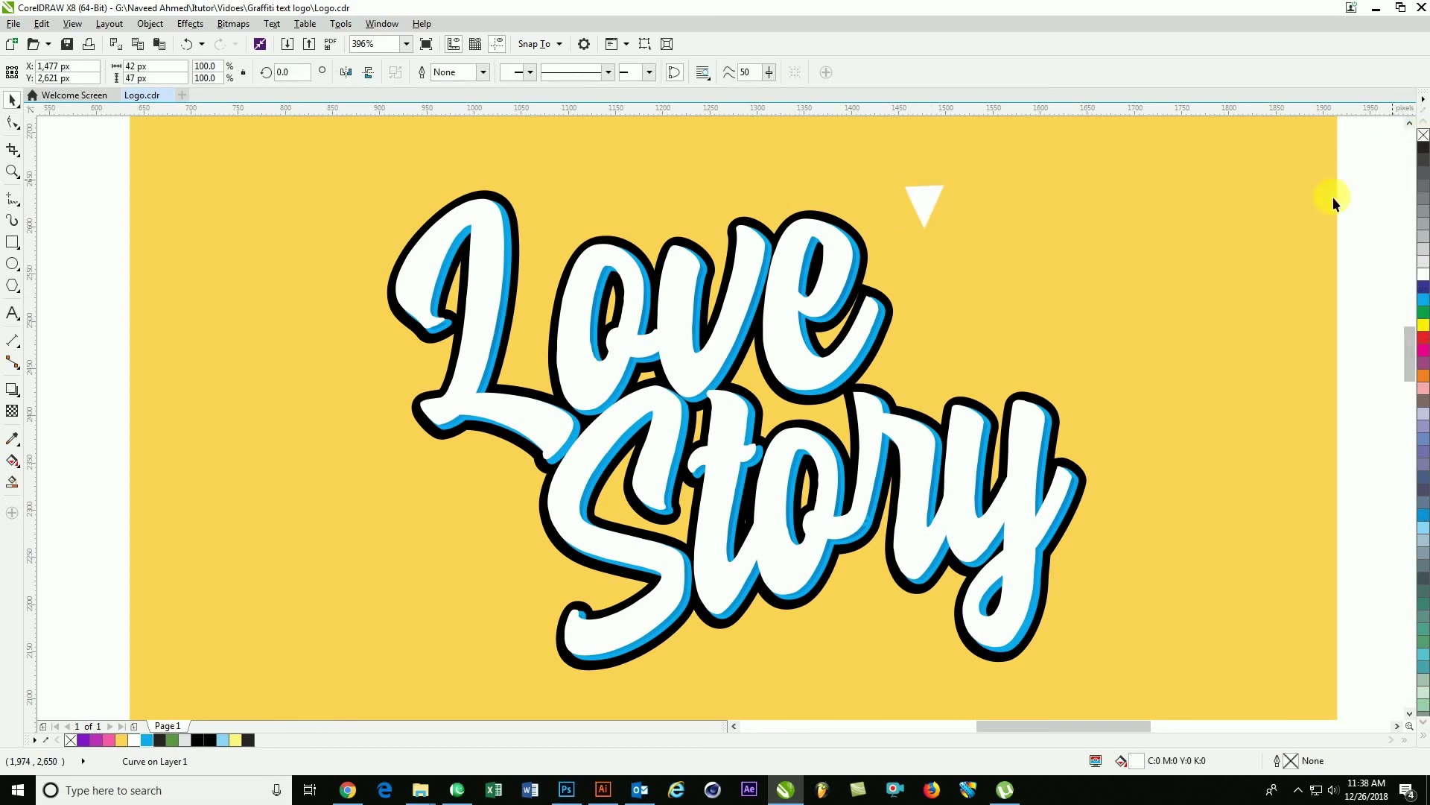
key(z)
drag(699, 164, 1092, 360)
Duplicate the triangle slightly offset, fill the copy black, and bring the white one to front.
key(space)
drag(775, 217, 776, 271)
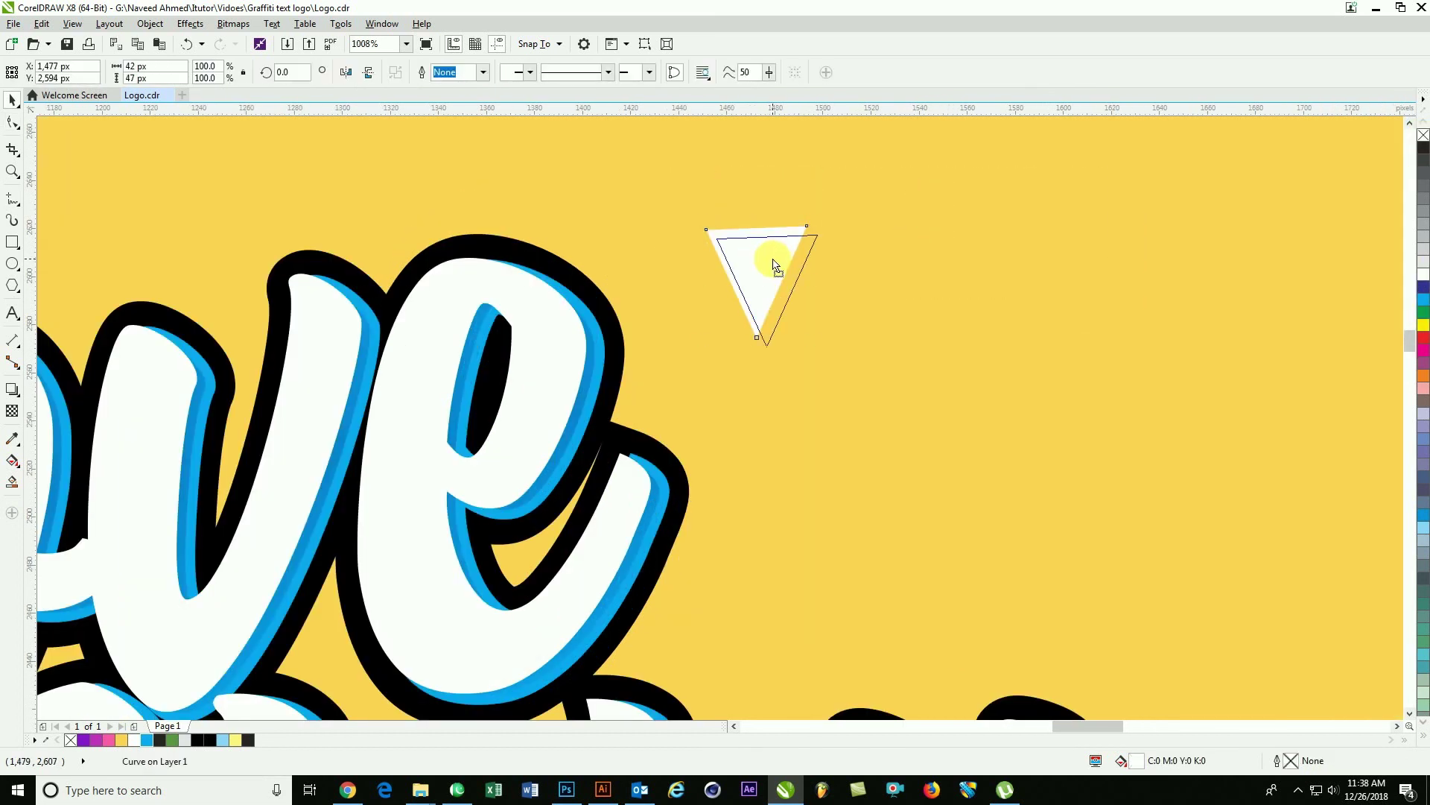
click(165, 745)
click(725, 270)
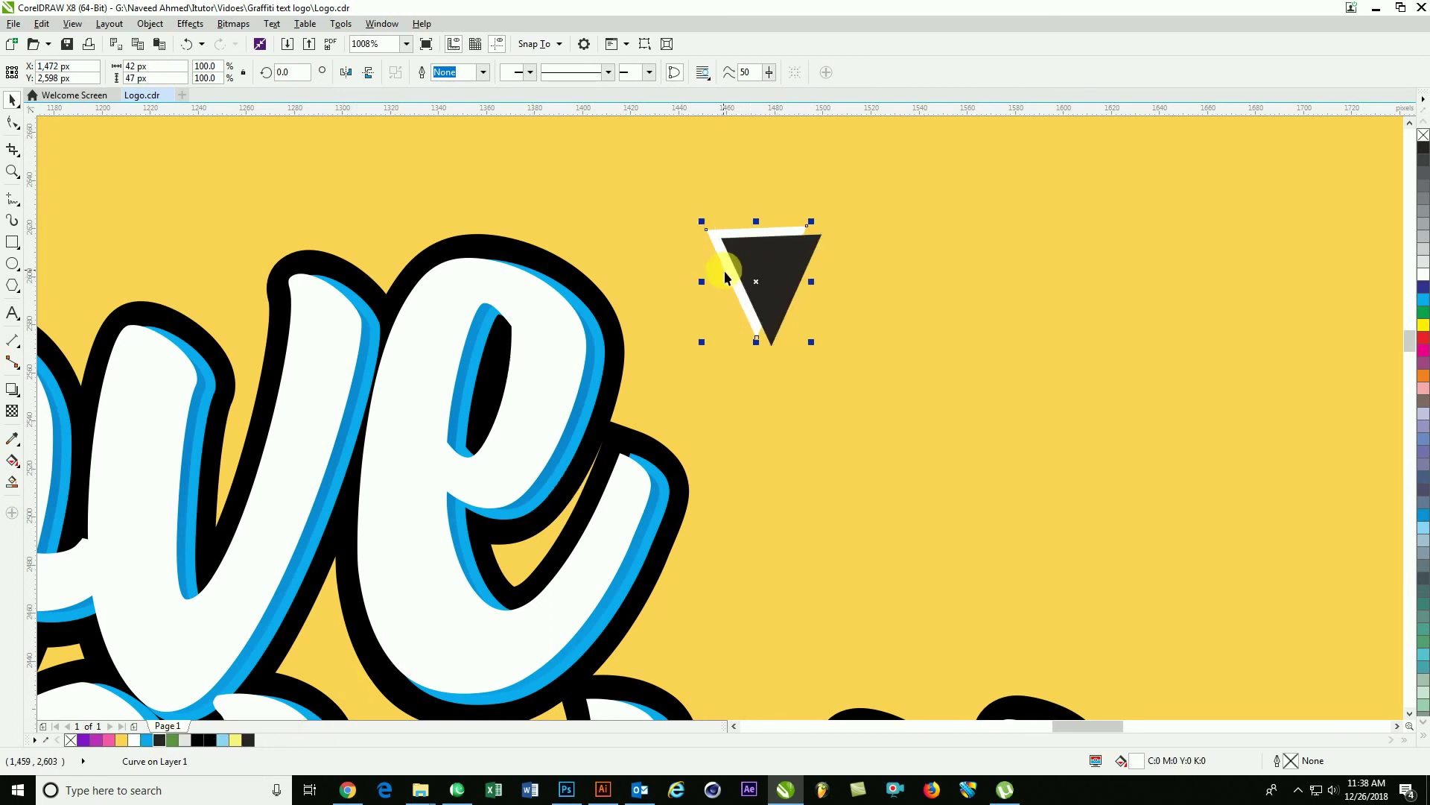
key(shift+Page_Up)
scroll(931, 312, down, 2)
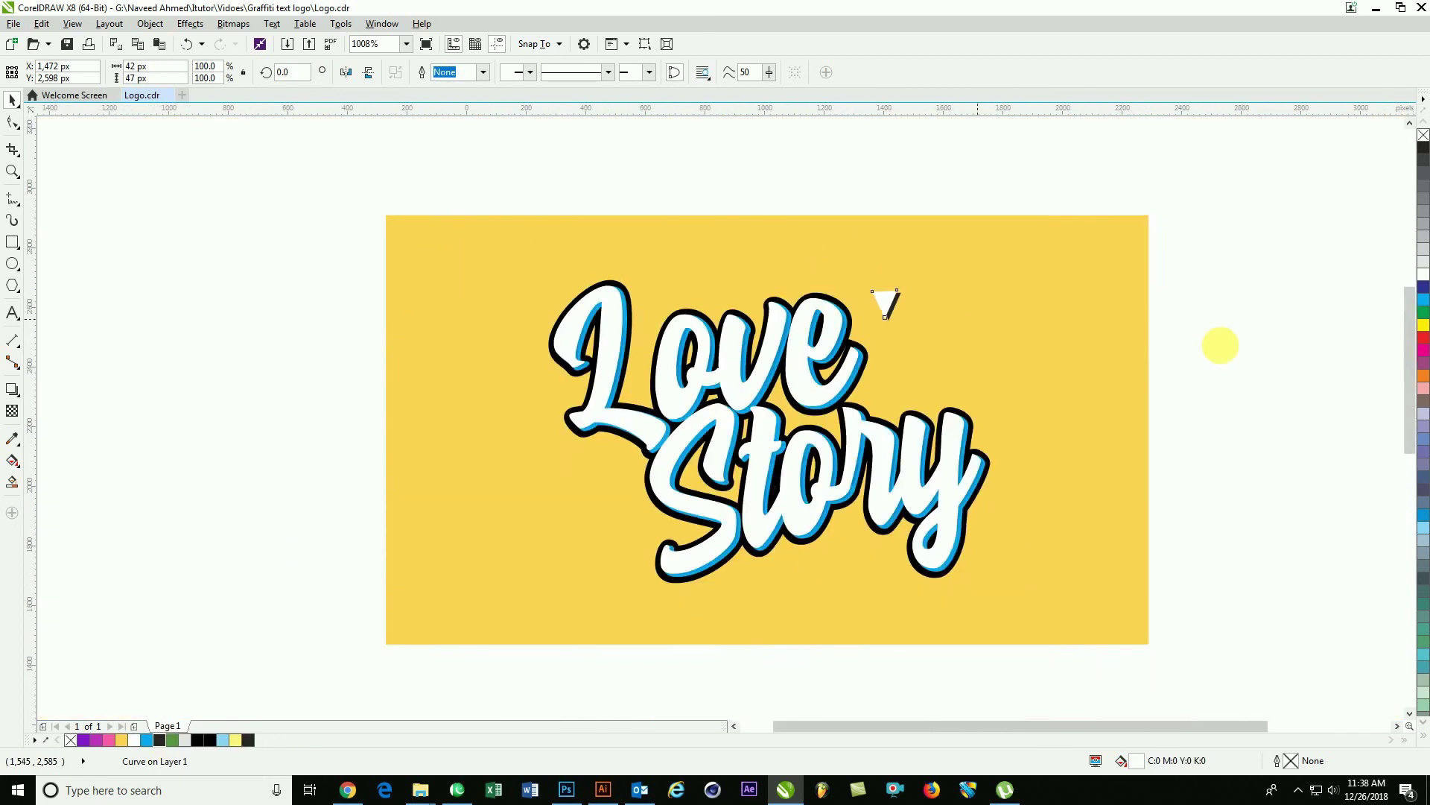
scroll(931, 311, down, 1)
scroll(941, 292, up, 2)
Try a blue fill on the white triangle, then undo it.
click(788, 332)
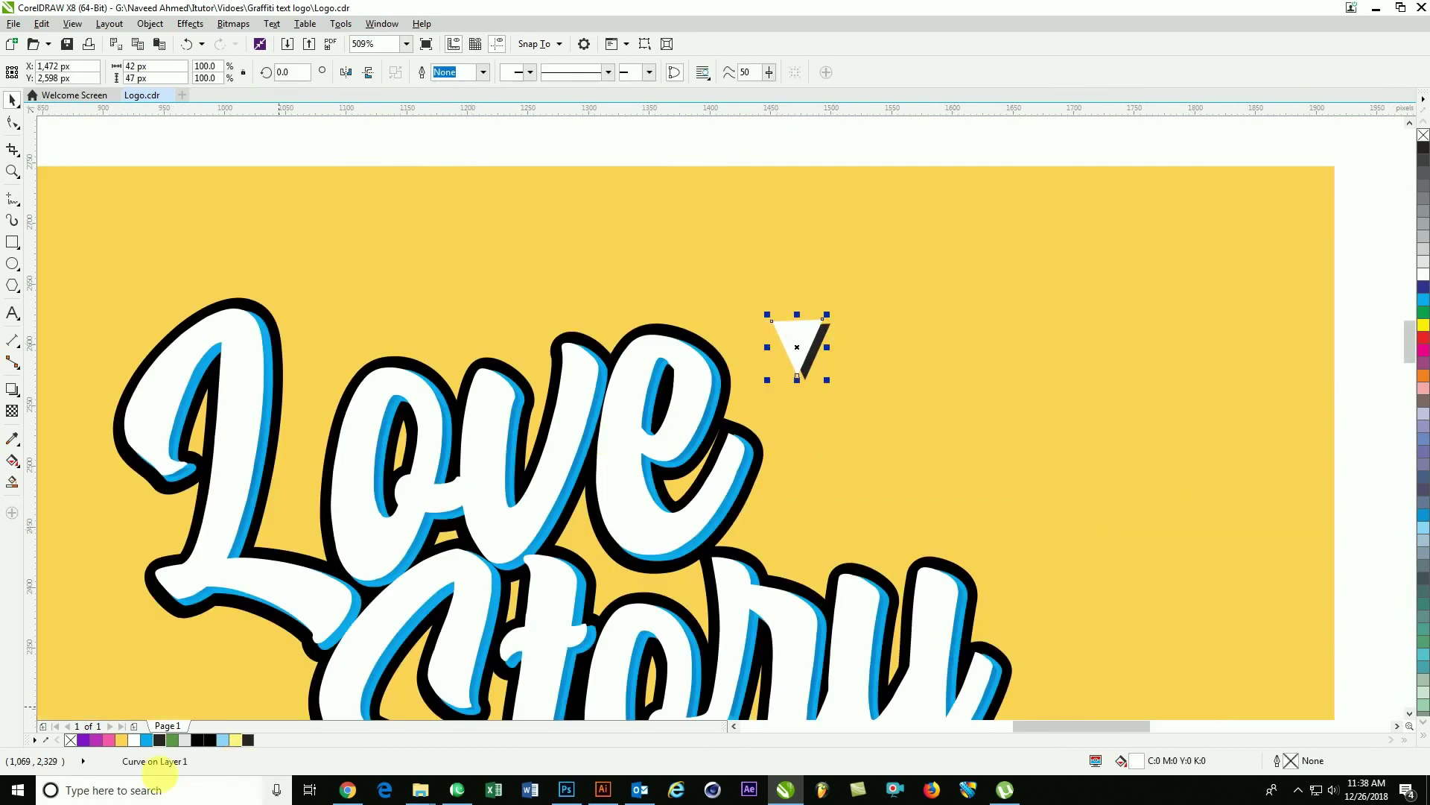
click(143, 743)
scroll(761, 459, down, 2)
click(652, 332)
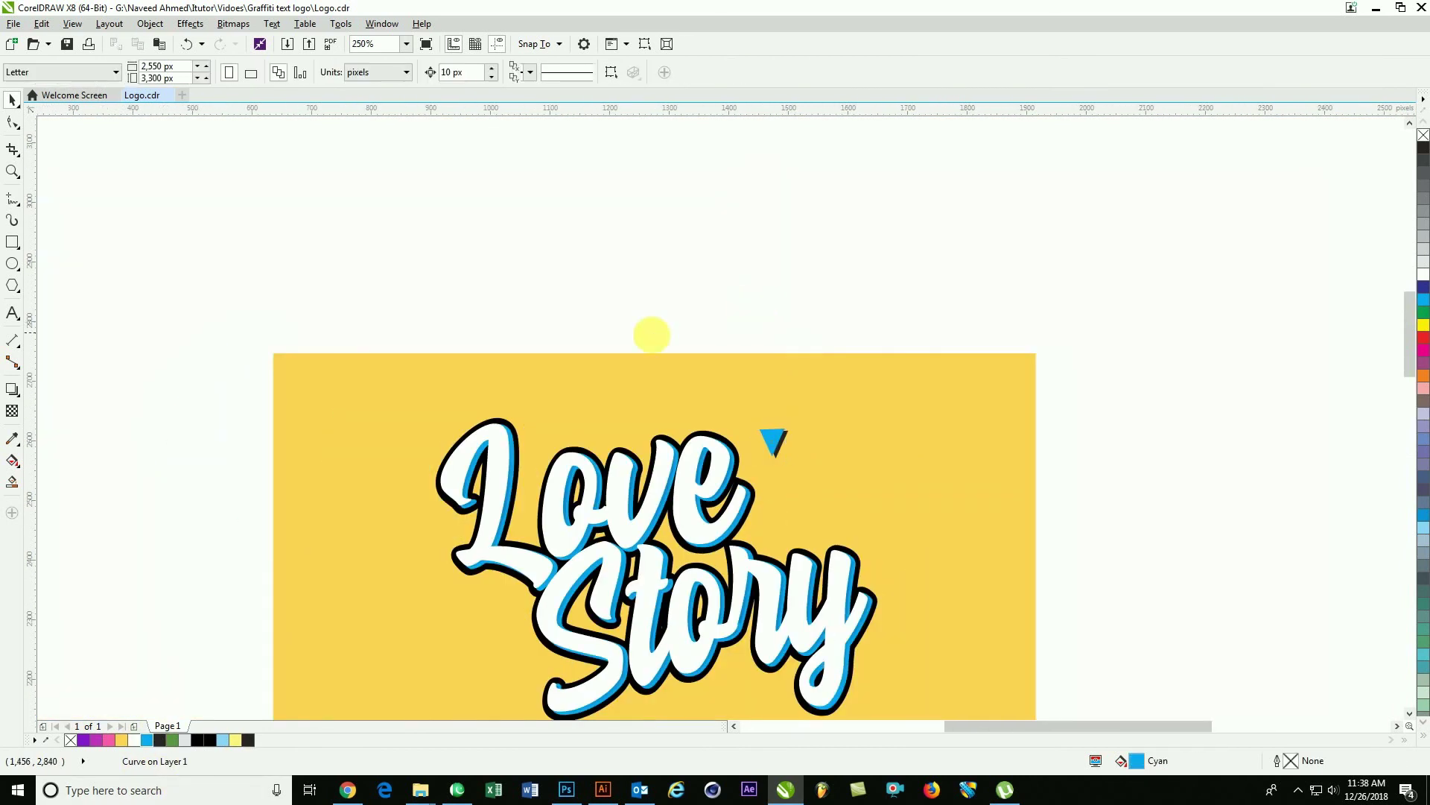
scroll(787, 456, up, 2)
key(ctrl+z)
Copy the triangle pair below, rotate it, and scale the middle pair to 36 px.
mouse_move(799, 263)
mouse_down()
mouse_move(700, 372)
mouse_move(745, 526)
mouse_move(780, 535)
mouse_move(754, 406)
mouse_up()
click(745, 526)
key(shift+F9)
click(757, 444)
key(shift+F9)
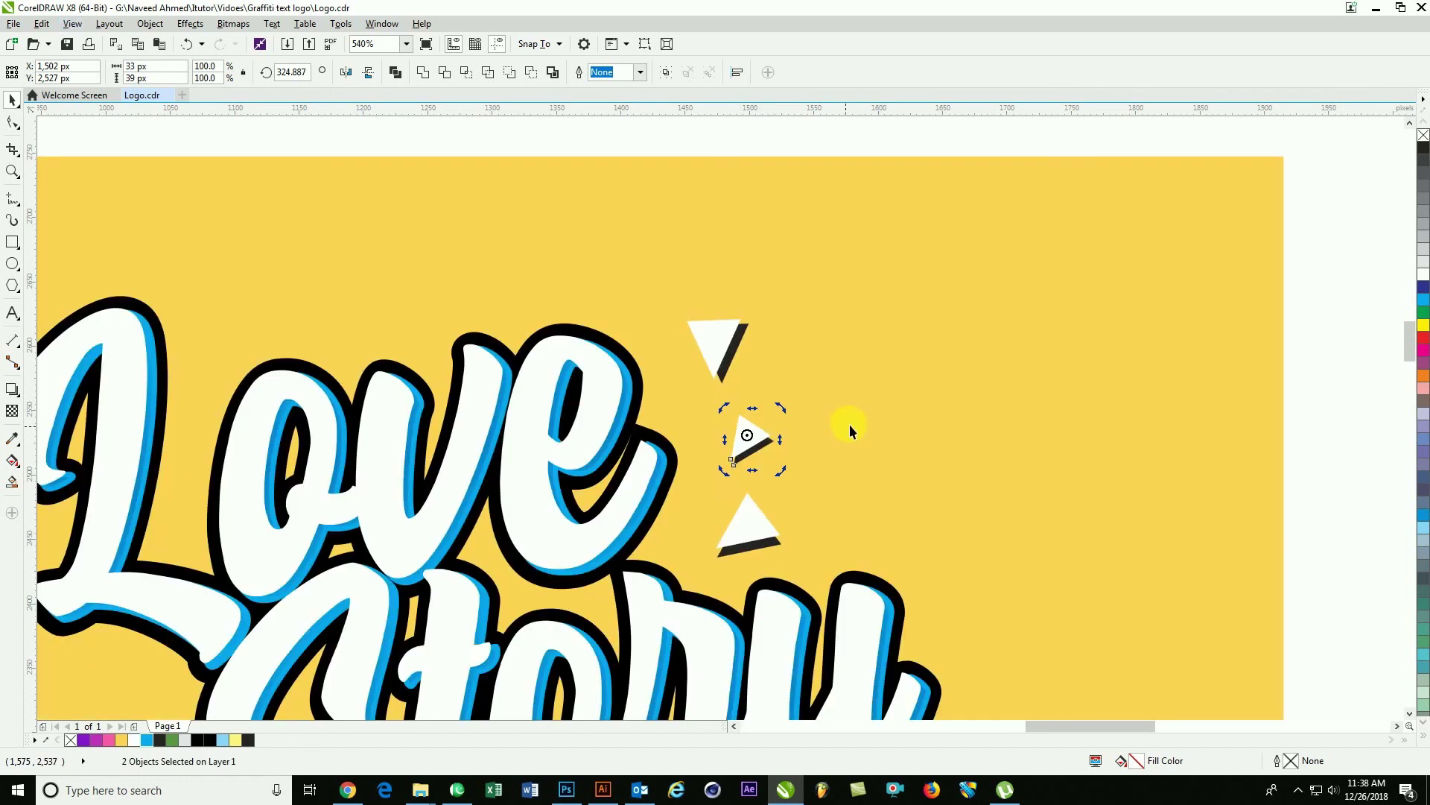
scroll(849, 423, down, 3)
scroll(853, 417, down, 3)
key(Escape)
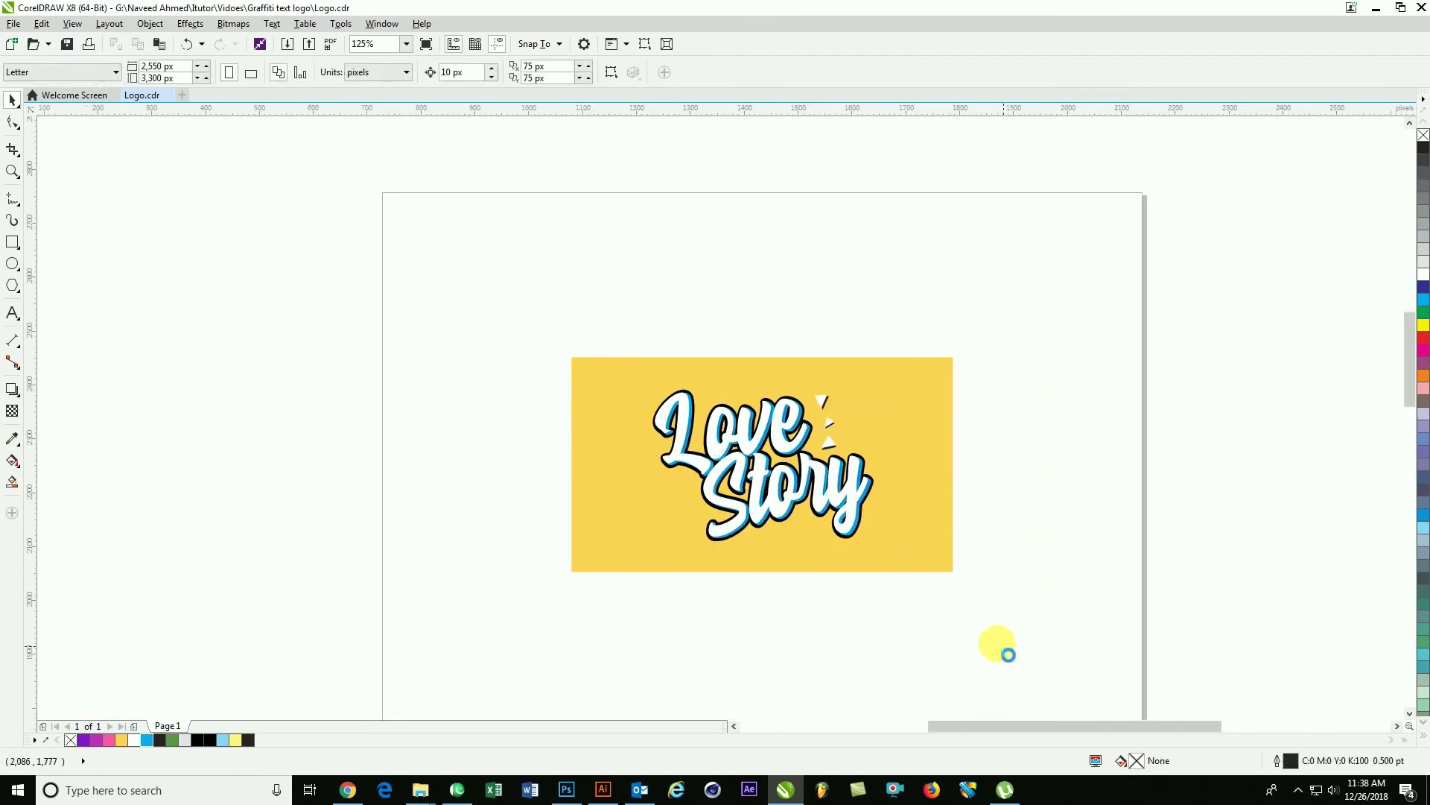
Select the Love Story lettering and confirm its 6 pt outline in Outline Pen.
scroll(993, 622, up, 3)
key(z)
drag(310, 174, 1005, 579)
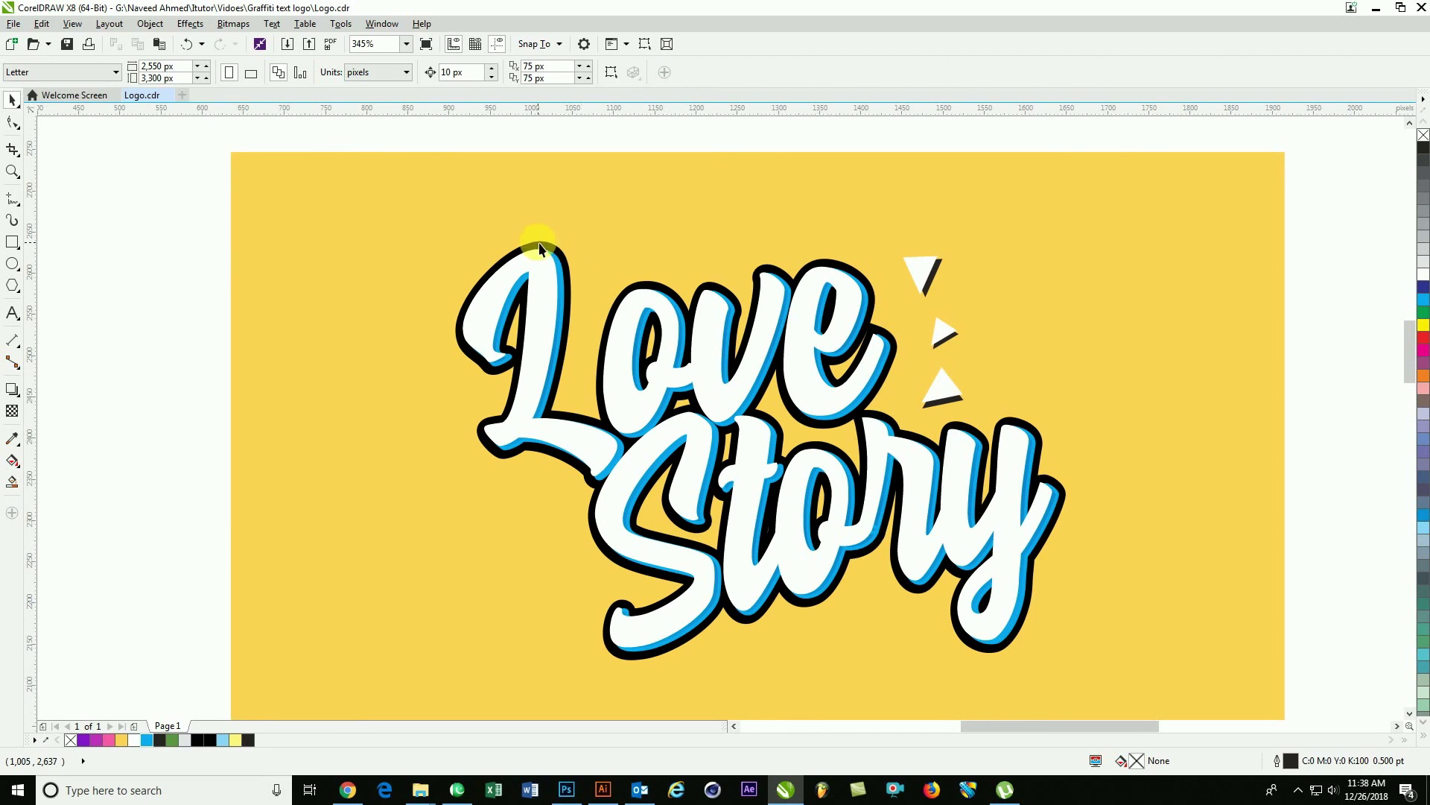
click(543, 216)
drag(542, 216, 543, 216)
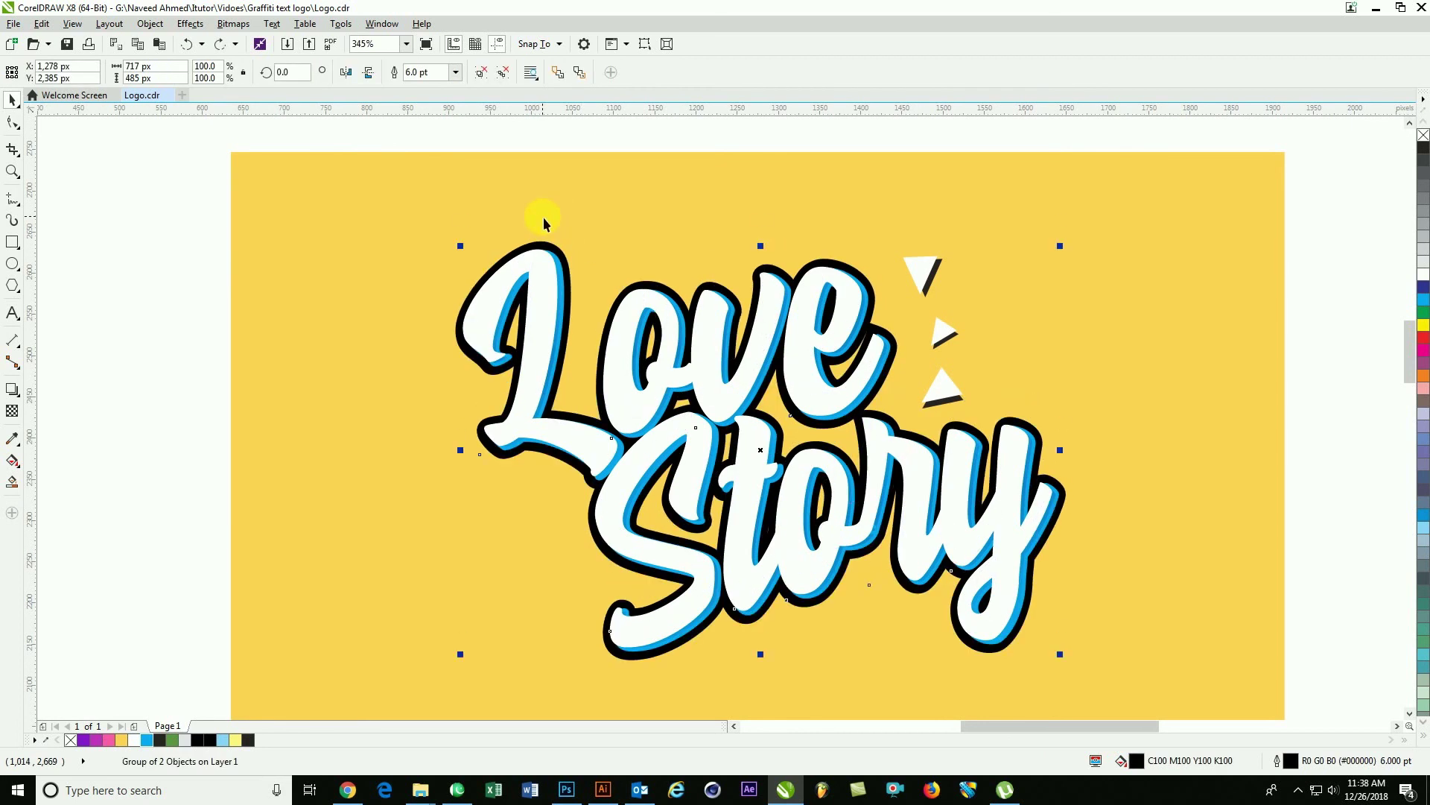
key(F12)
key(Return)
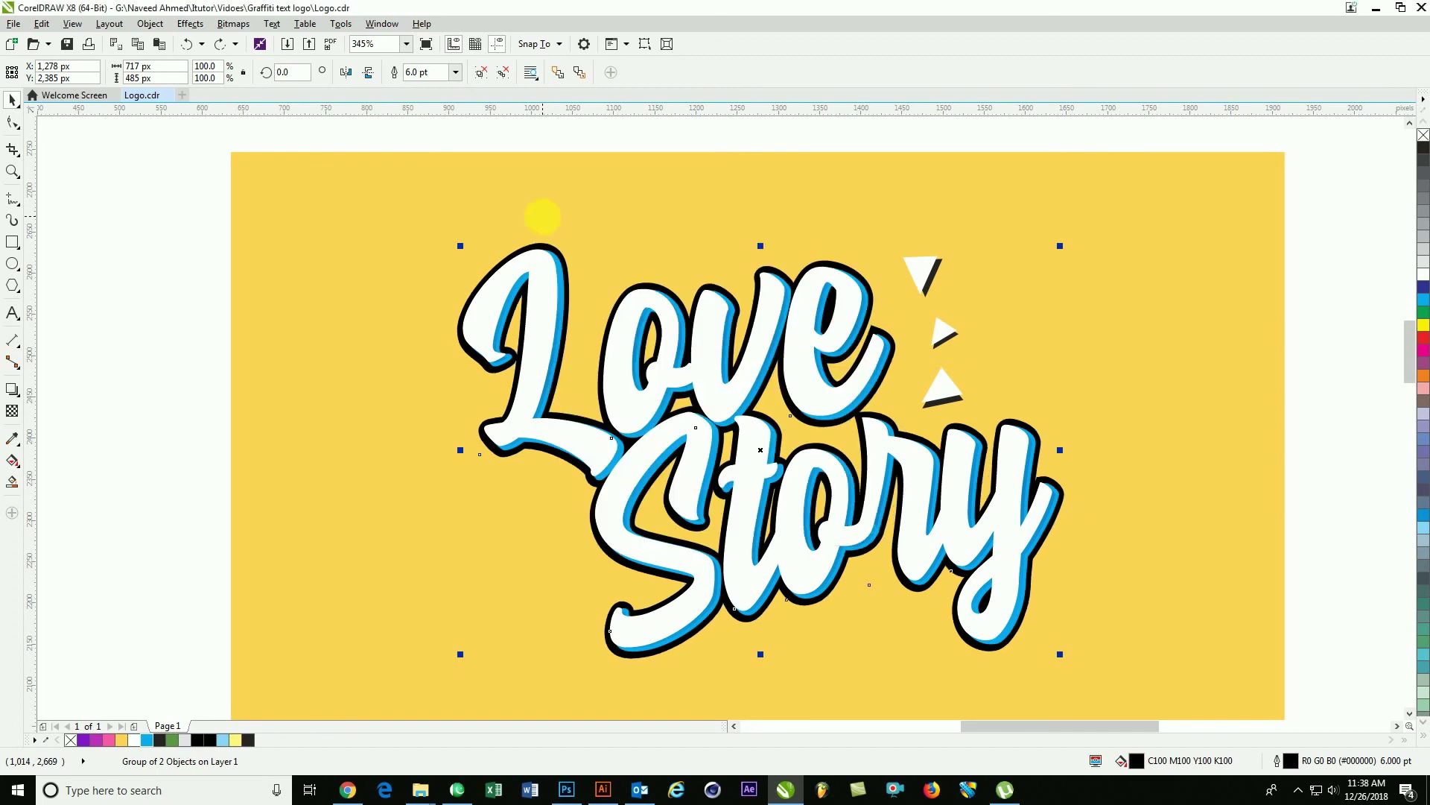
key(Escape)
Reframe the yellow artwork, reselect the lettering, and open the Drop Shadow presets list.
mouse_move(440, 212)
mouse_down()
mouse_move(983, 575)
mouse_move(1108, 680)
mouse_up()
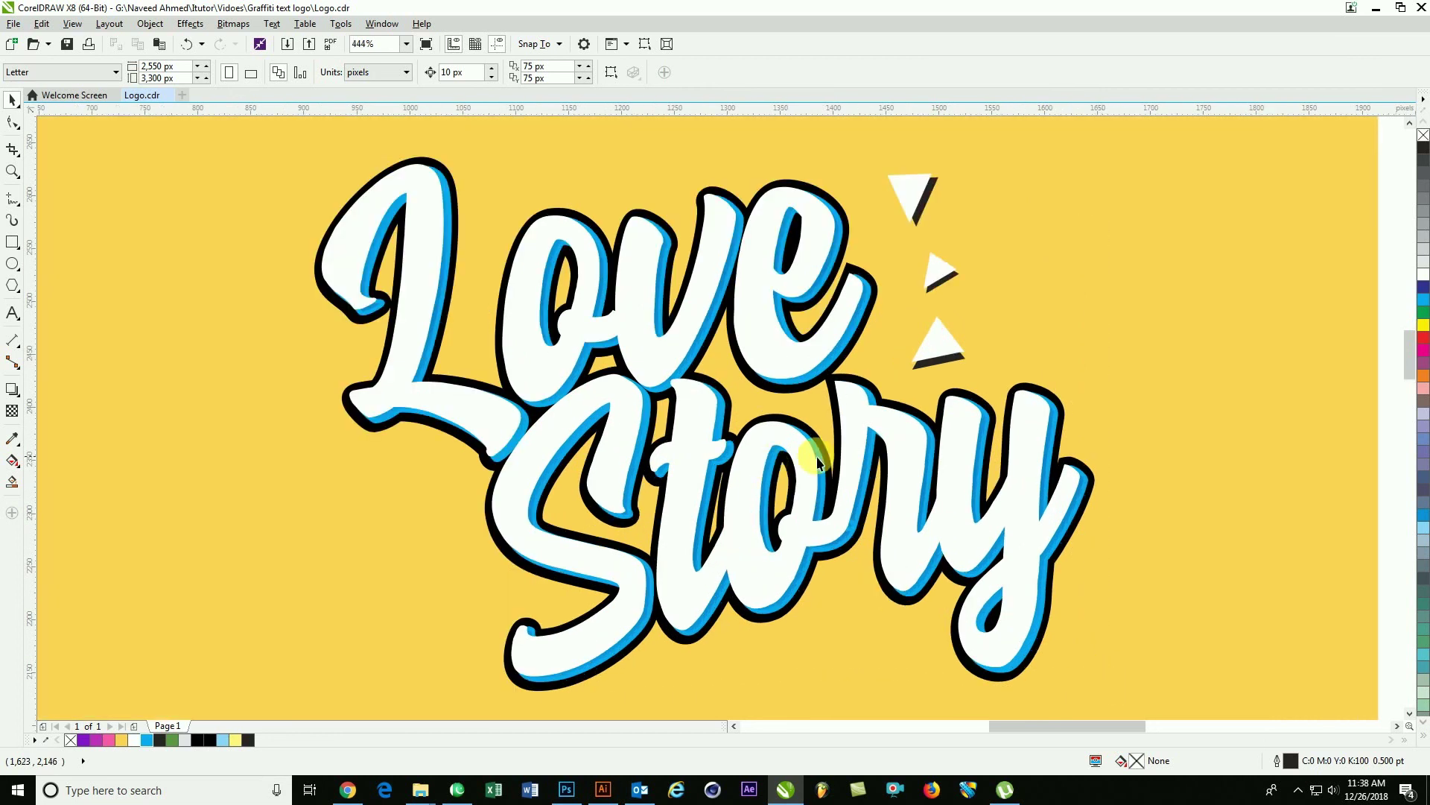
right_click(812, 454)
drag(342, 244, 1004, 637)
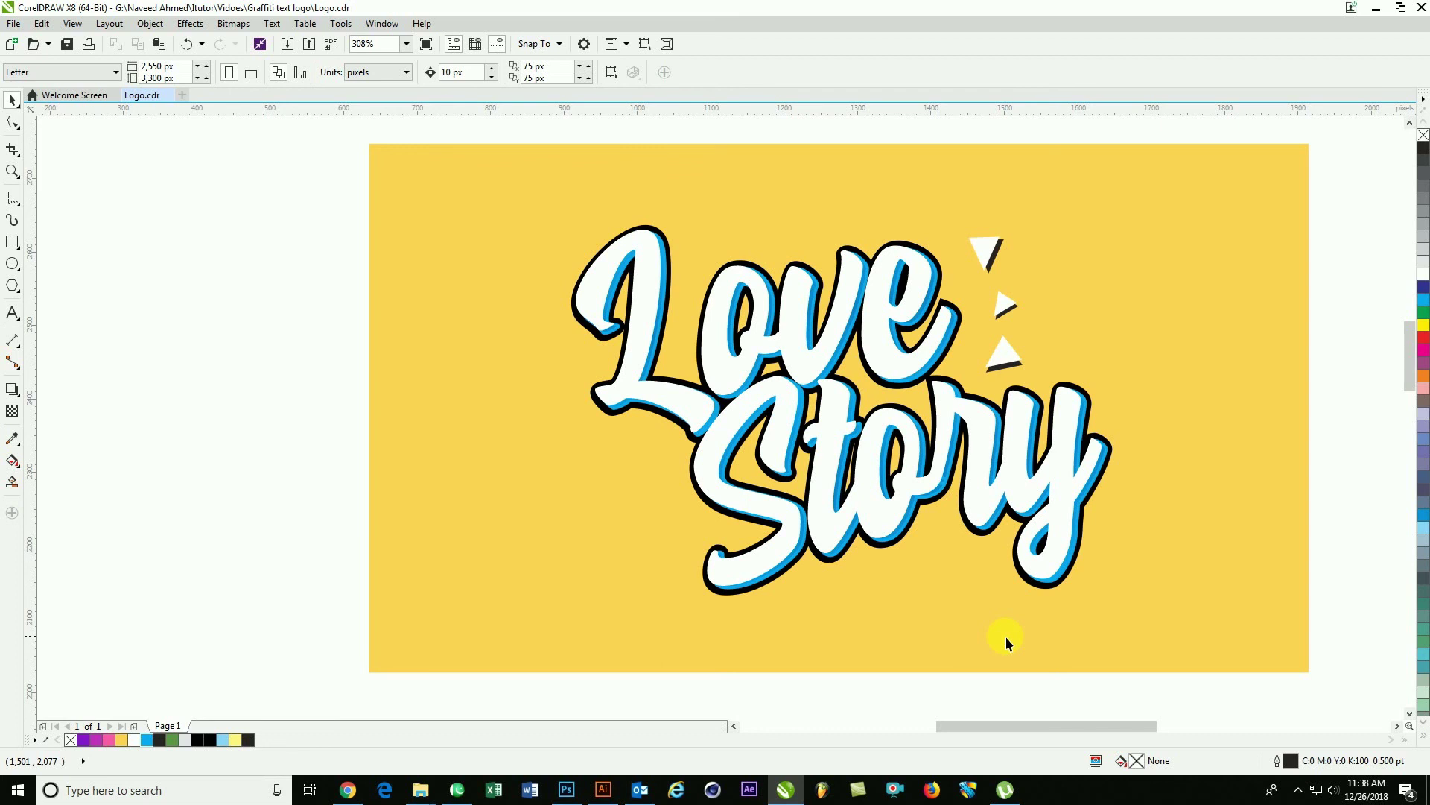
click(772, 560)
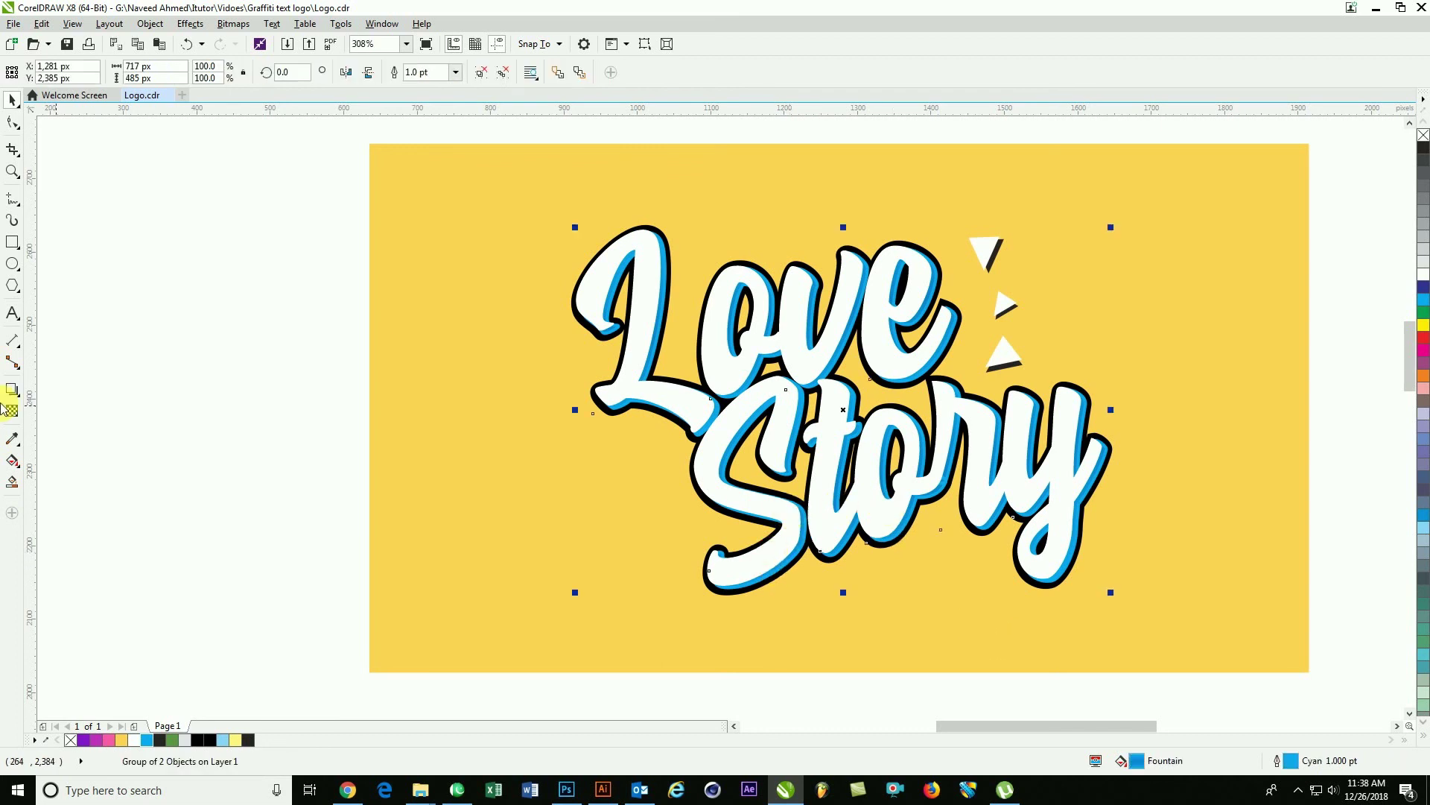
click(12, 389)
click(36, 72)
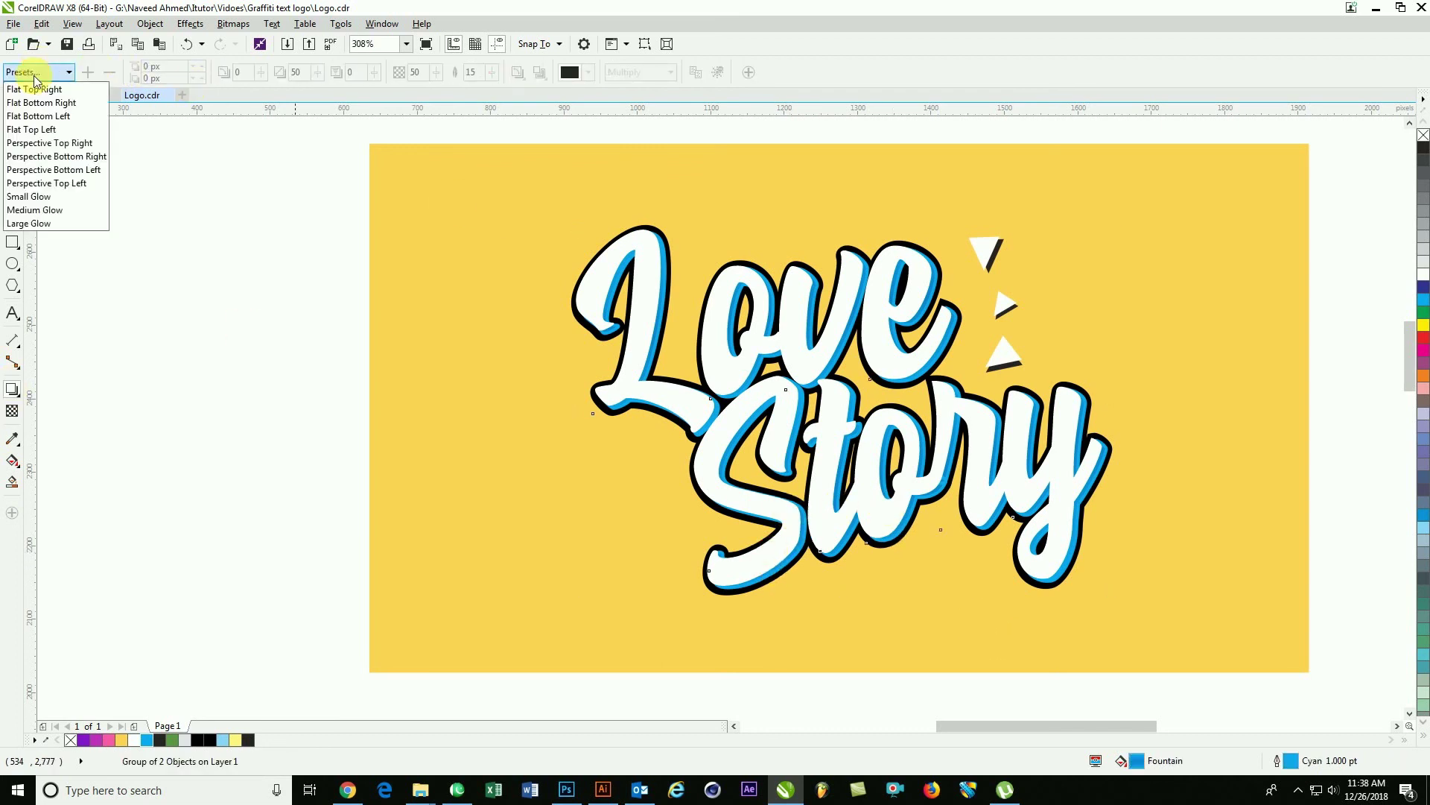
Apply a Perspective drop shadow cast toward the upper right with opacity 5.
click(15, 142)
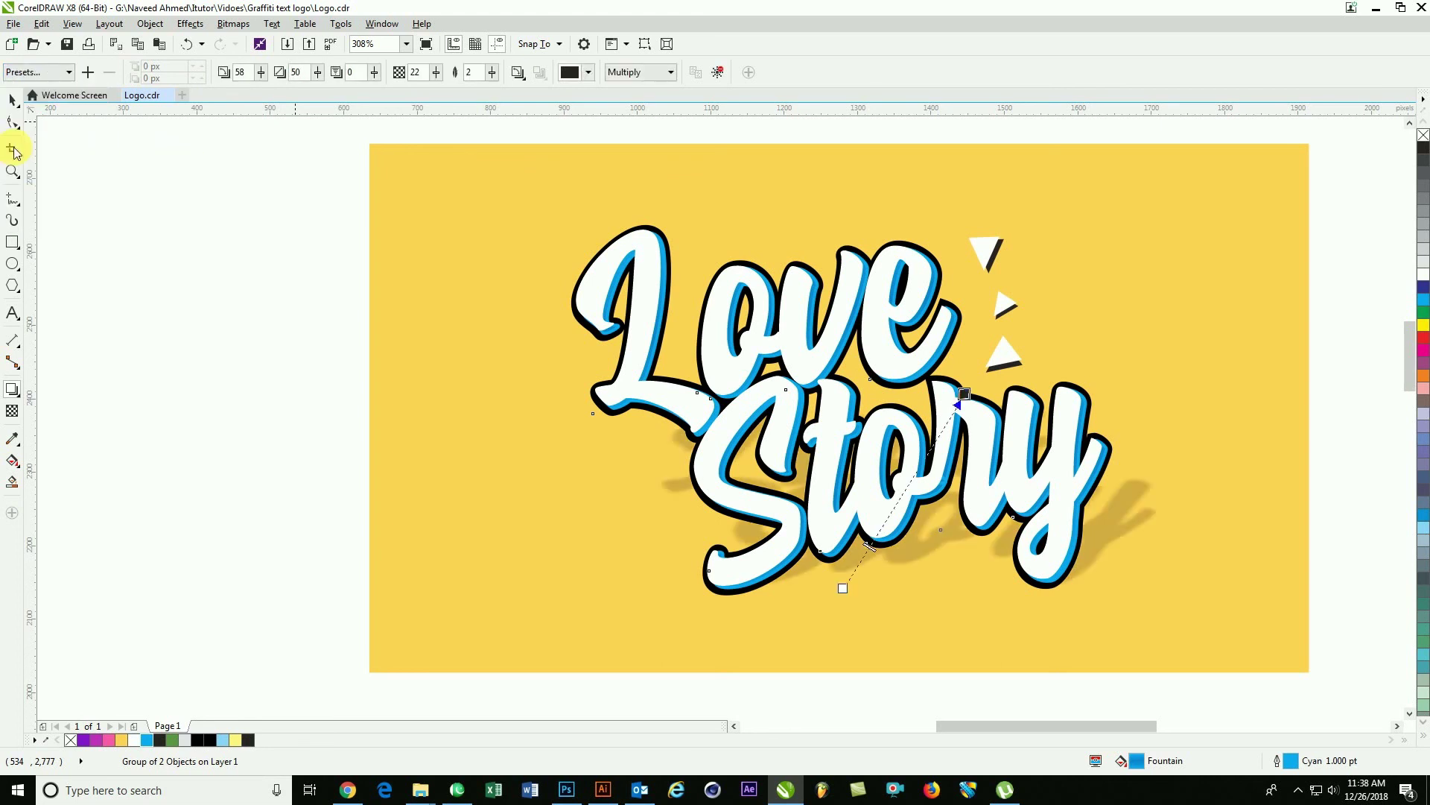
mouse_move(965, 393)
mouse_down()
mouse_move(983, 246)
mouse_move(982, 288)
mouse_up()
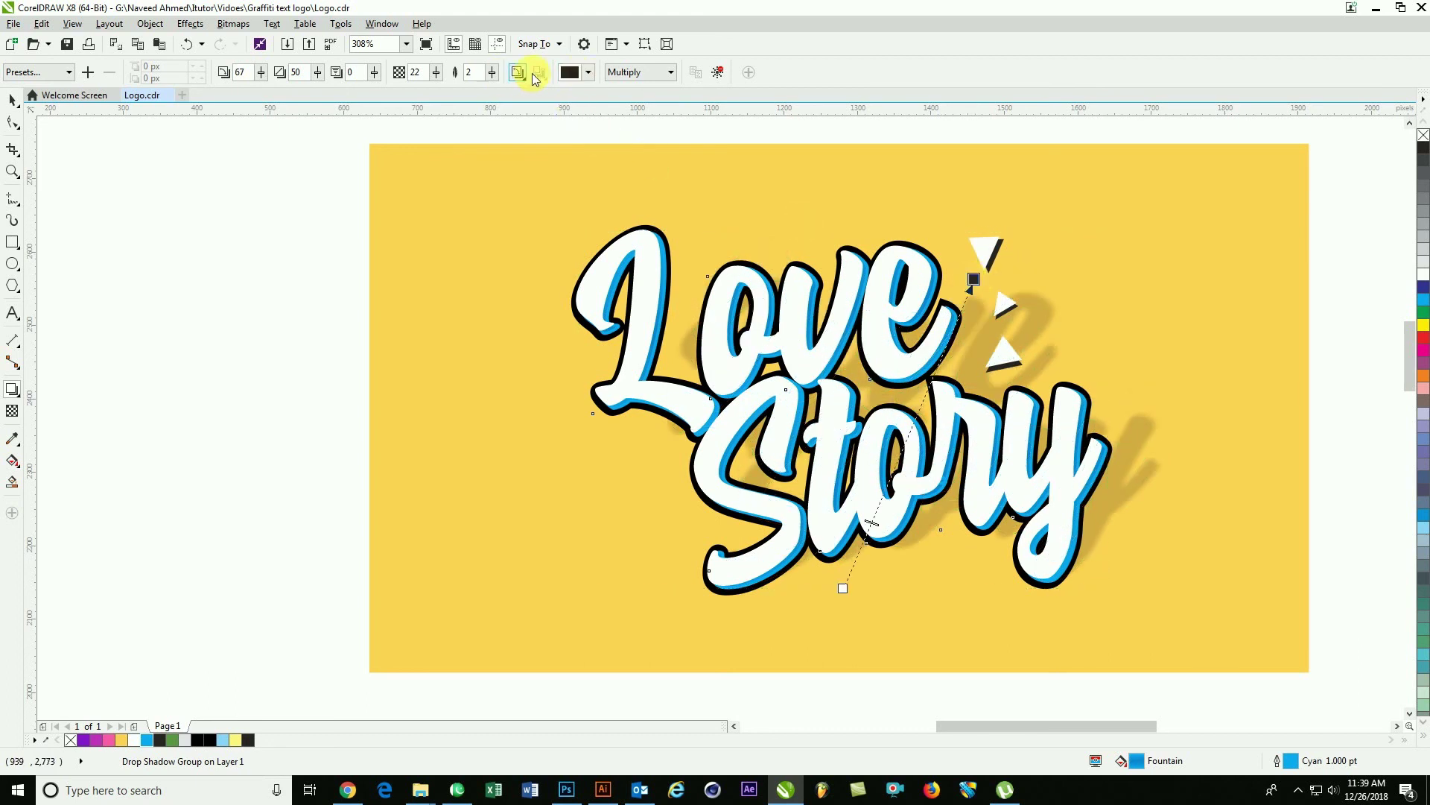
click(419, 72)
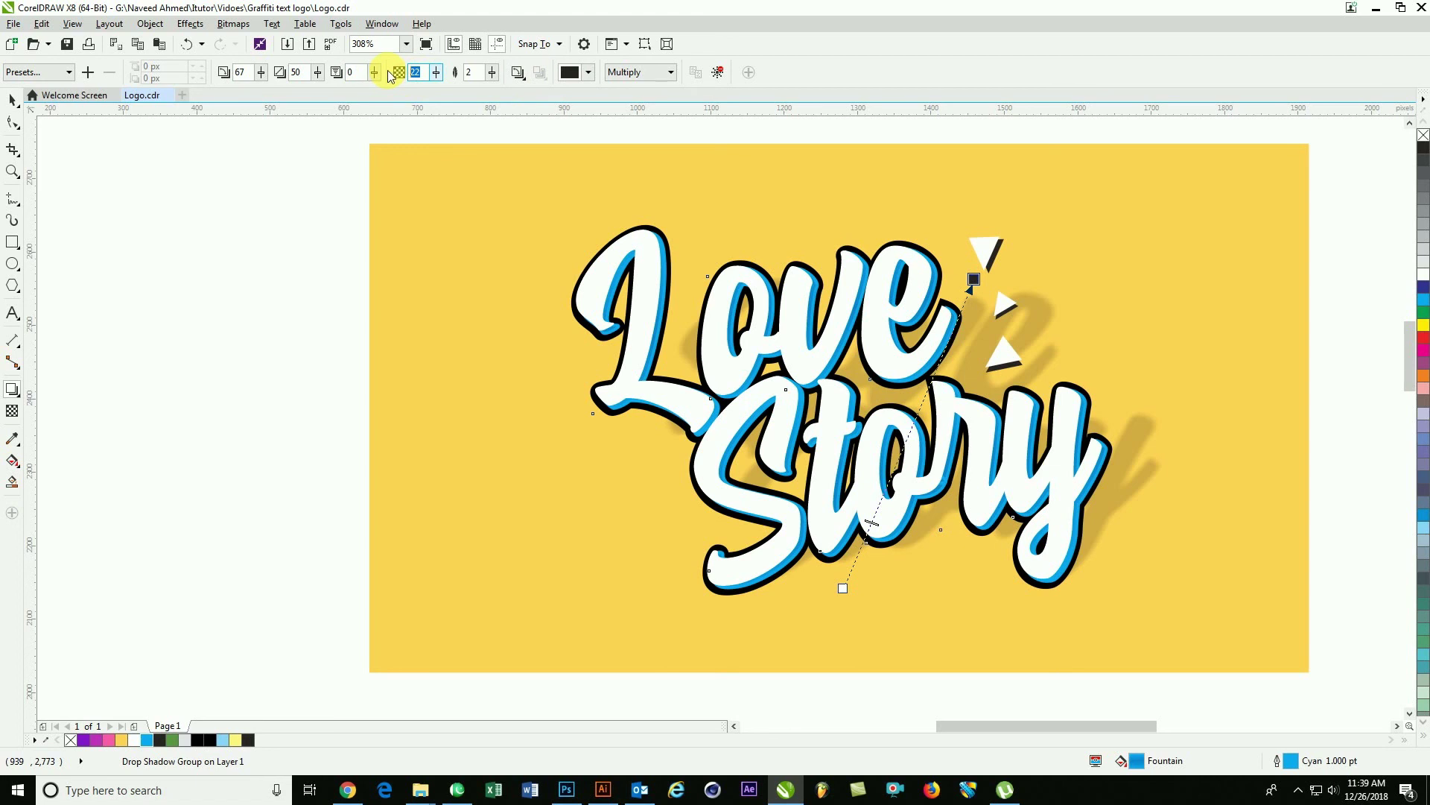
text(5)
key(Return)
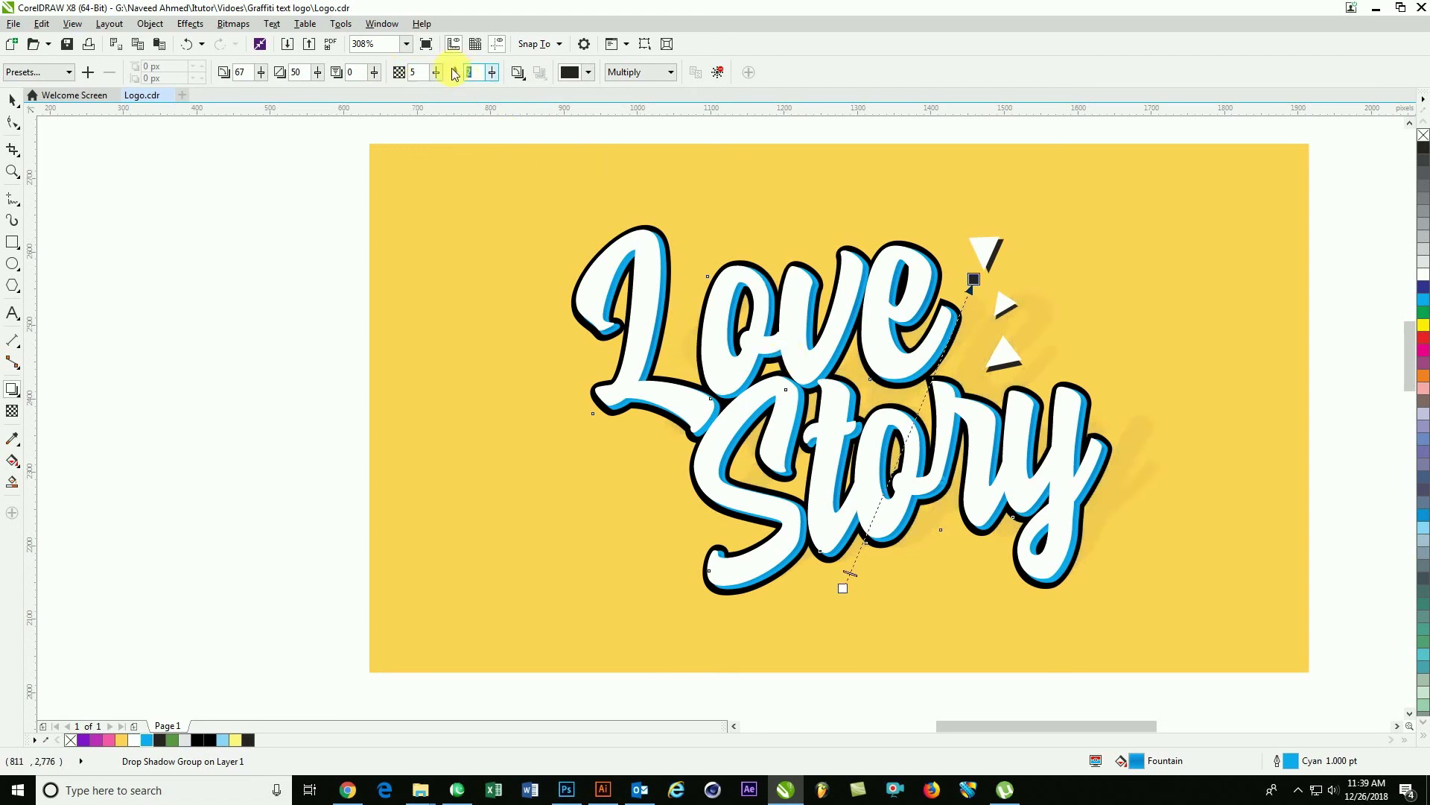
Set the shadow feathering to 10 and deselect the lettering.
text(5)
key(Return)
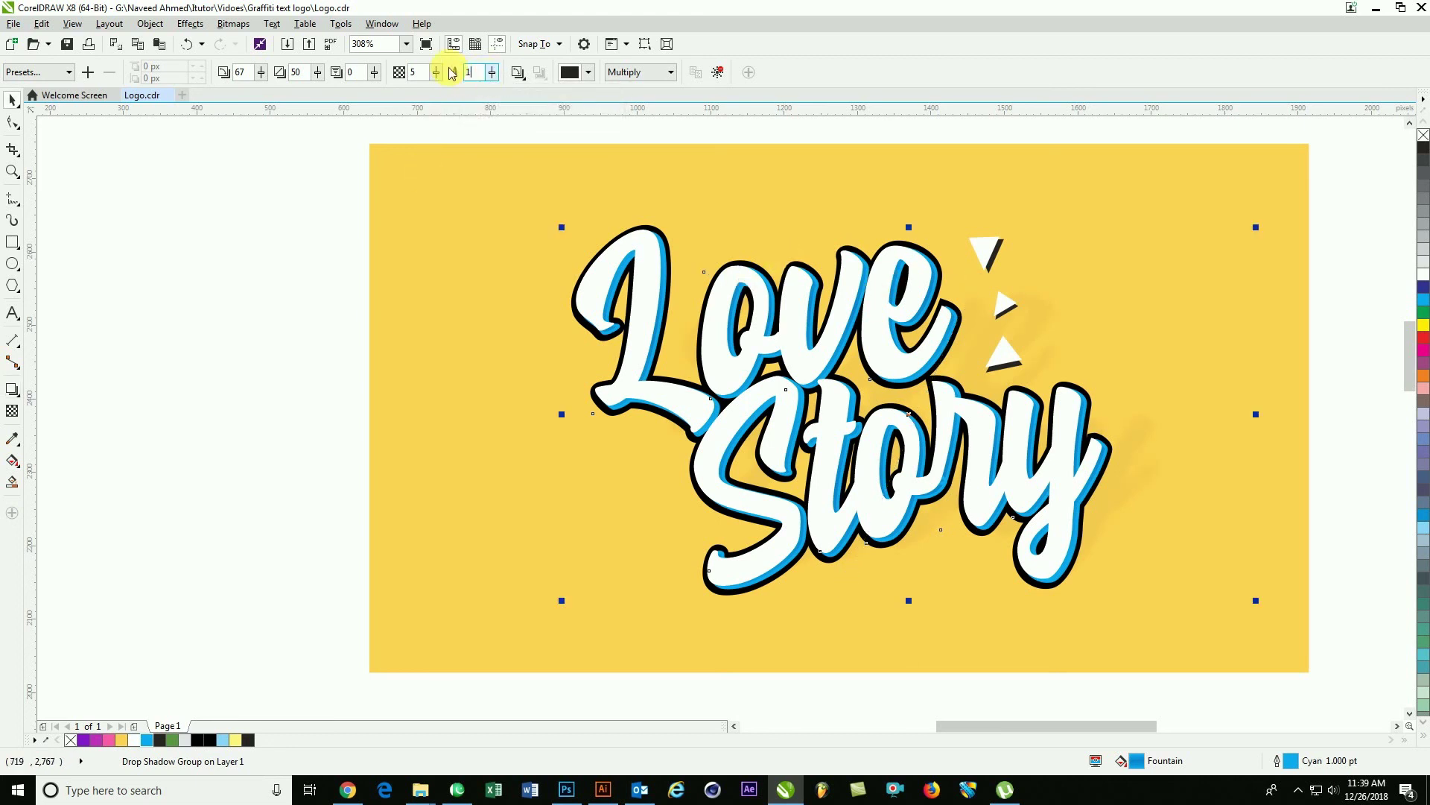
text(10)
key(Return)
click(475, 72)
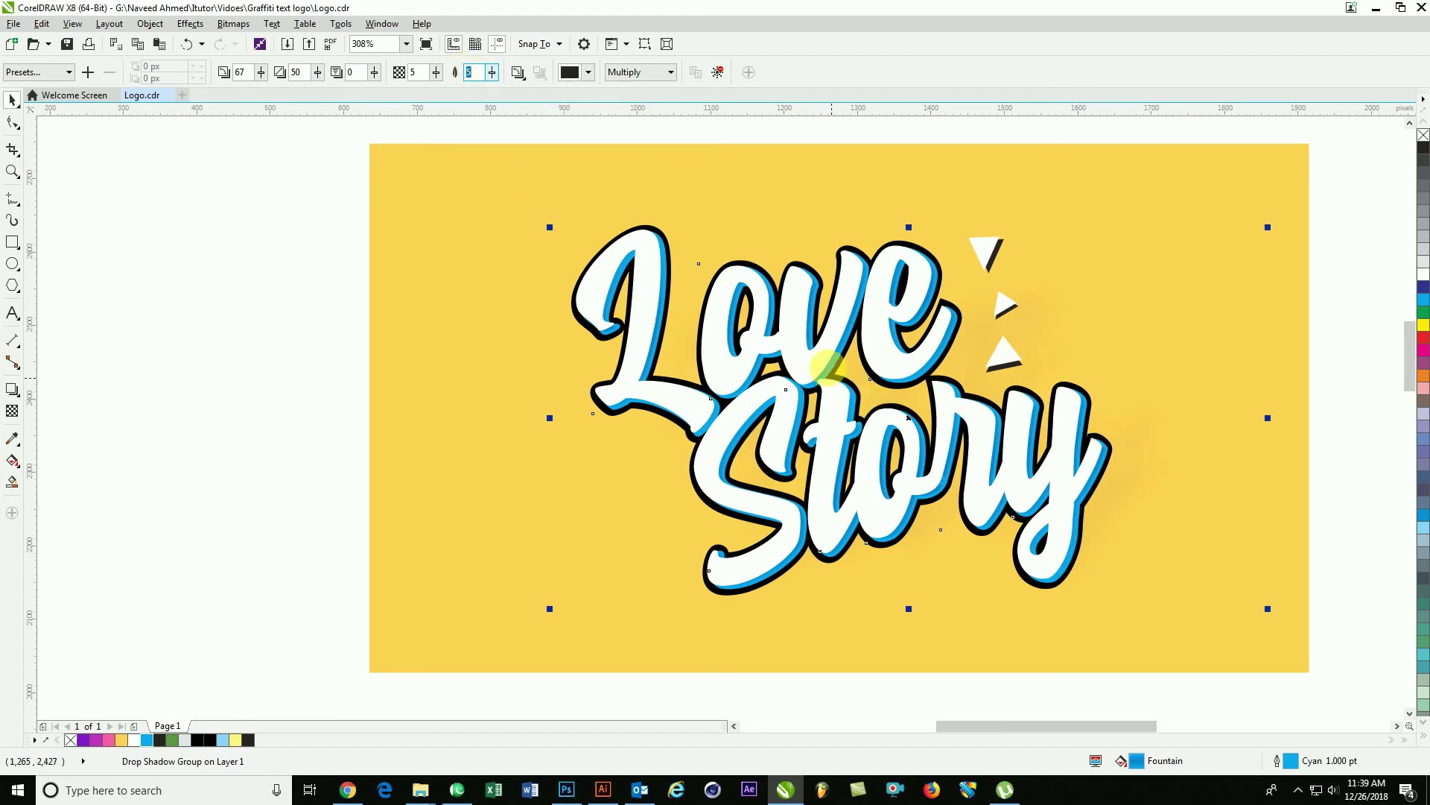
click(767, 205)
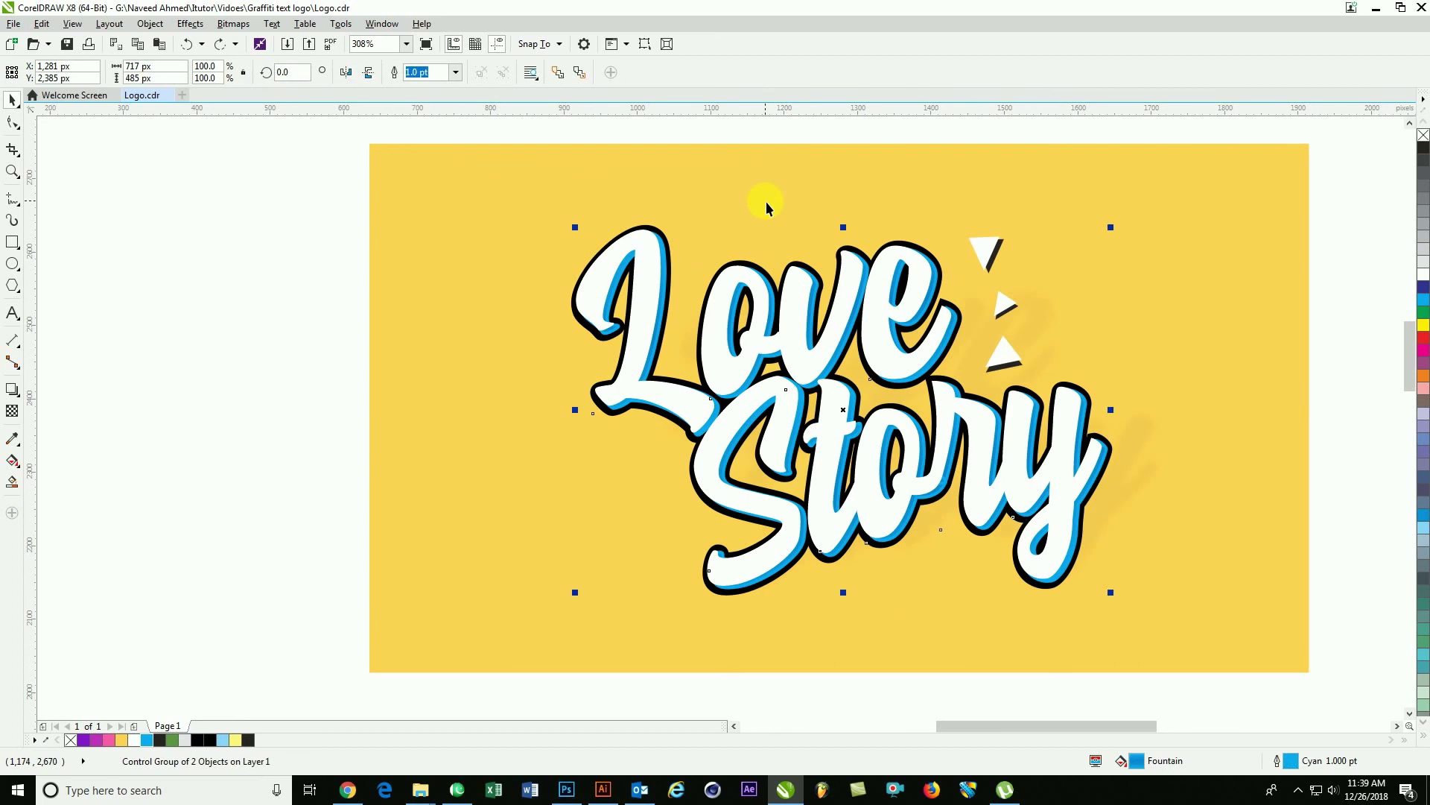
click(215, 197)
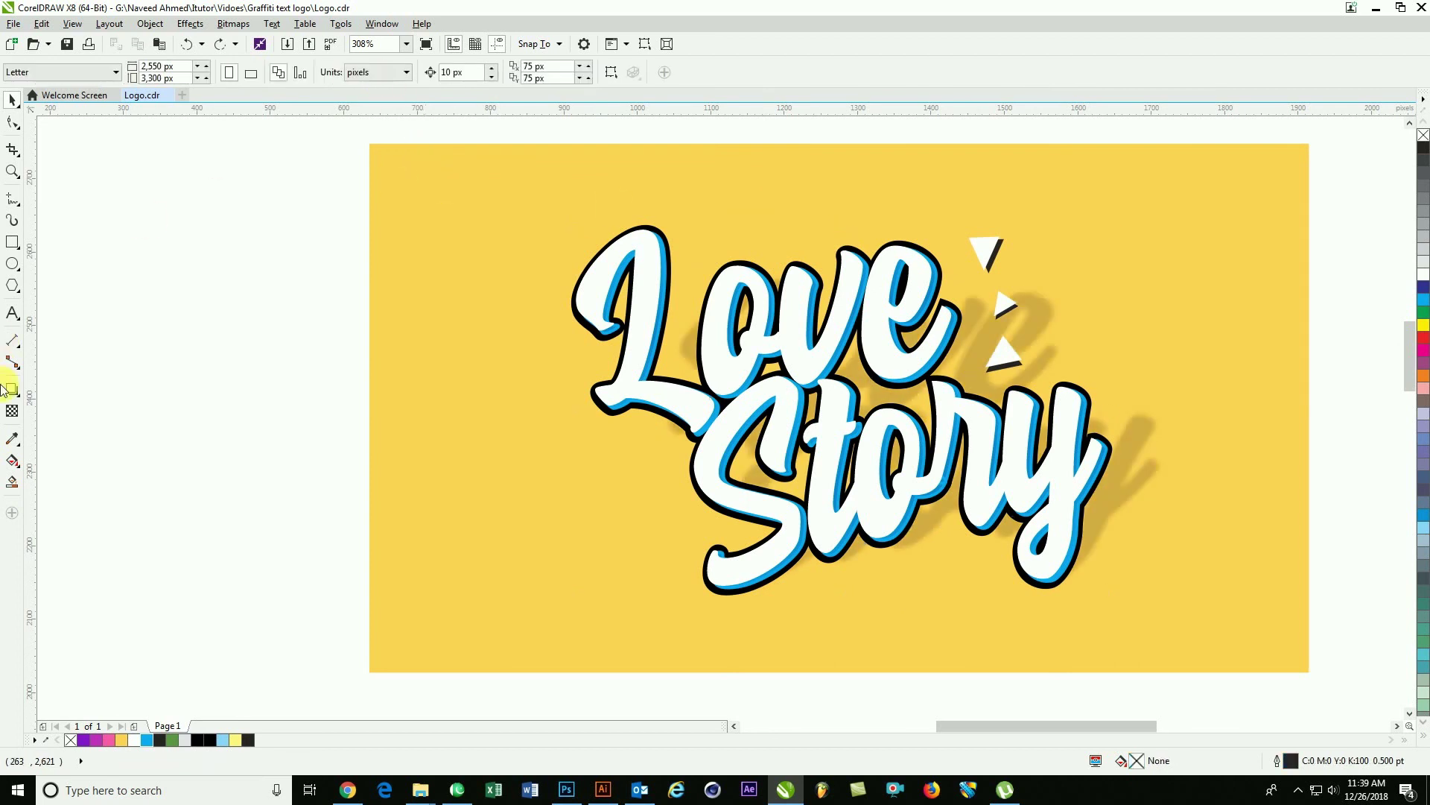
Reselect the shadowed Love Story group and undo an accidental shadow stretch change.
click(12, 411)
click(1040, 313)
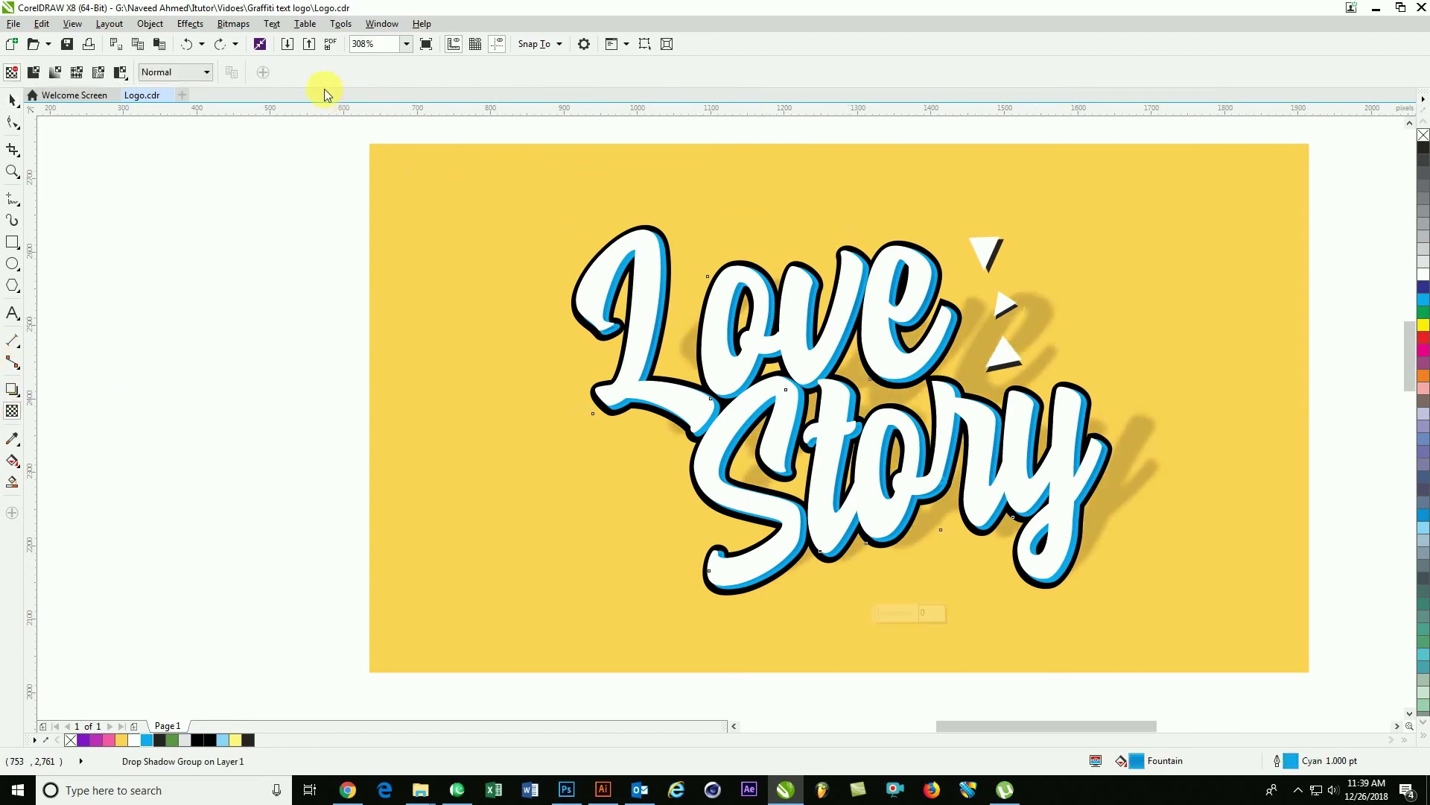
click(12, 395)
click(308, 80)
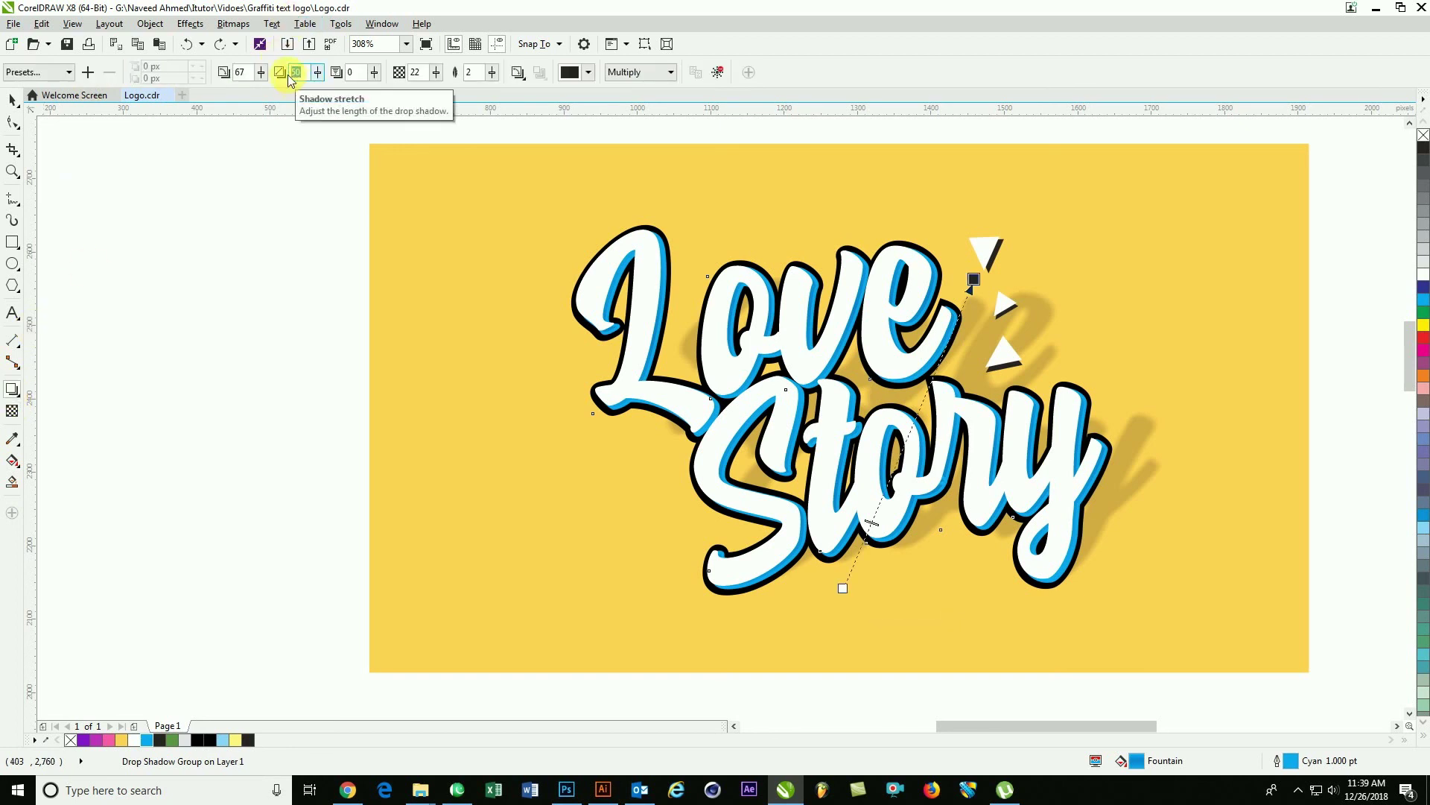
text(1)
key(Return)
key(ctrl+z)
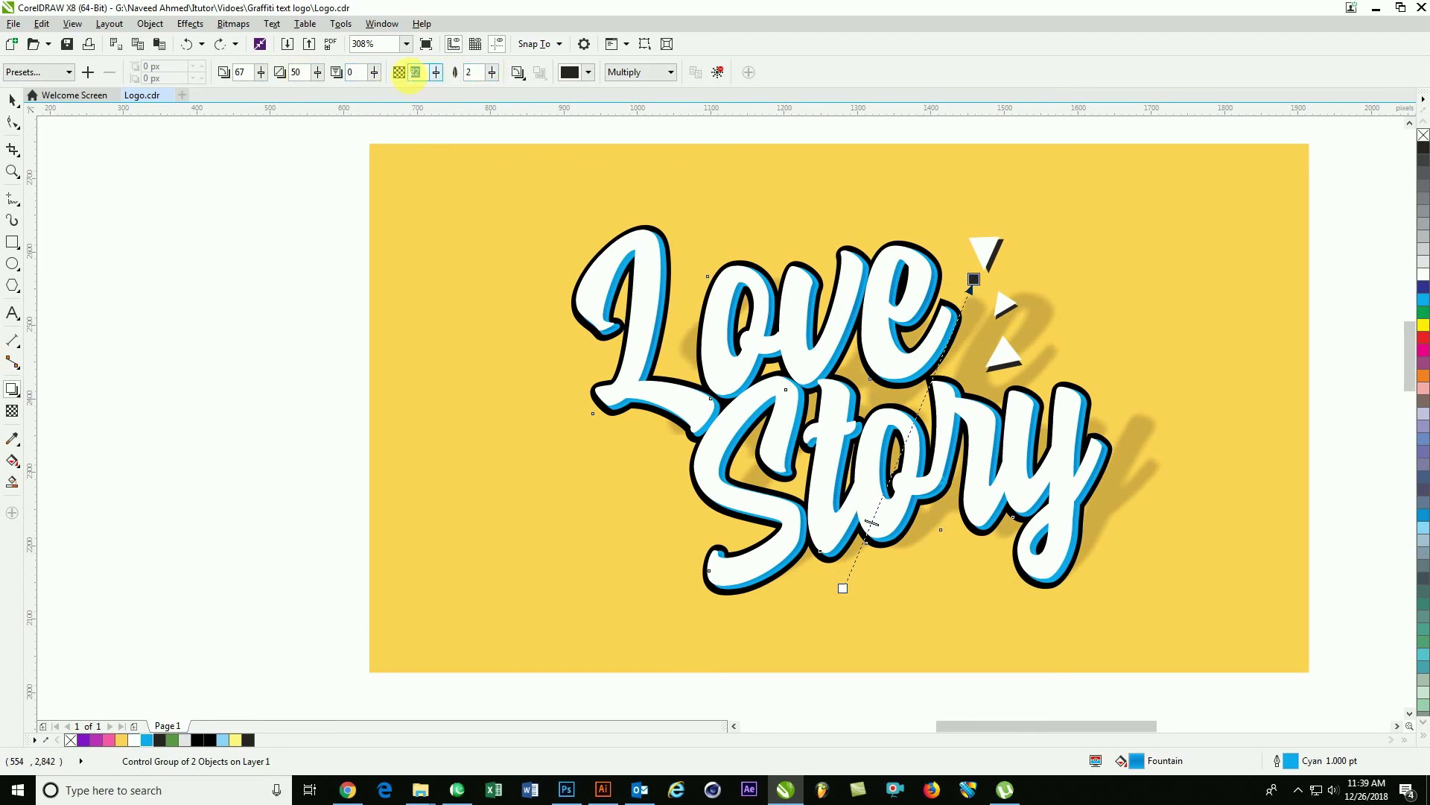
Set shadow opacity to 10, feathering to 5, and drag the shadow angle to 70.
text(10)
key(Return)
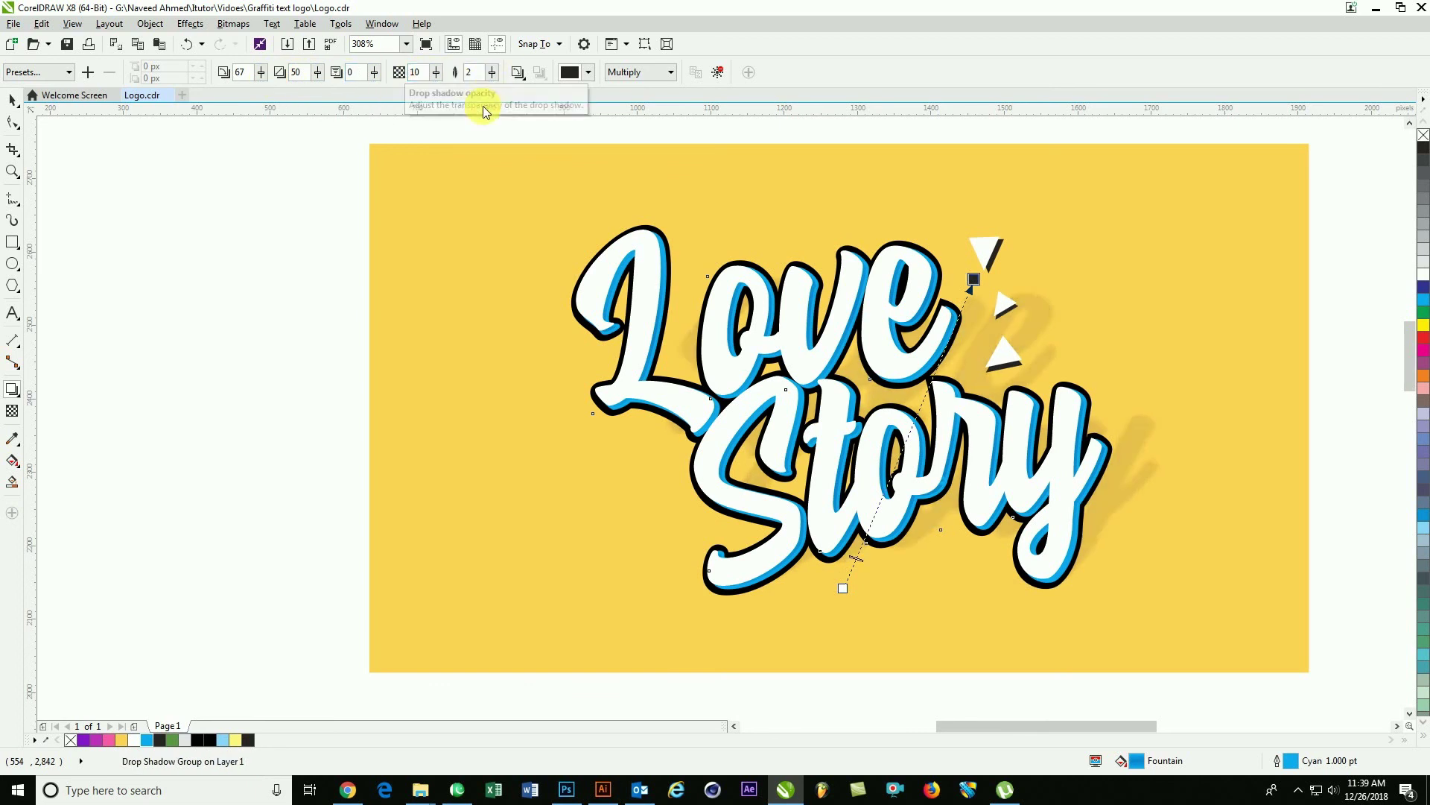
text(5)
key(Return)
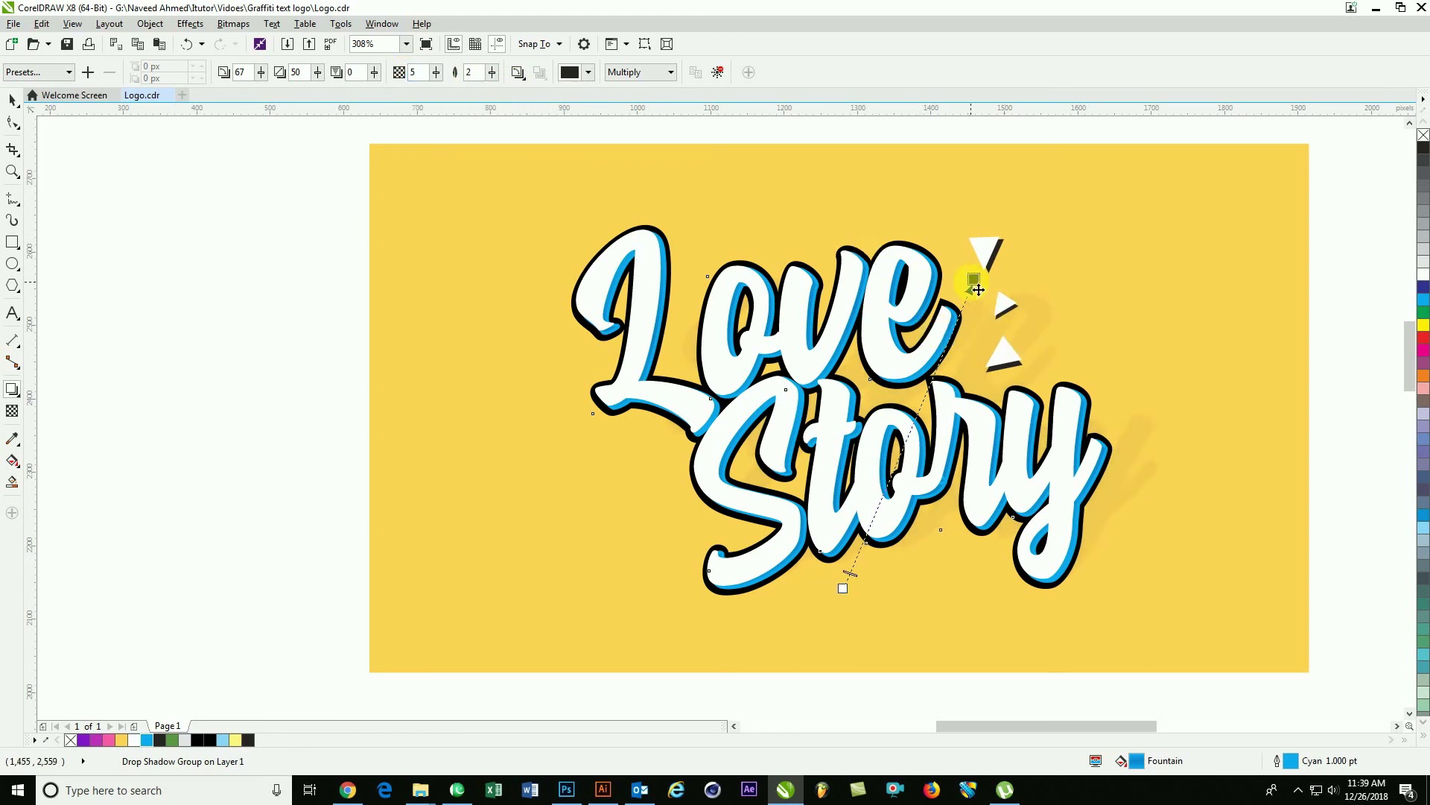
drag(980, 288, 965, 286)
key(space)
key(Escape)
scroll(578, 226, down, 2)
Zoom progressively in on the logo and then tightly on the word Story.
drag(575, 223, 1125, 590)
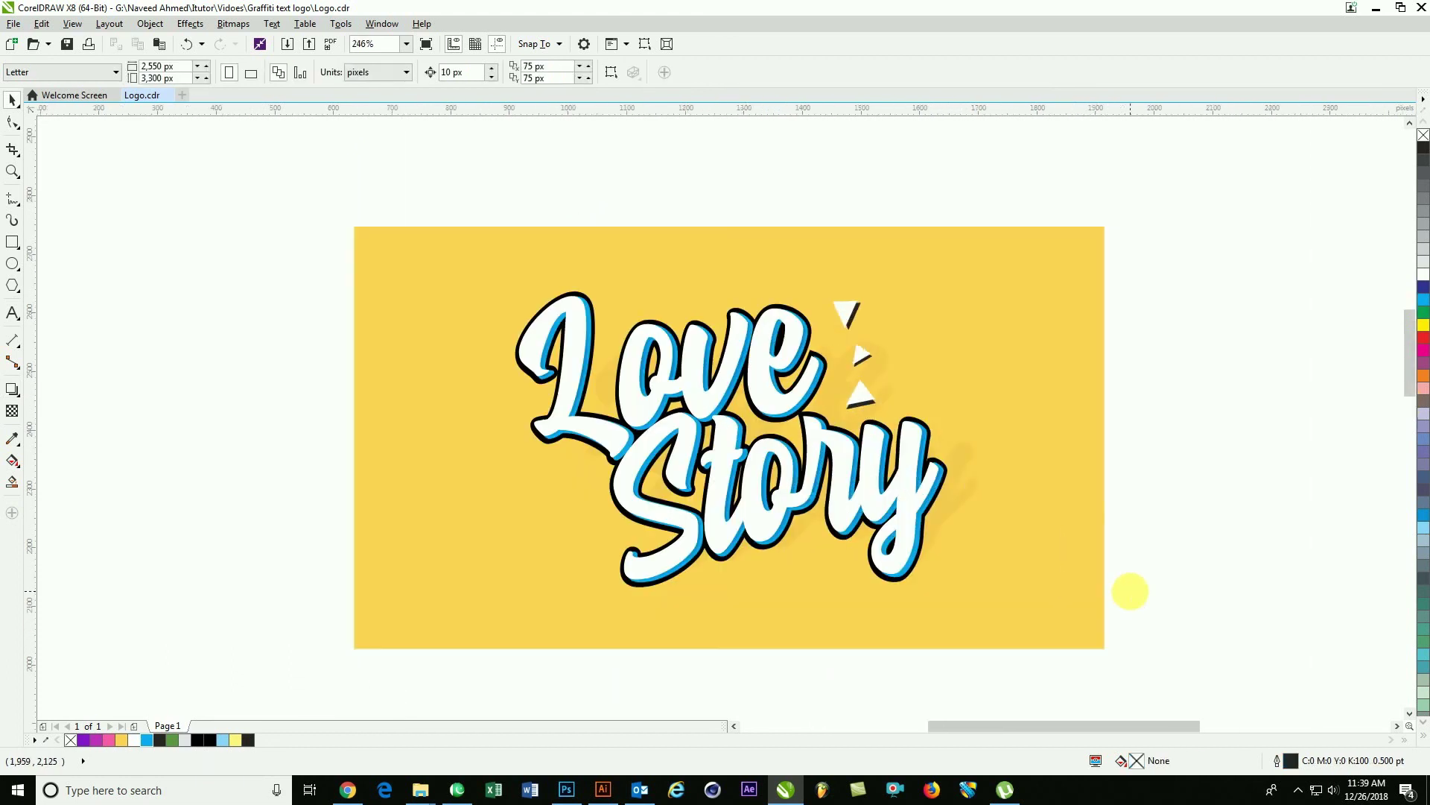
drag(331, 206, 1164, 708)
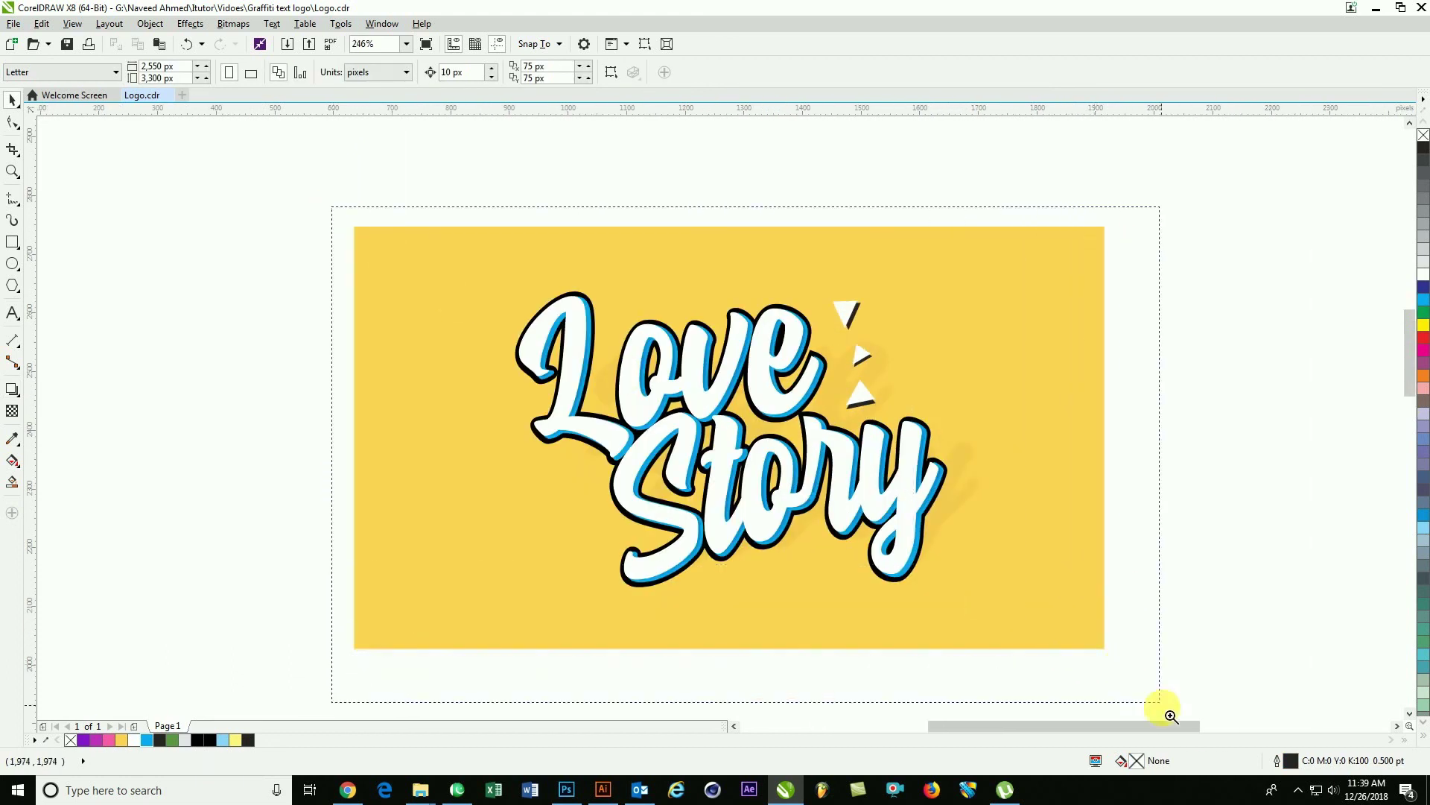
drag(624, 353, 969, 519)
click(794, 337)
drag(808, 348, 805, 345)
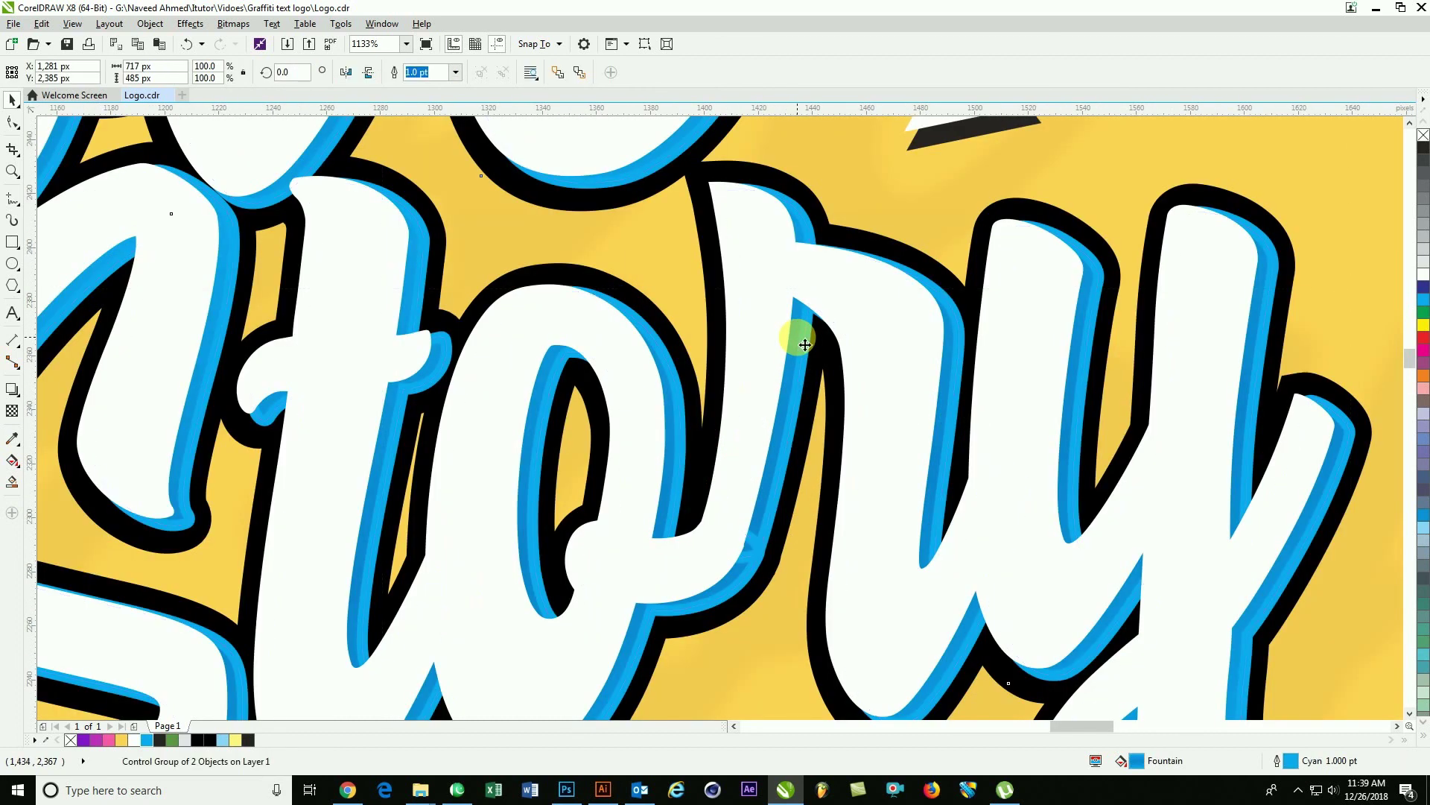
scroll(786, 350, up, 4)
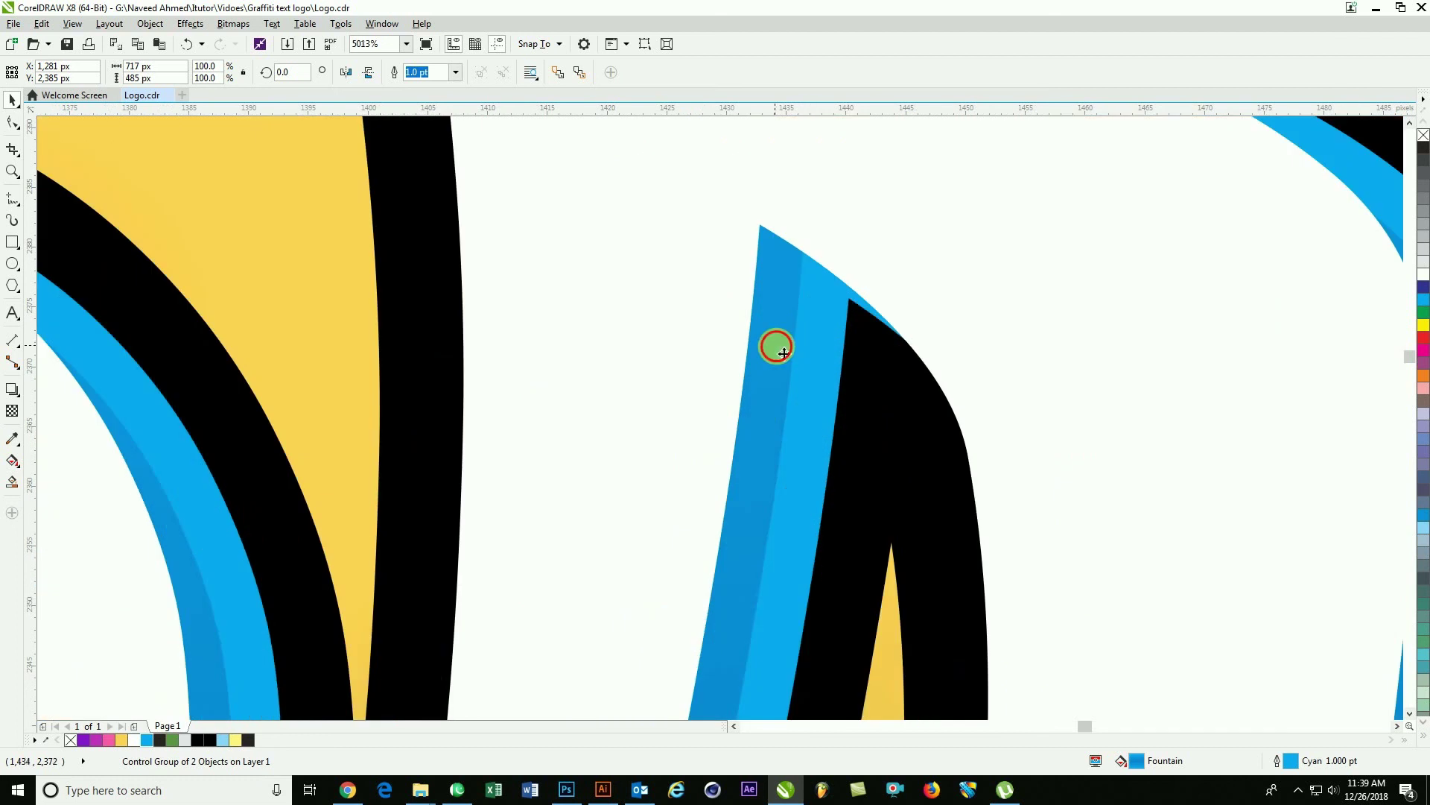
scroll(784, 359, down, 1)
Fit the whole page and all objects in view, then reselect the Love Story lettering.
key(shift+F4)
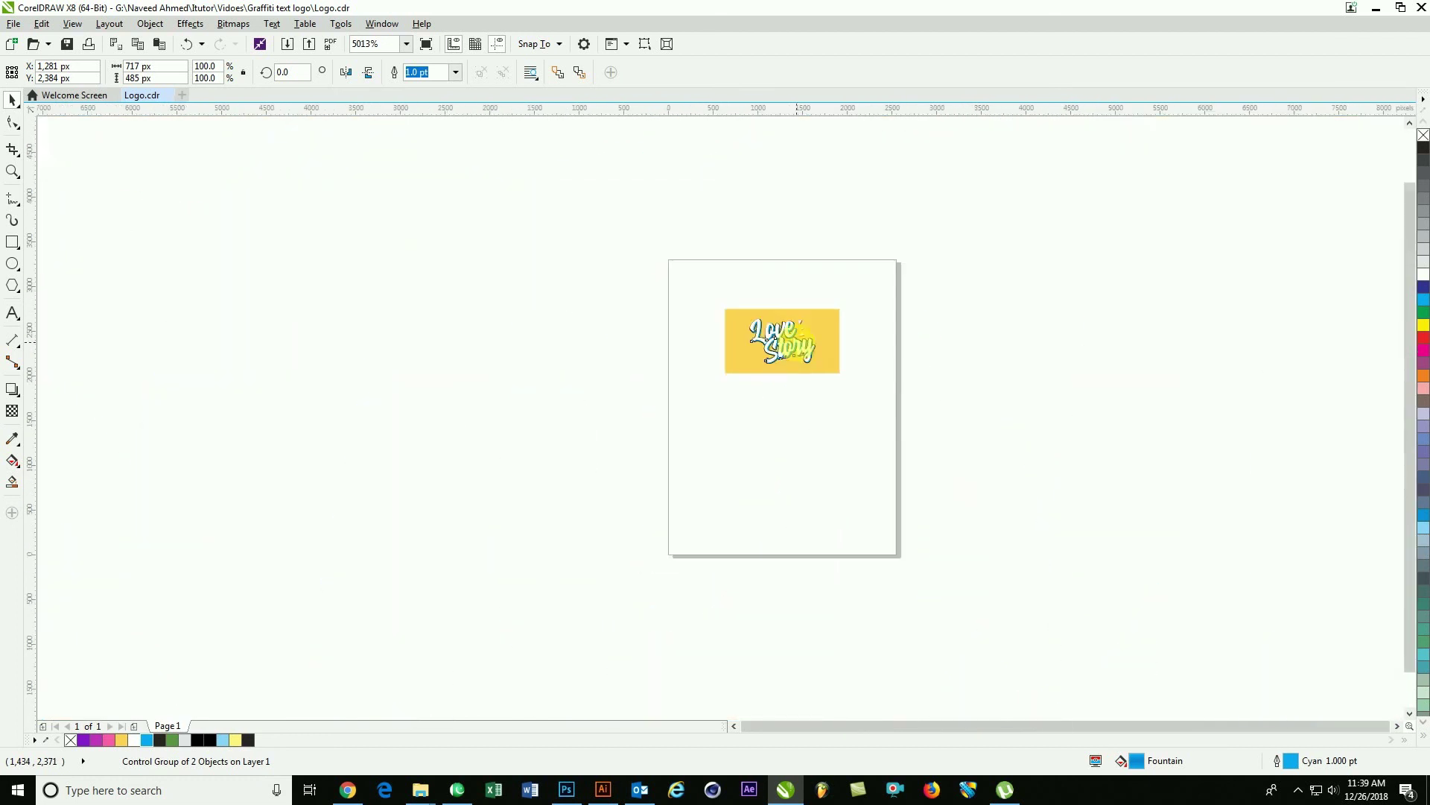
click(956, 370)
key(F4)
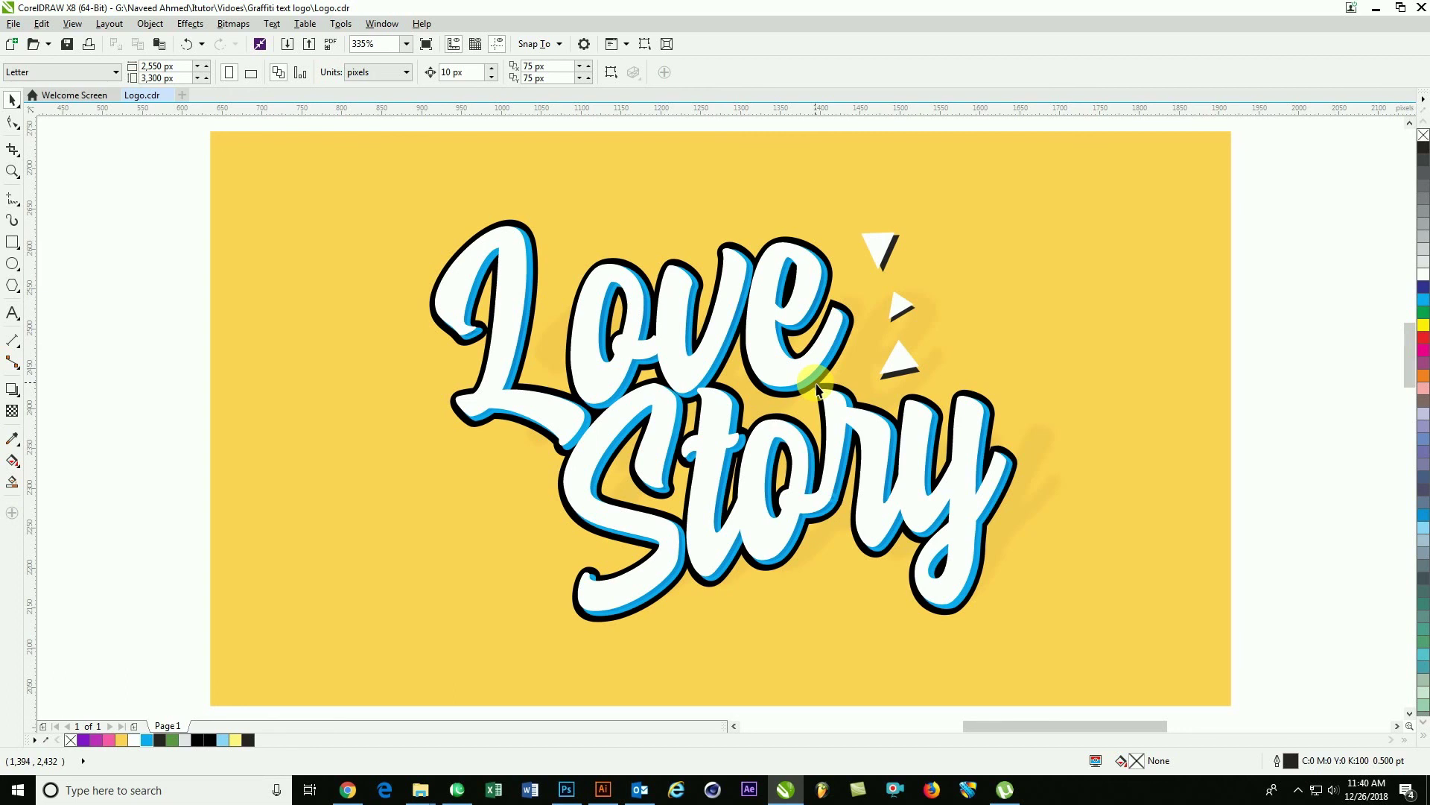
scroll(844, 420, down, 1)
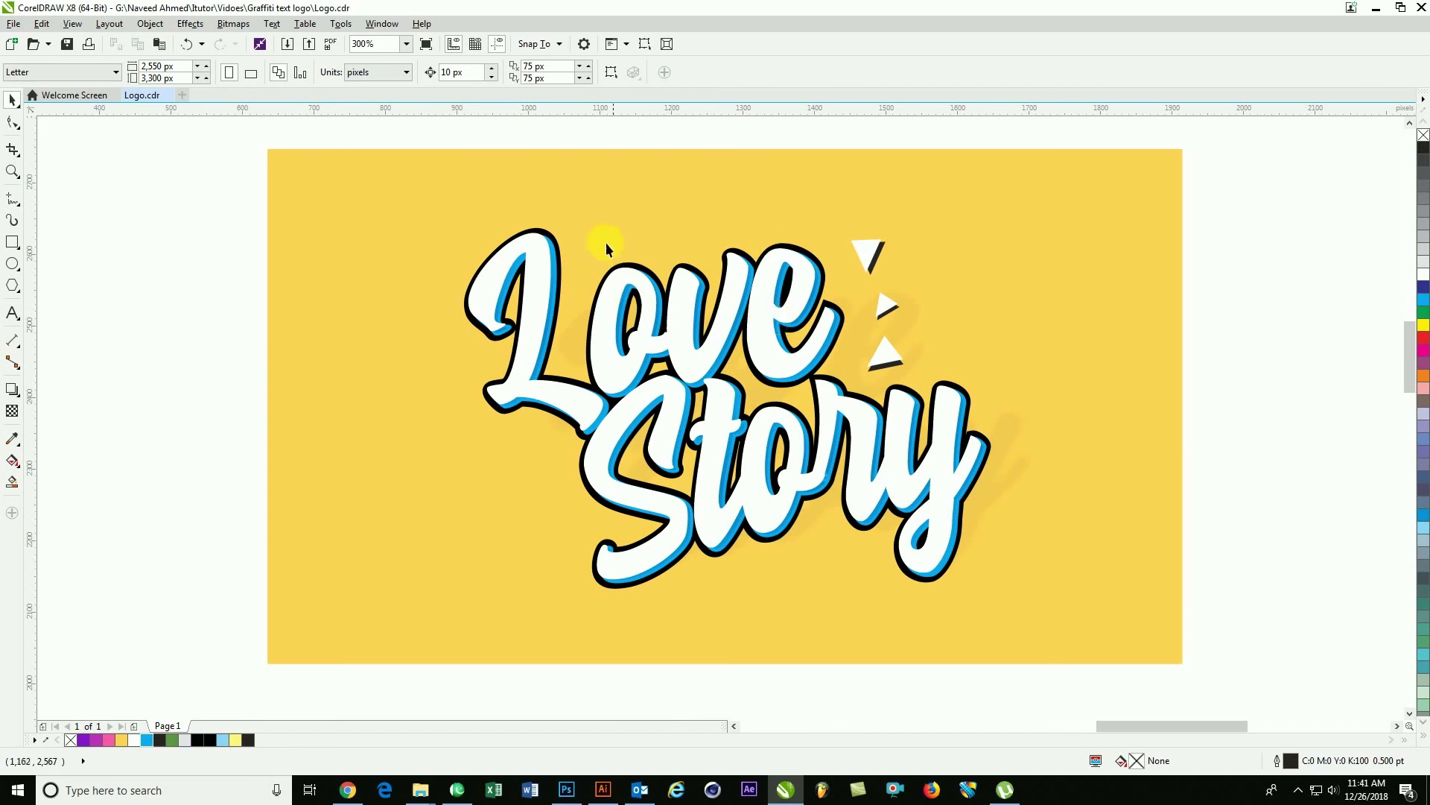
click(539, 234)
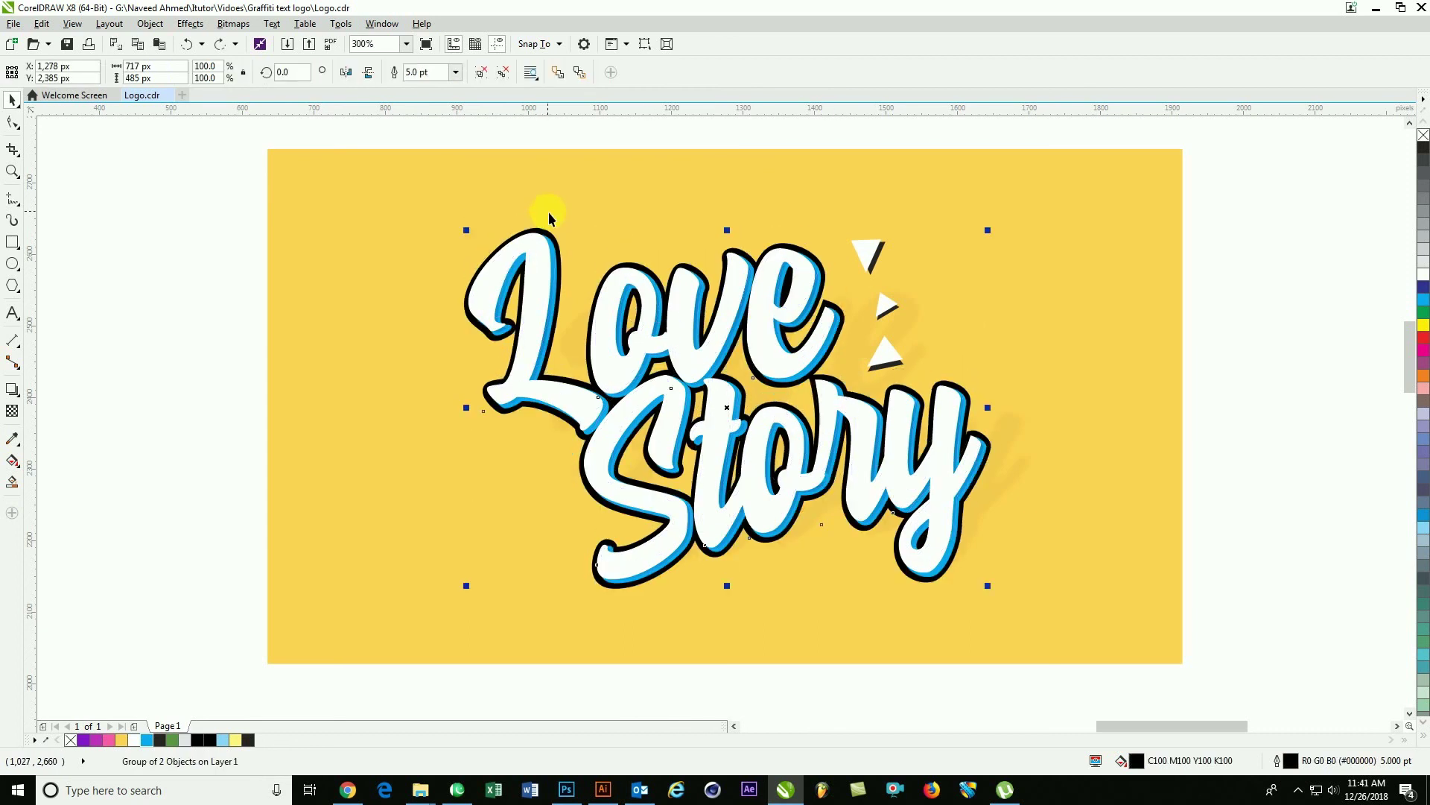
Set the Love Story lettering outline width to 8 pt after trying 10 pt.
key(F12)
text(10)
key(Return)
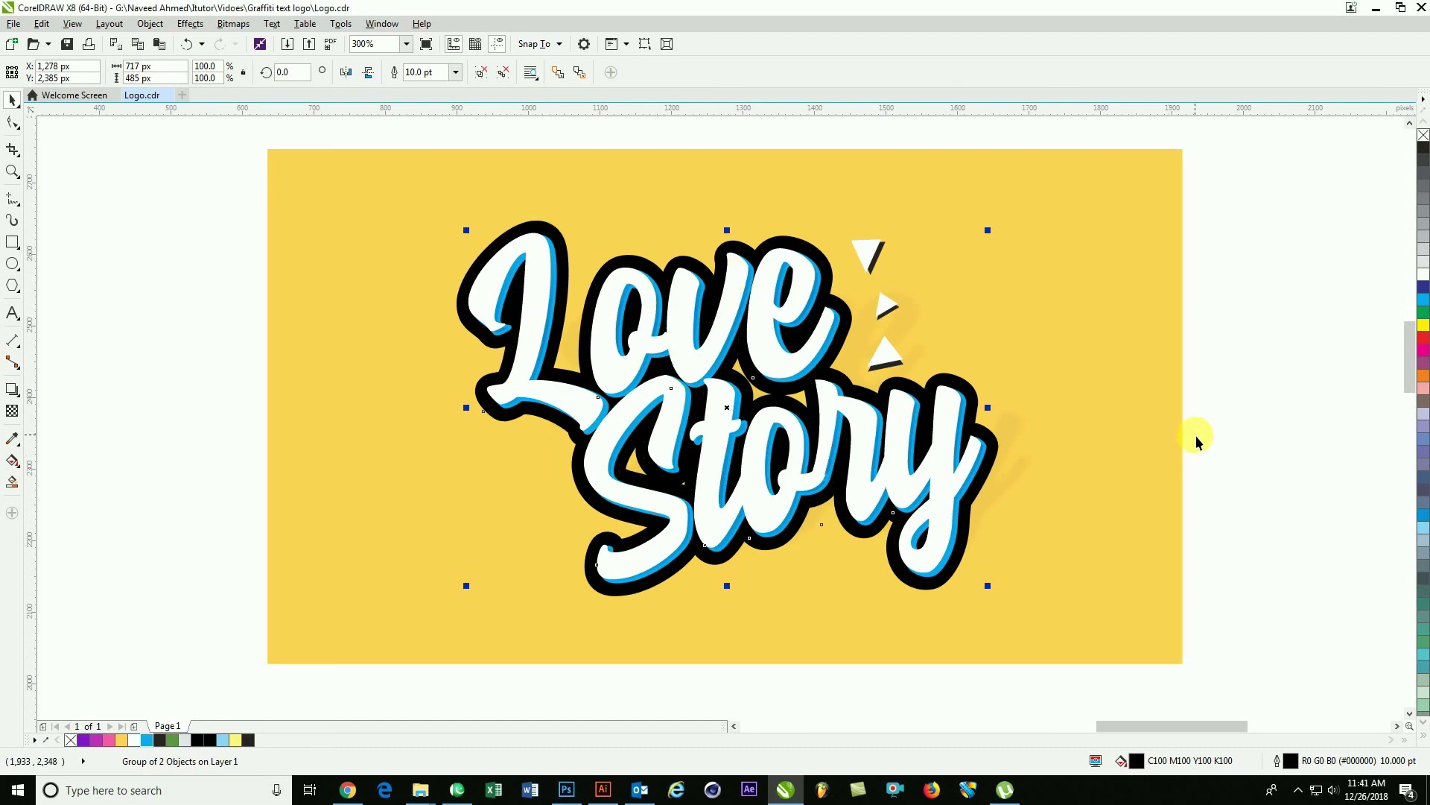
key(F12)
text(8)
key(Return)
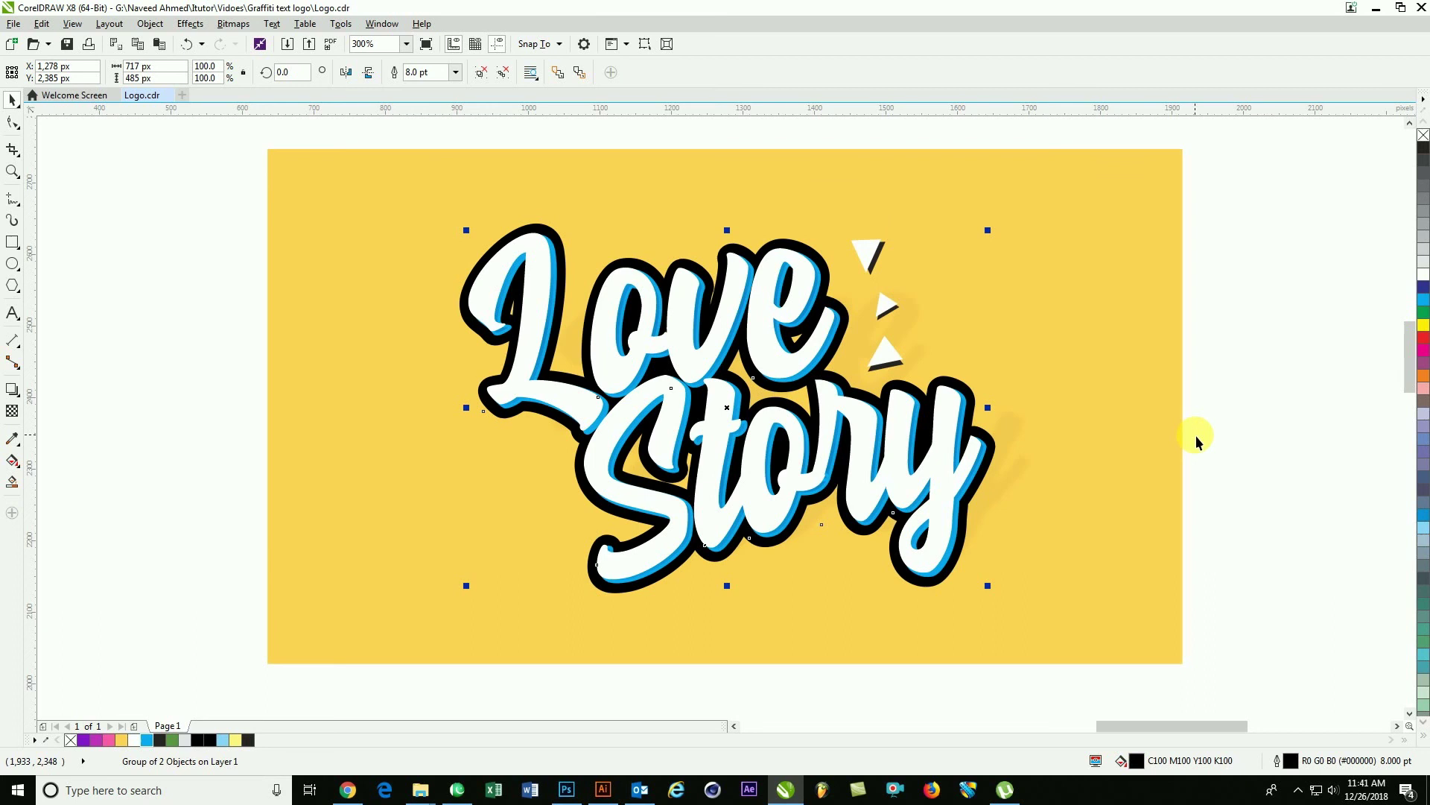
key(ctrl+z)
key(ctrl+shift+z)
key(F12)
key(Escape)
Nudge the lettering group slightly right and down, then select the triangle accents beside Love.
scroll(677, 450, up, 5)
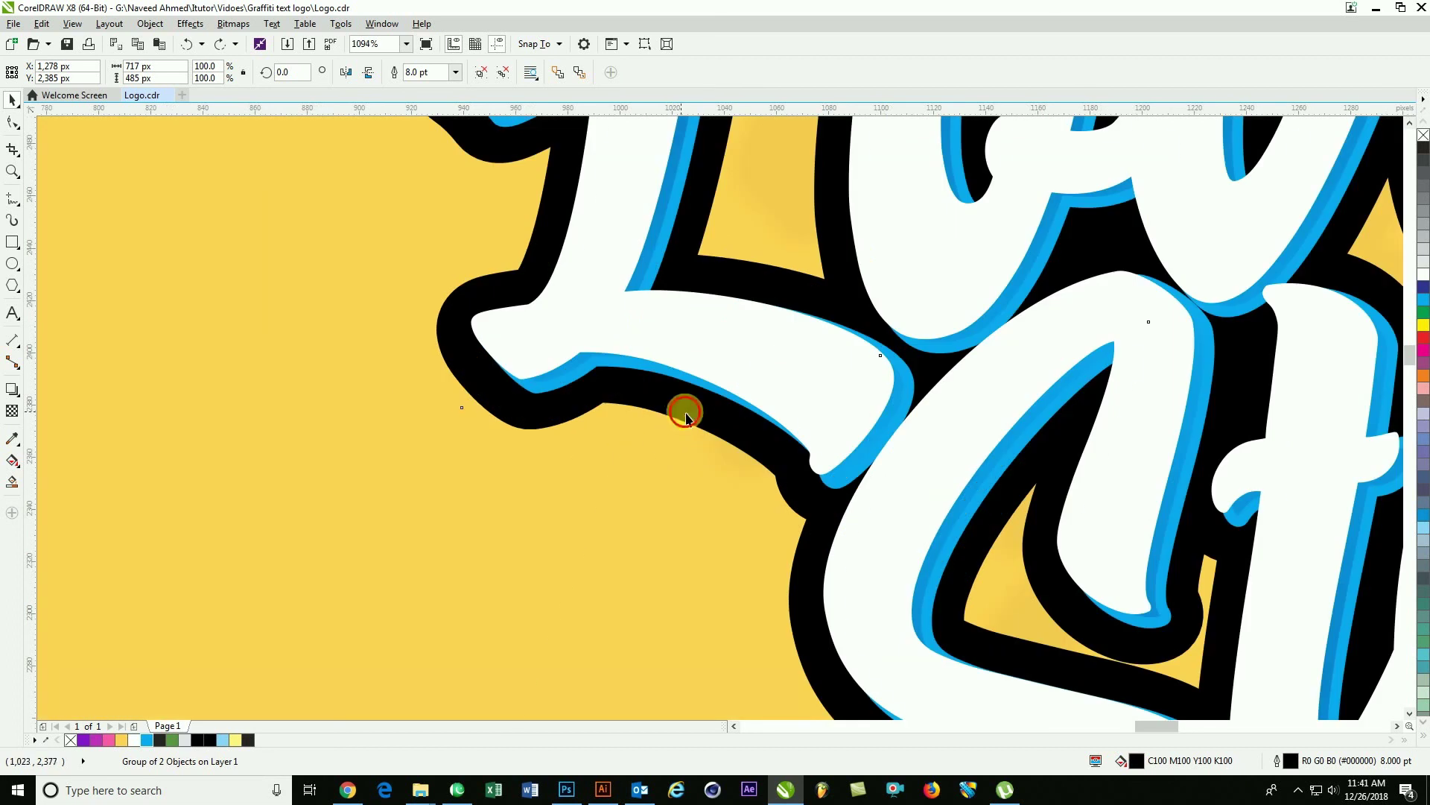
click(700, 419)
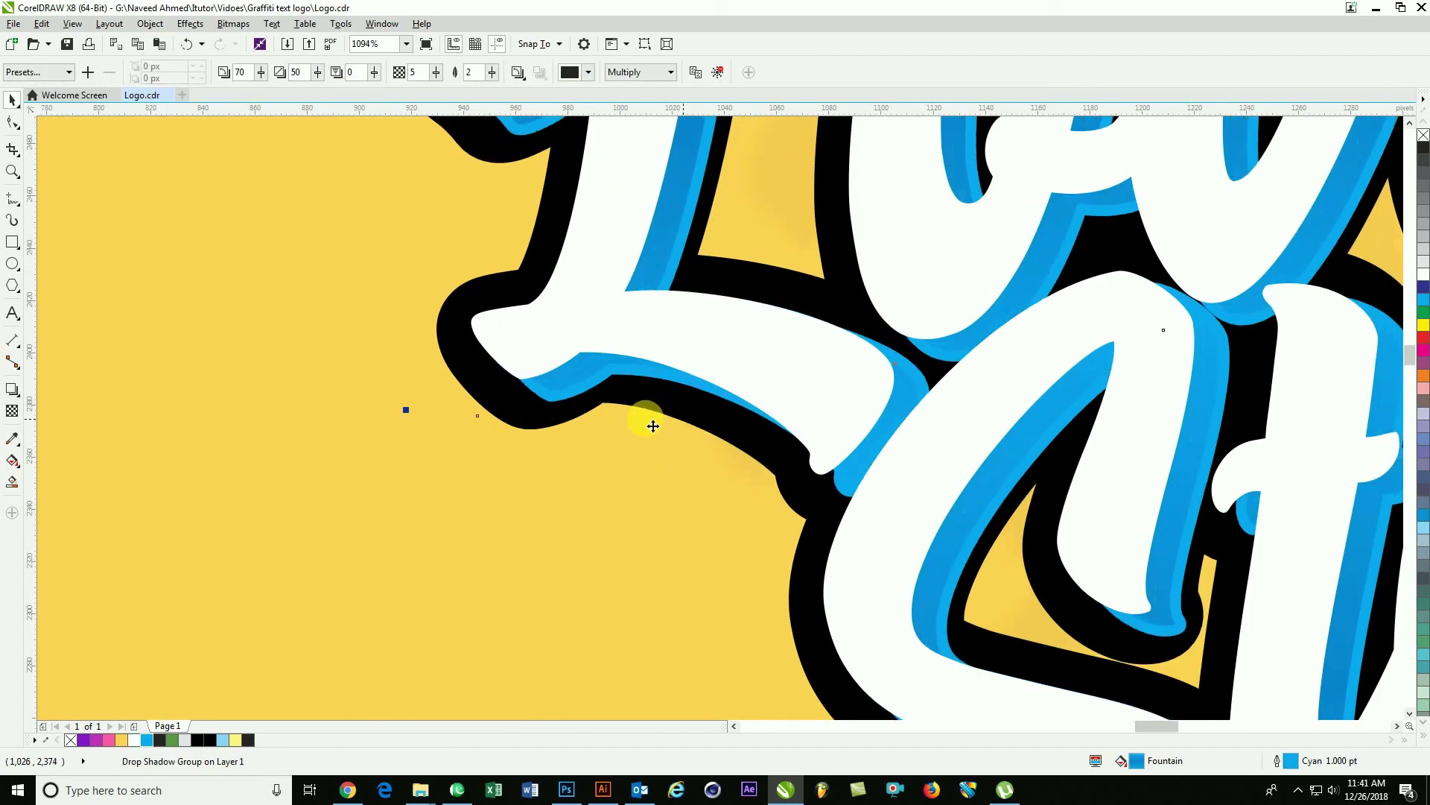
click(470, 380)
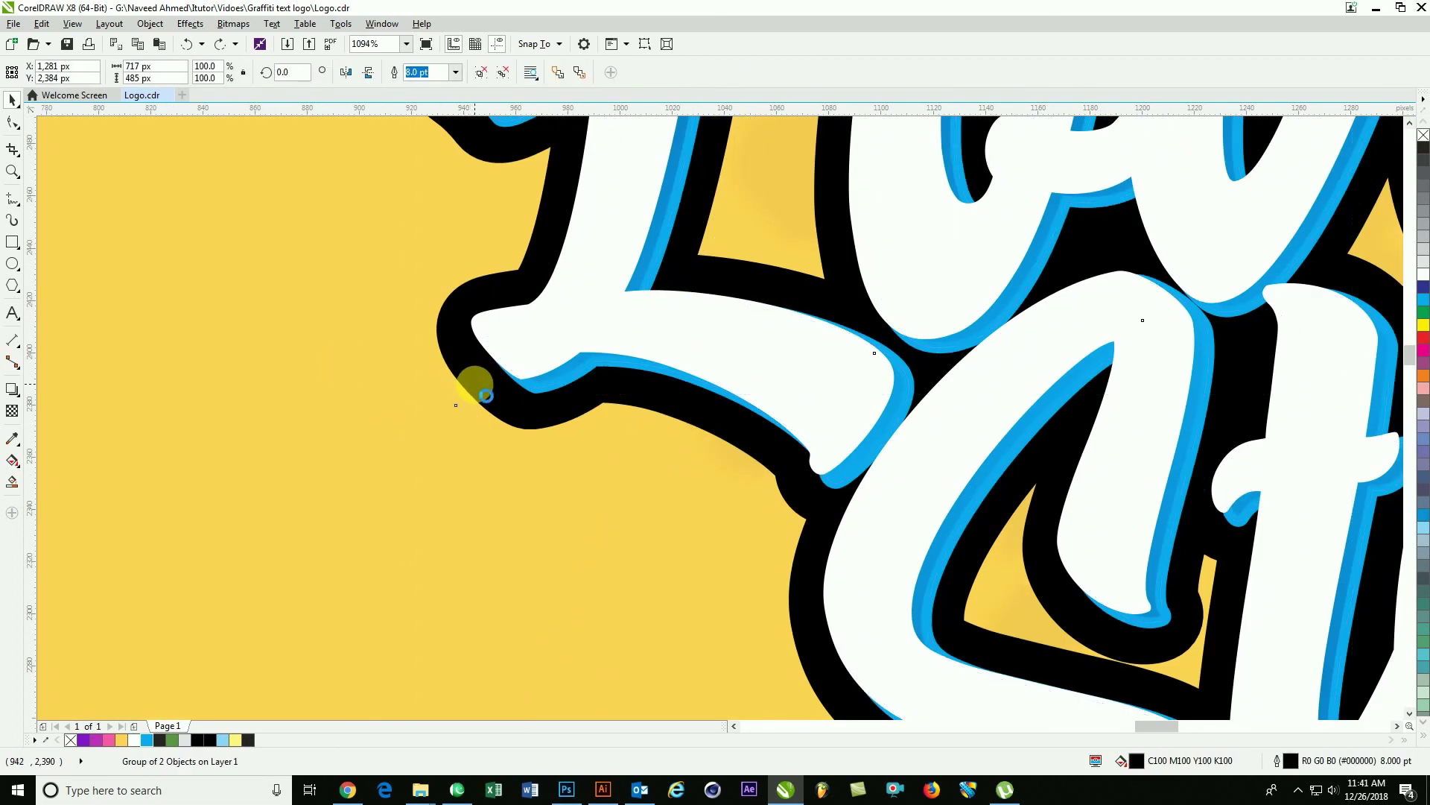
drag(475, 385, 483, 391)
scroll(480, 391, down, 1)
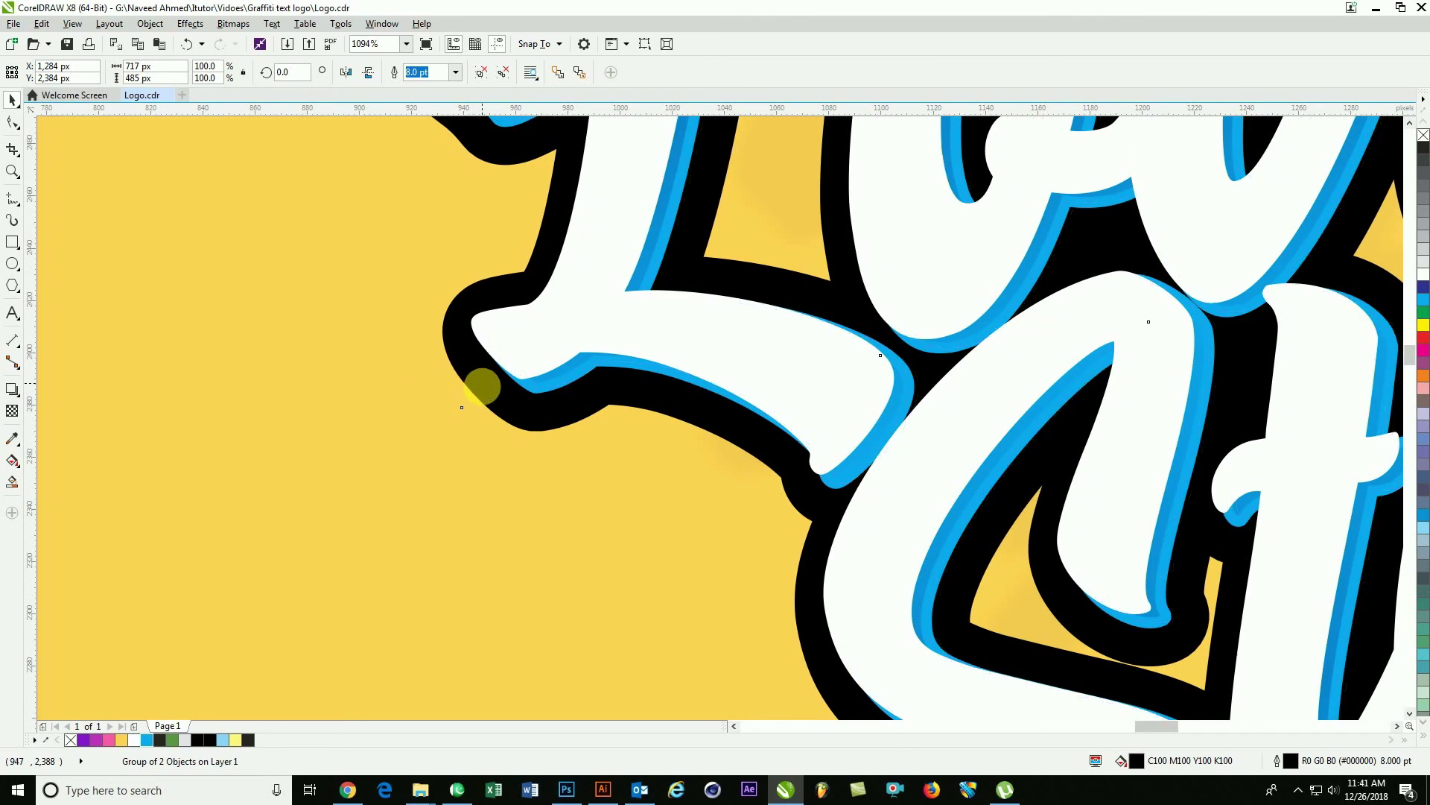
scroll(481, 386, down, 4)
scroll(480, 386, down, 2)
key(Escape)
drag(329, 262, 775, 543)
click(905, 237)
Fill the three small triangles beside Love with pure black.
shift+click(921, 283)
shift+click(921, 325)
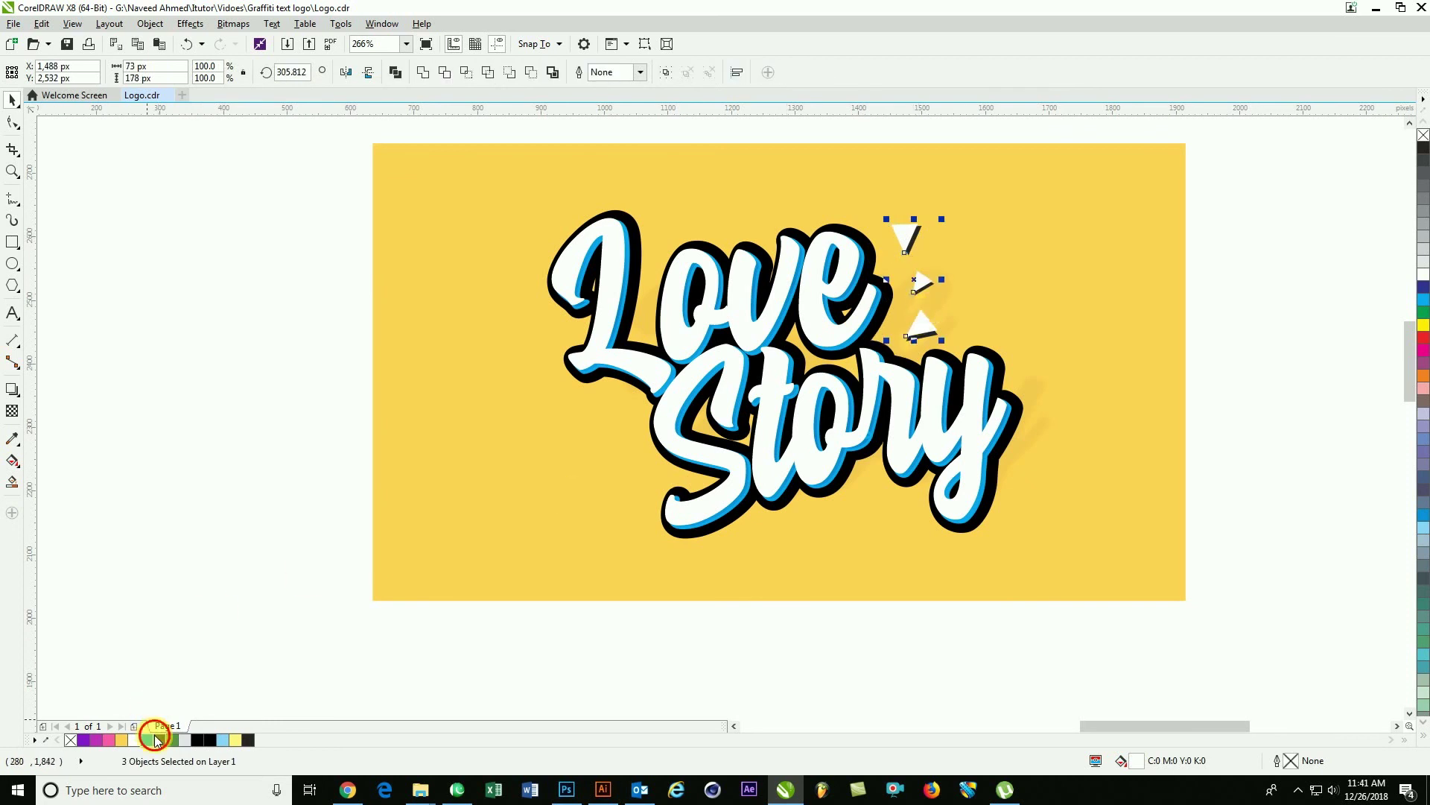
click(159, 739)
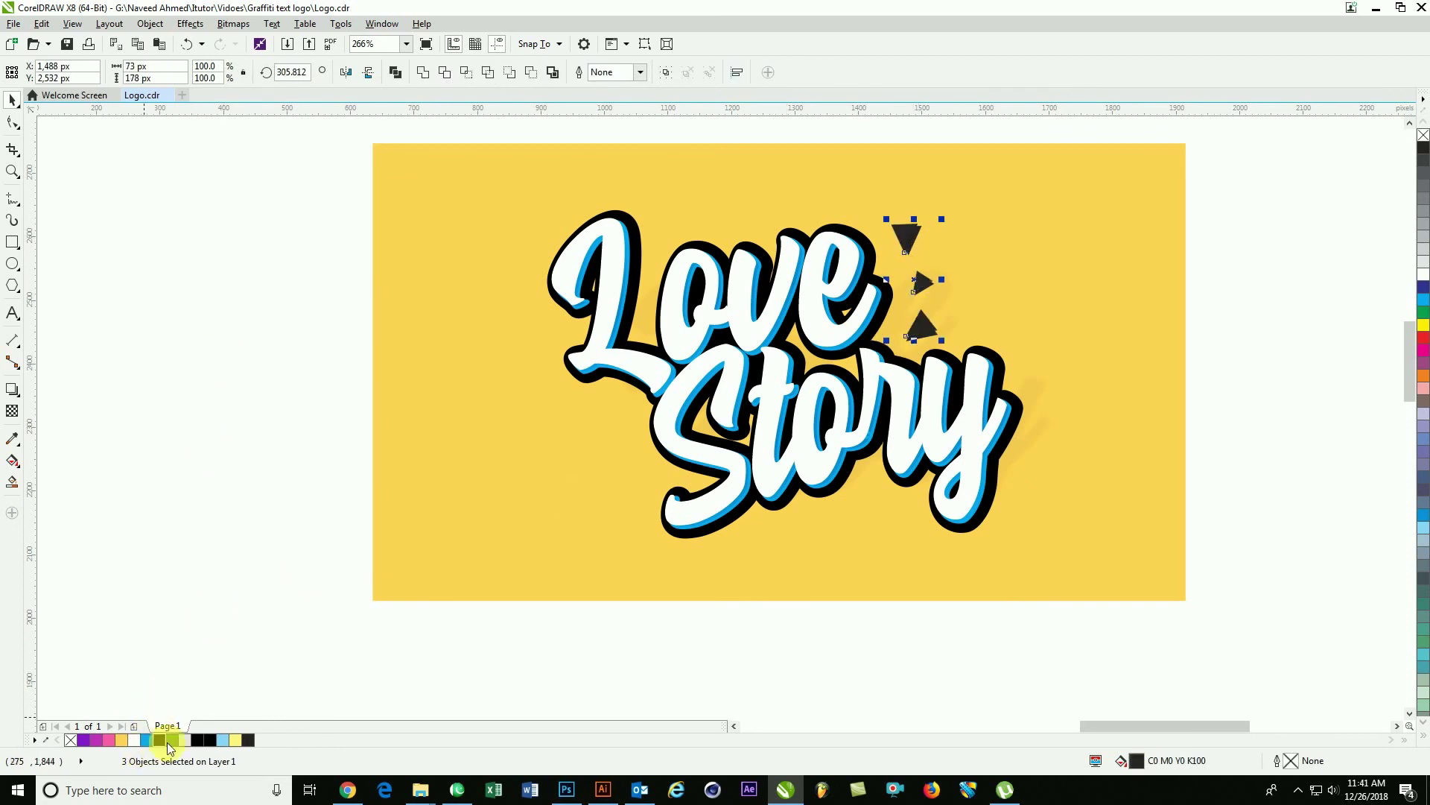
click(207, 740)
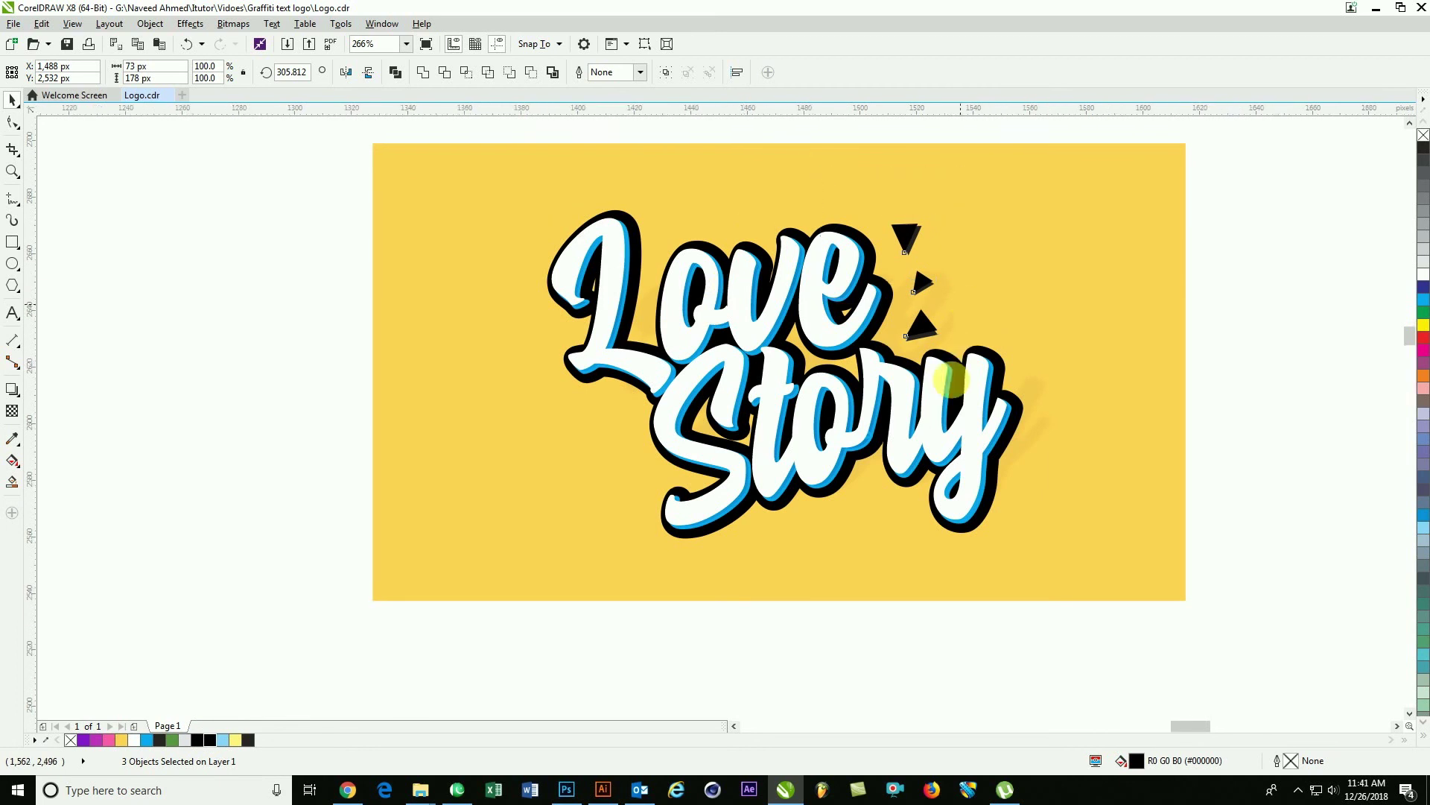
scroll(943, 180, up, 4)
Fill the offset shapes behind the triangles with white, then zoom to fit the logo.
click(840, 389)
shift+click(882, 623)
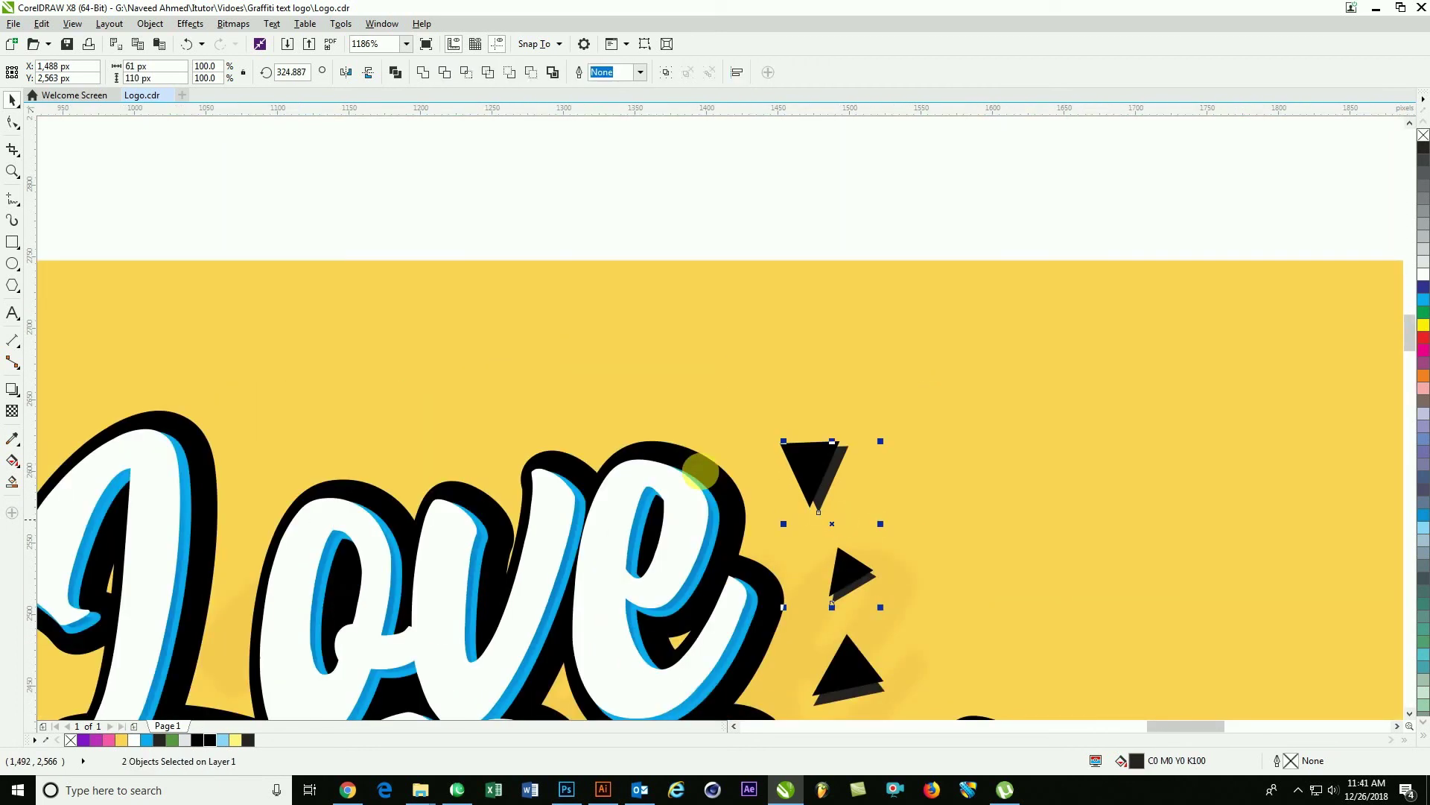
scroll(857, 629, down, 2)
scroll(857, 630, up, 2)
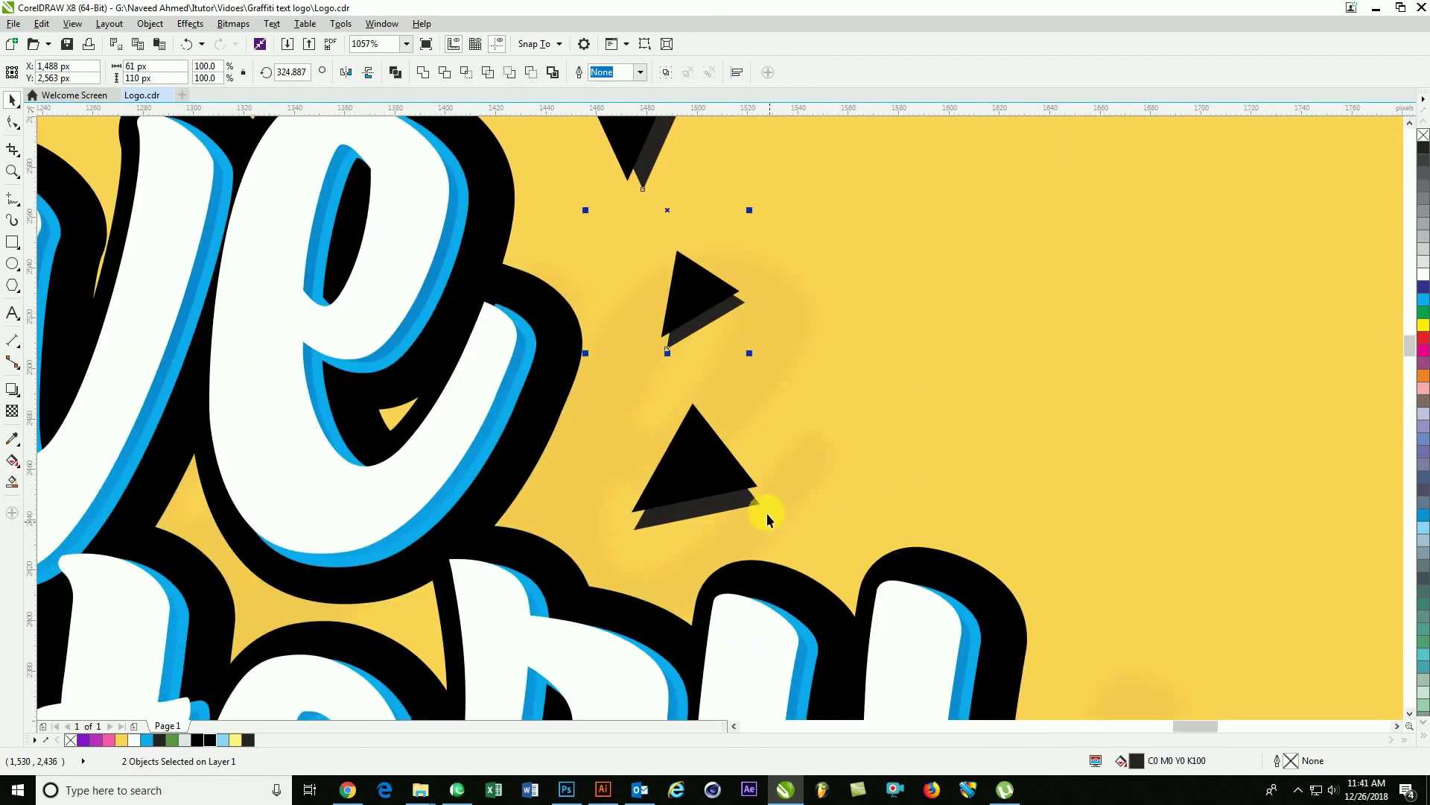
click(1423, 279)
click(1180, 304)
click(846, 233)
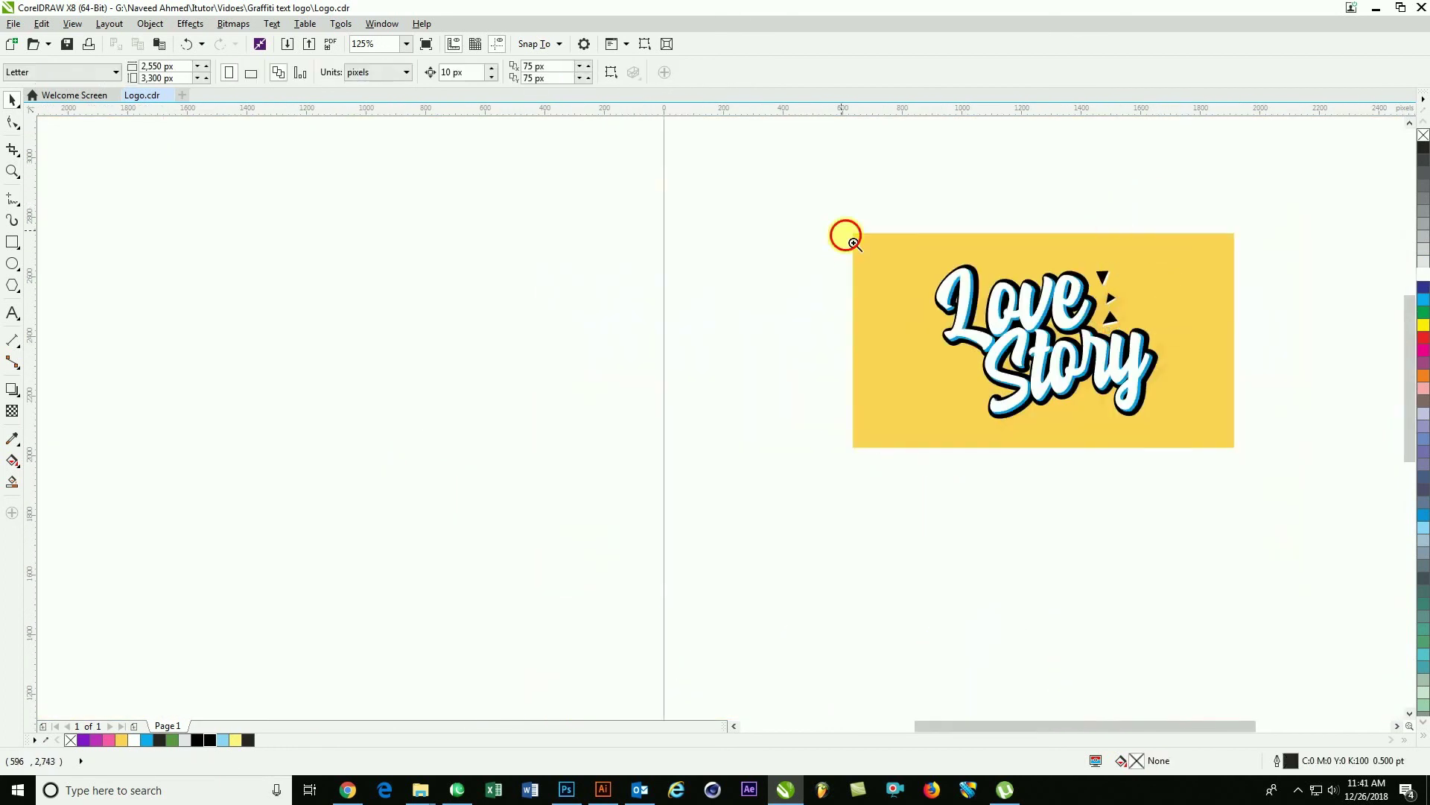
key(F4)
Try coloring the three triangle offset shapes blue, then undo it.
click(914, 237)
shift+click(927, 285)
shift+click(930, 339)
click(147, 740)
click(1258, 374)
key(ctrl+z)
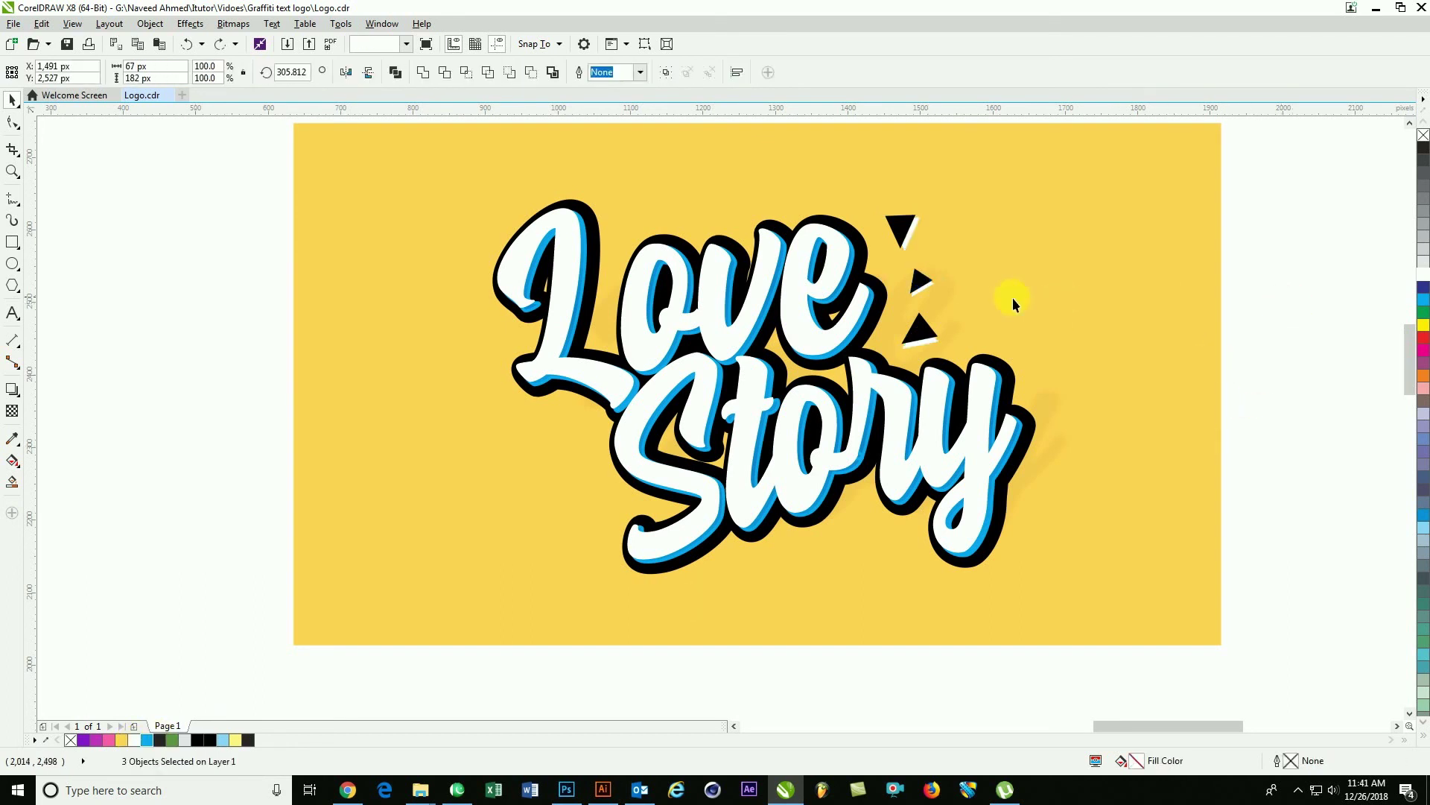
Delete the triangles' white offsets to reveal the blue offsets beneath, then zoom to the logo.
click(924, 283)
click(930, 345)
shift+click(914, 231)
shift+click(917, 289)
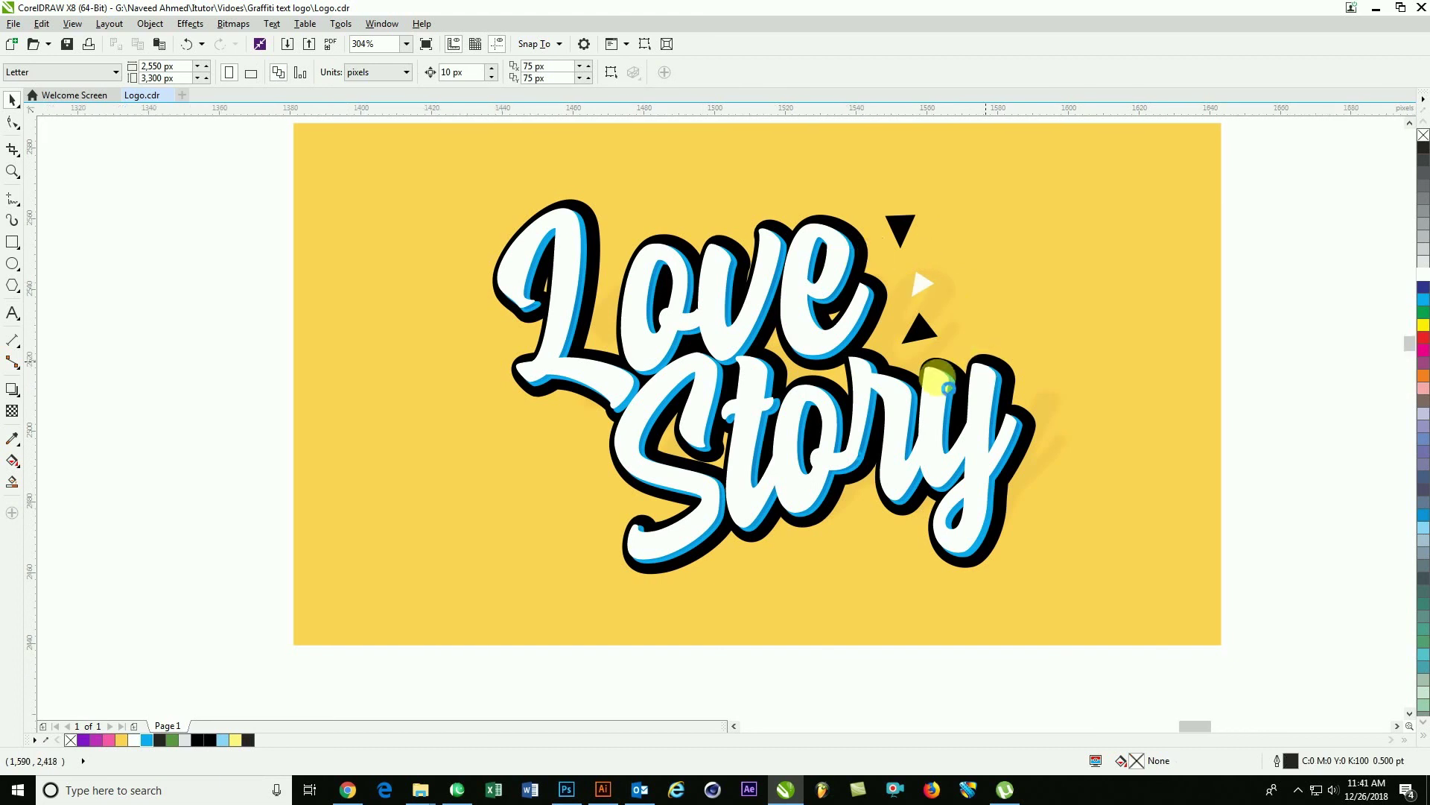
scroll(933, 293, up, 5)
drag(758, 333, 779, 369)
key(ctrl+z)
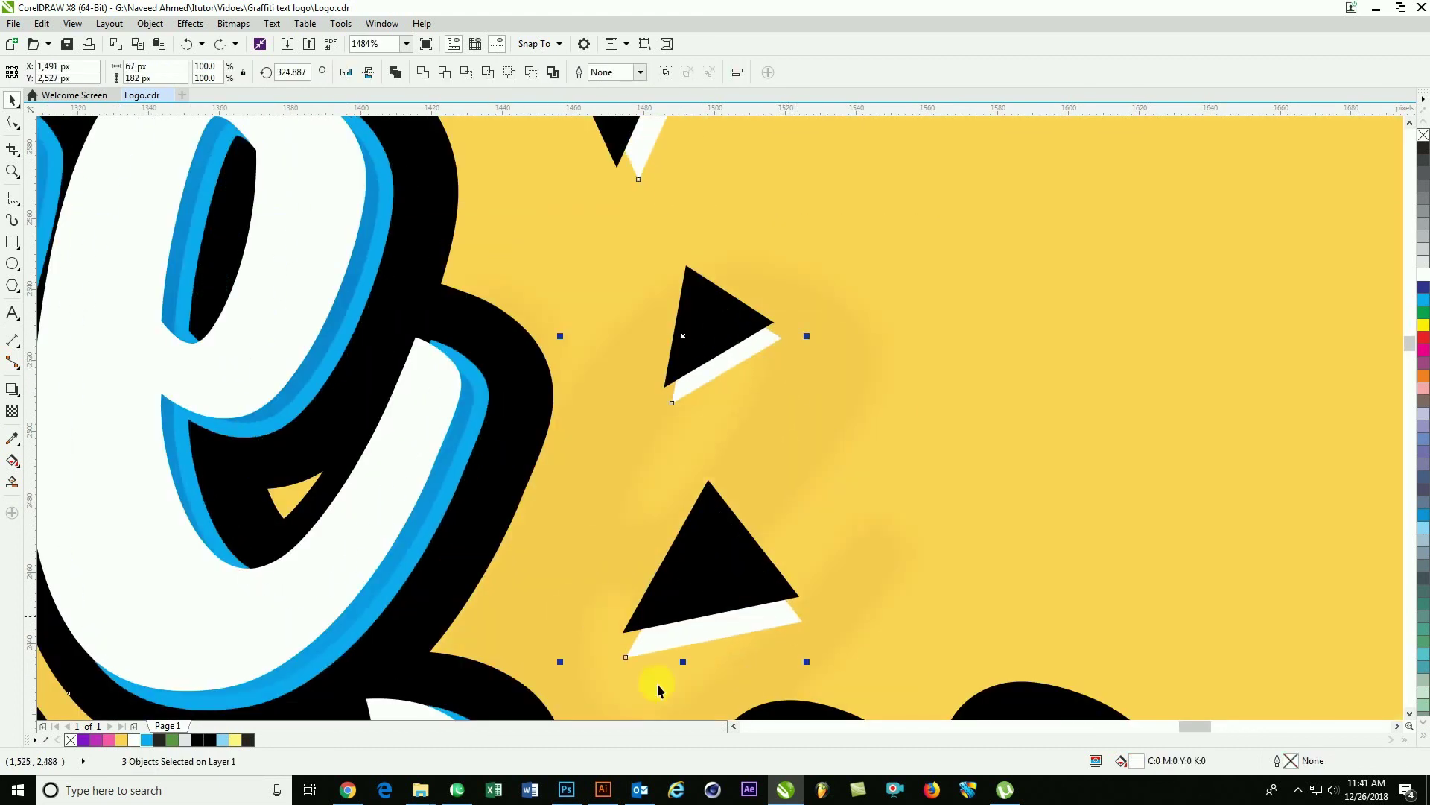
key(Delete)
scroll(574, 390, down, 6)
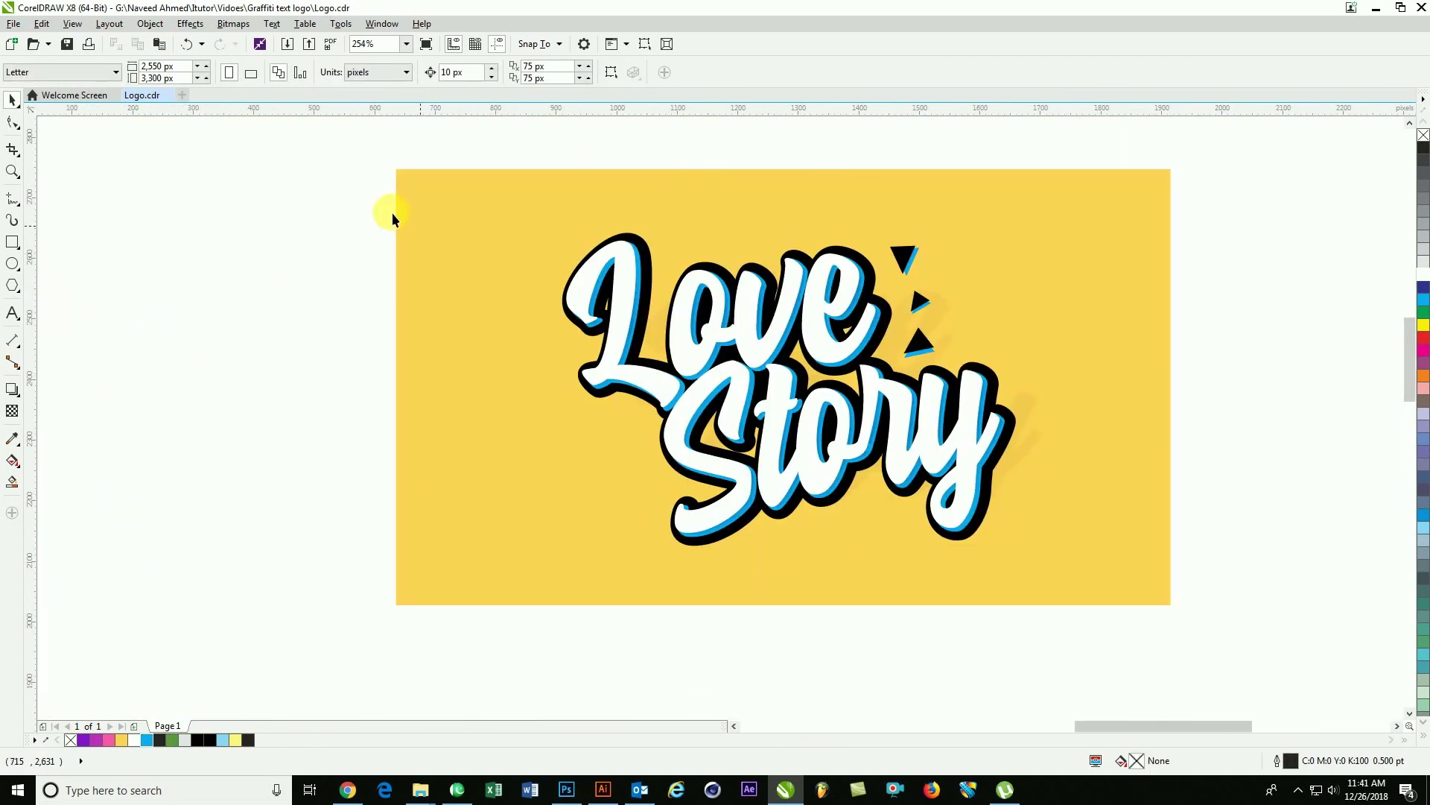
drag(383, 153, 1161, 623)
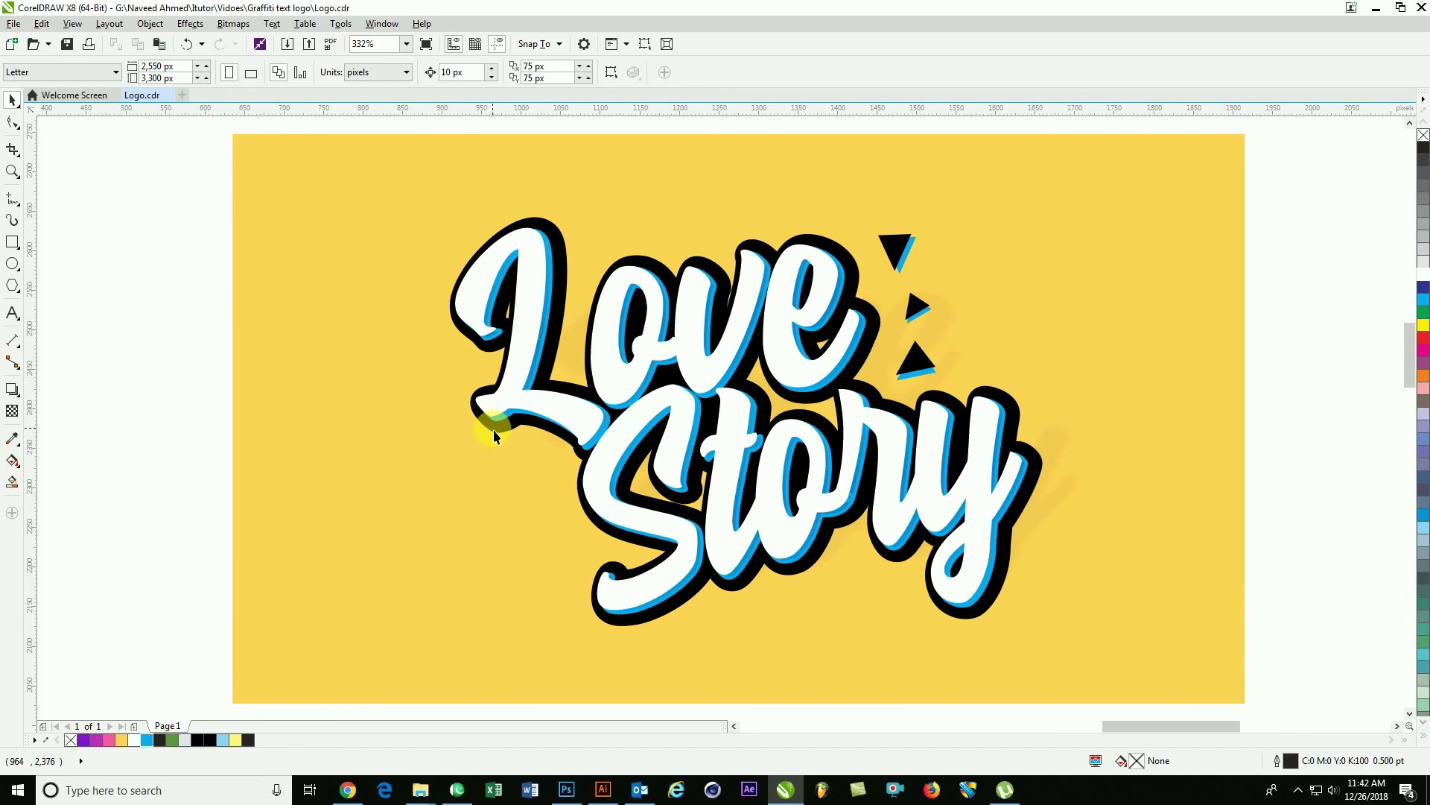
Give the Love Story lettering group's outline a 10 pt width.
click(486, 430)
key(ctrl+z)
key(F12)
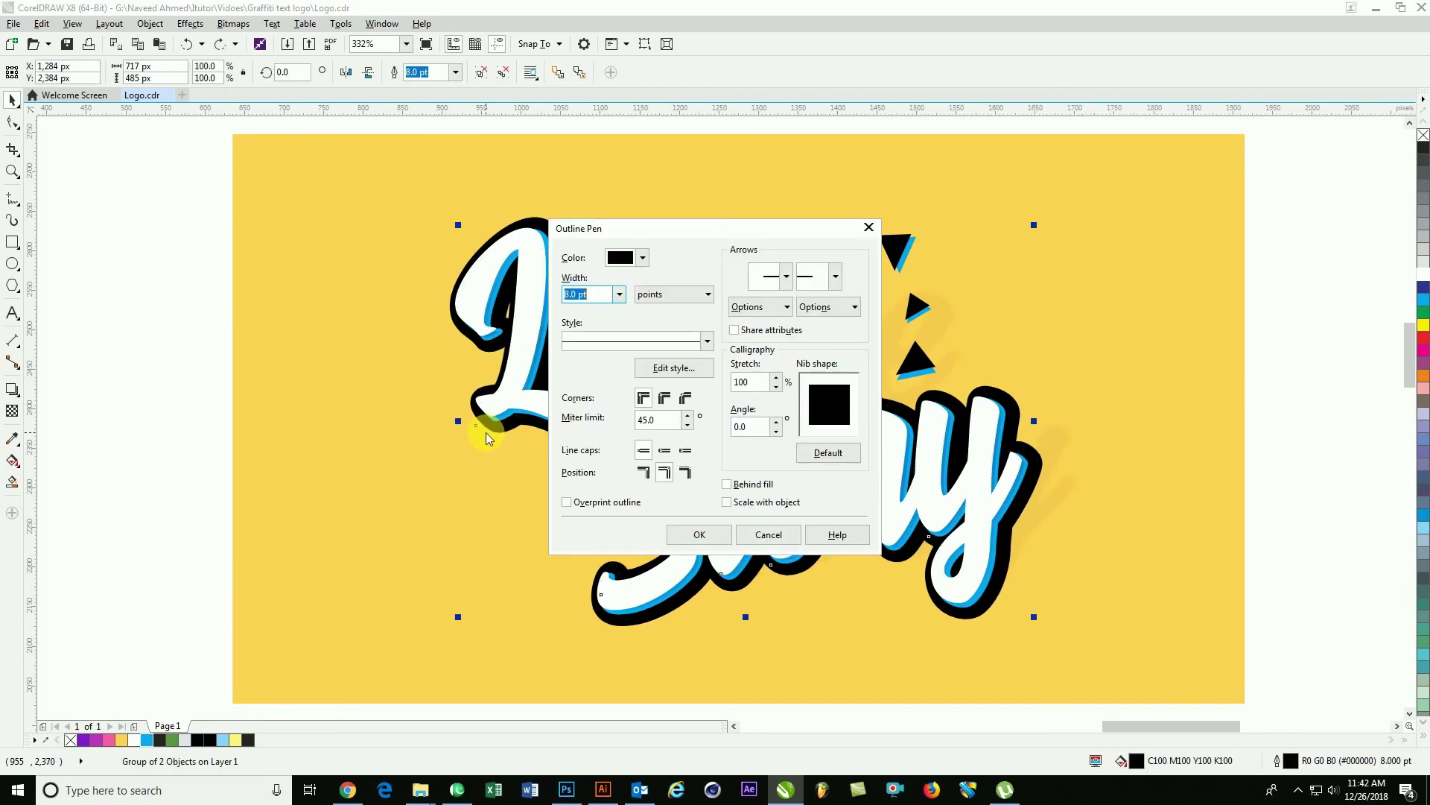
text(0)
key(Return)
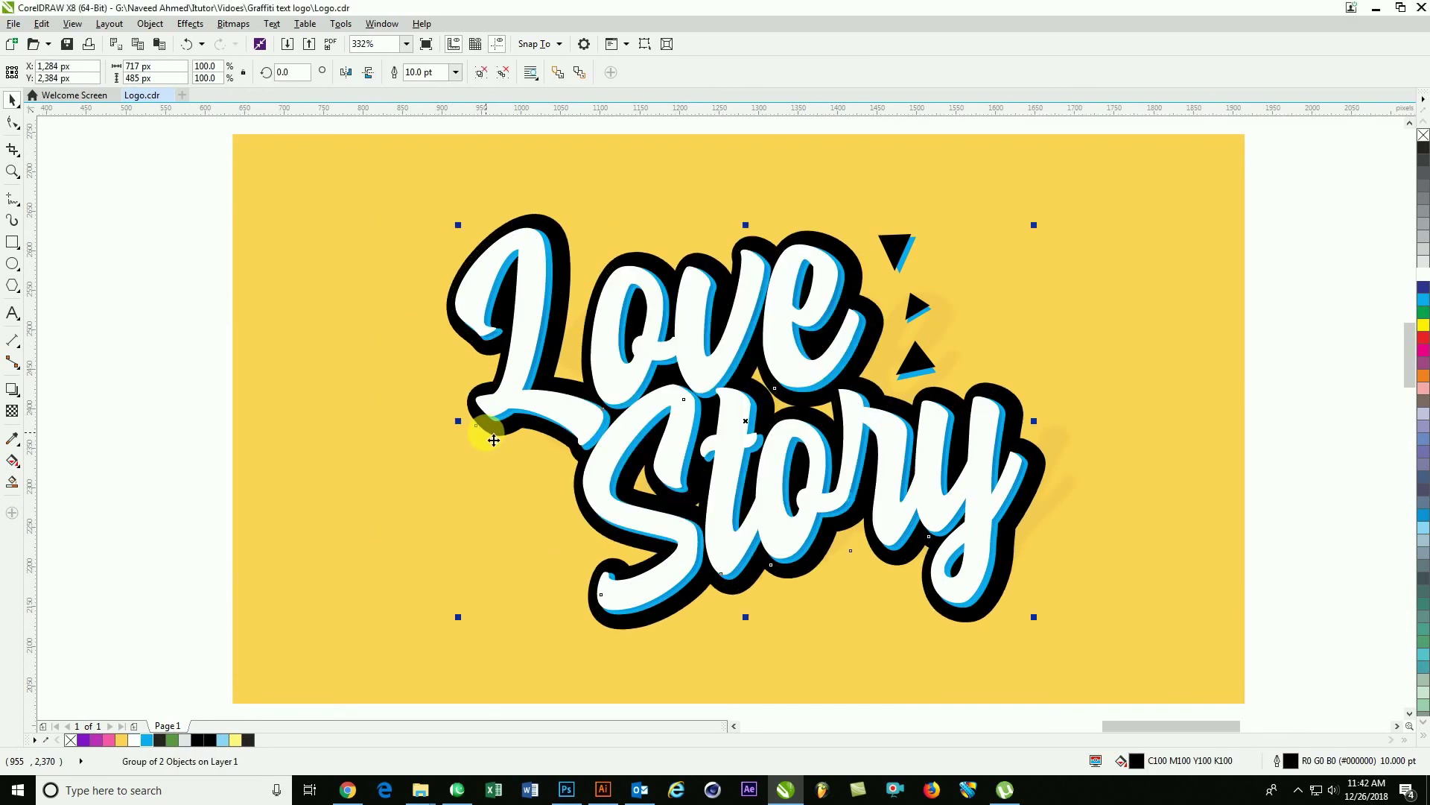
Increase the lettering outline width to 15 pt, then settle on 12 pt.
key(F12)
text(15)
key(Return)
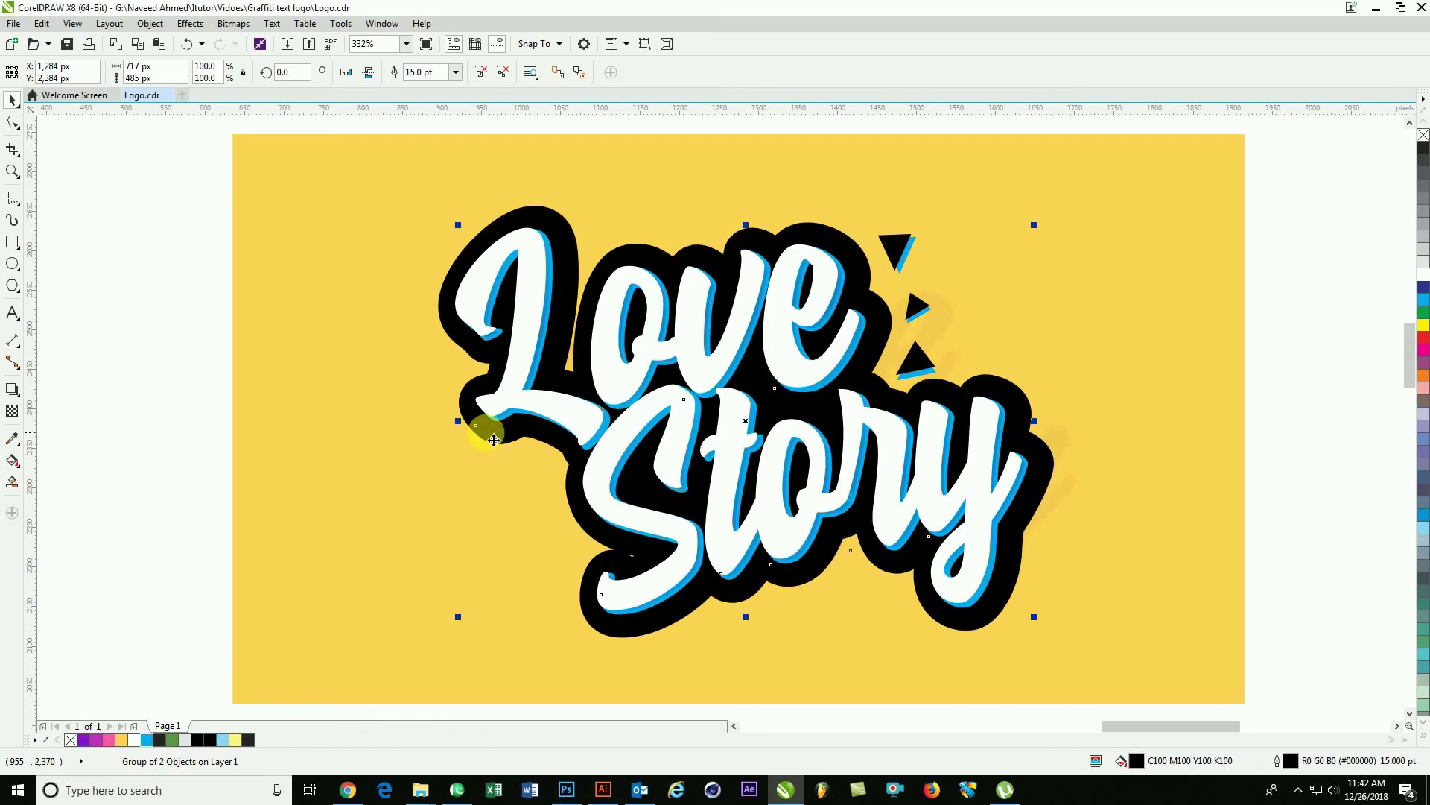
key(F12)
text(12)
key(Return)
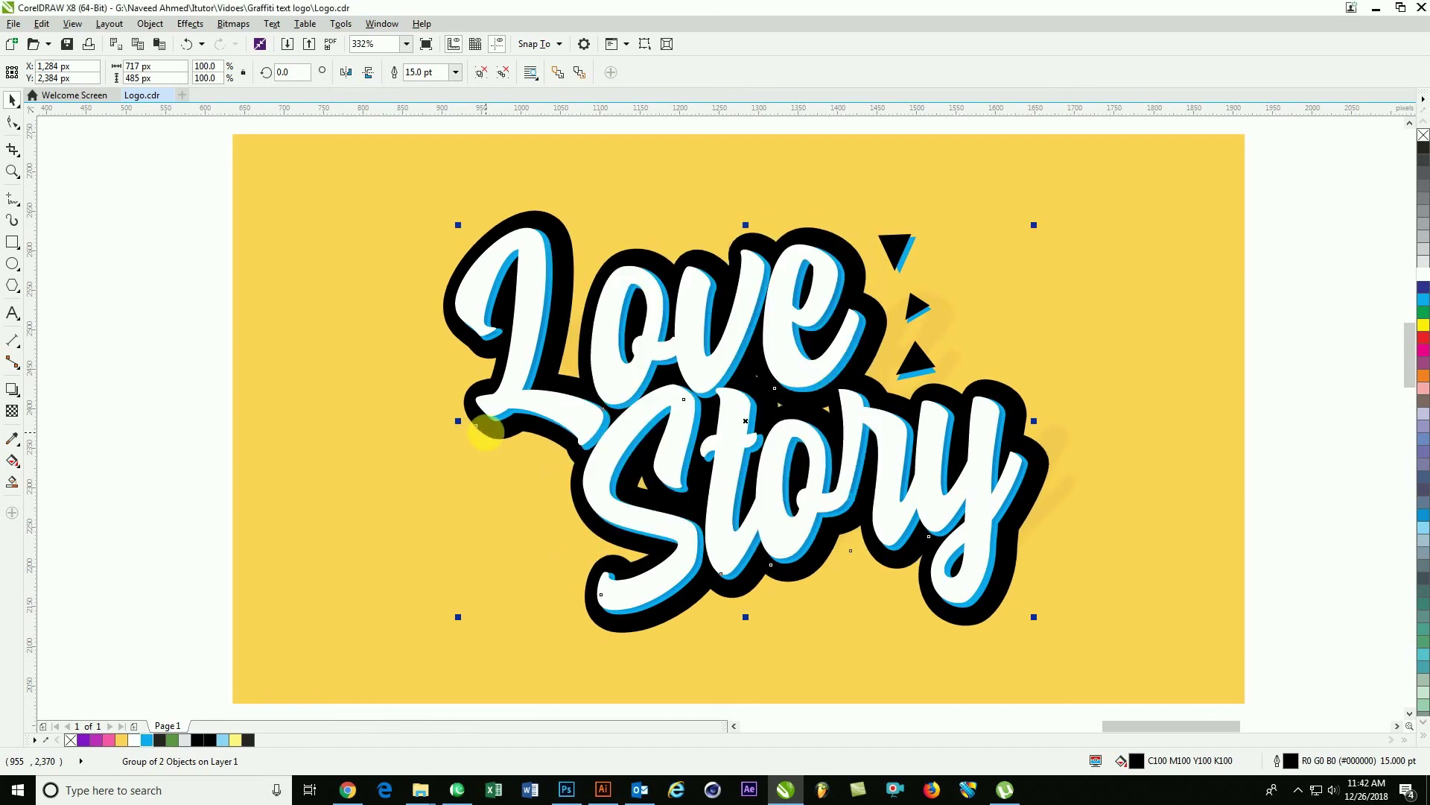
scroll(958, 457, down, 2)
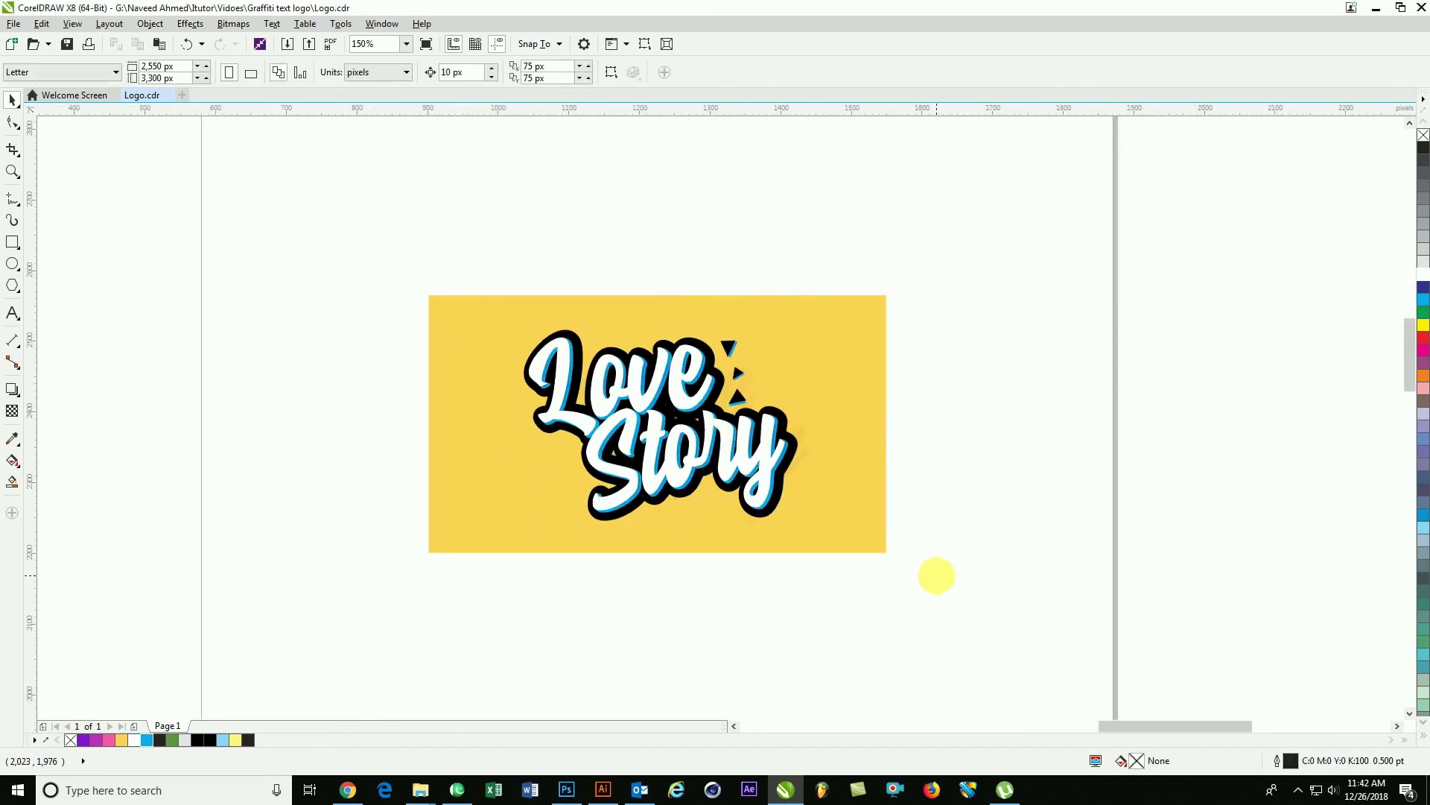
scroll(936, 574, up, 2)
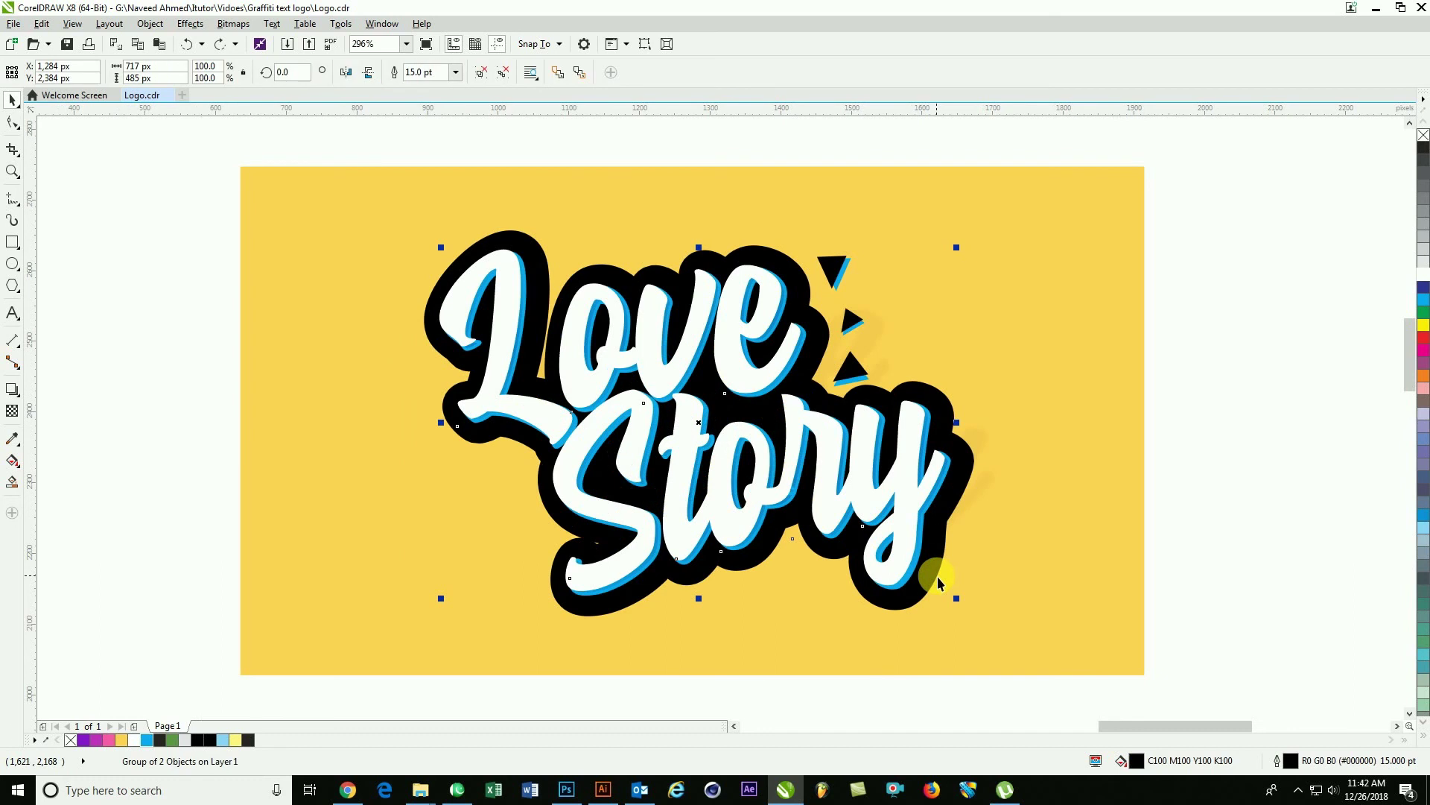
click(1013, 553)
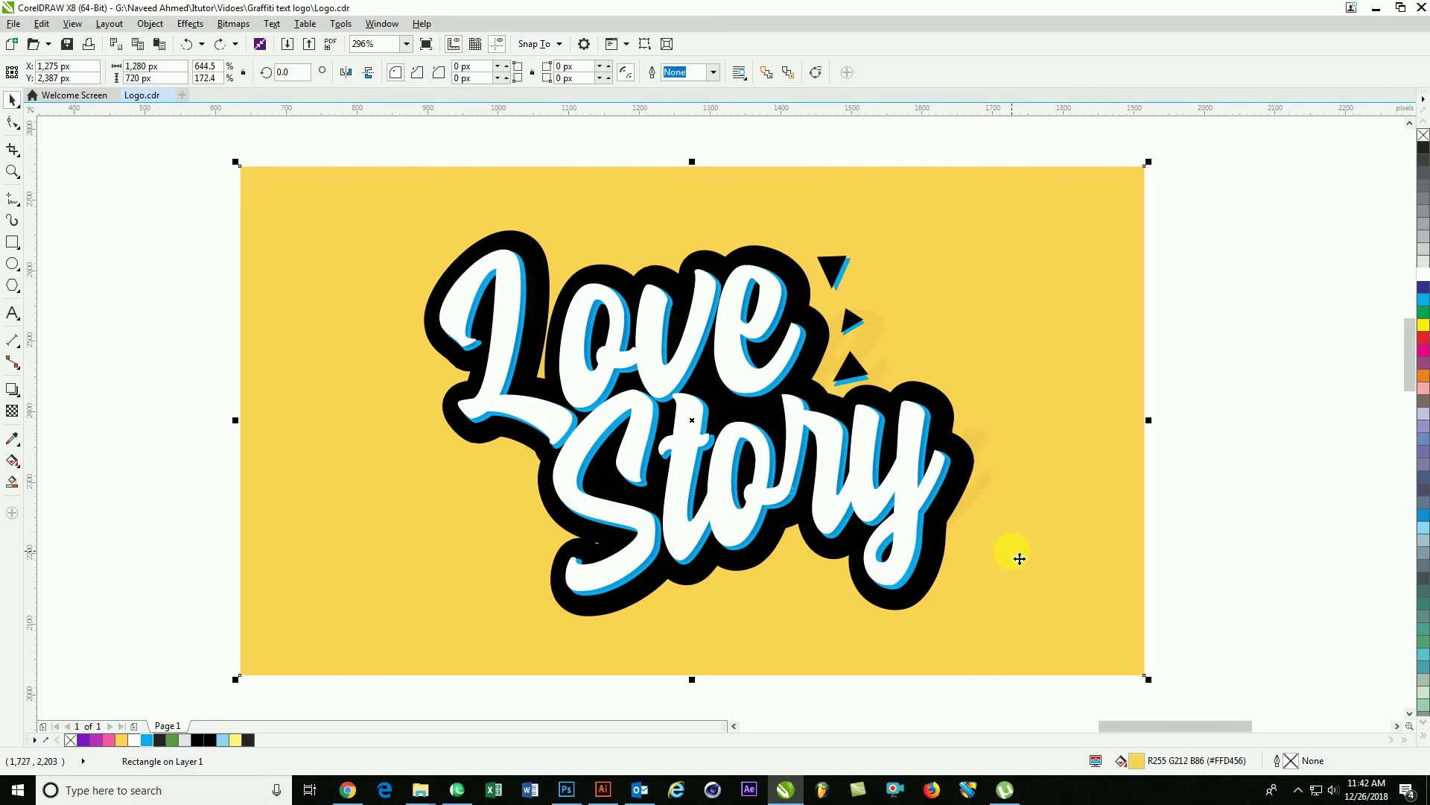